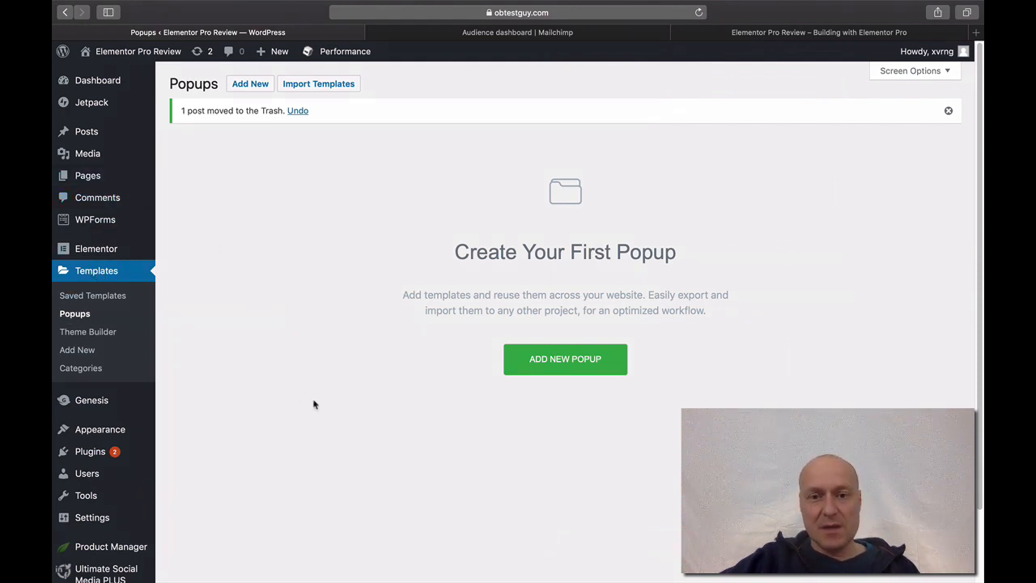
- Start a new popup from the Templates > Popups page with ADD NEW POPUP
{"action": "left_click", "coordinate": [561, 372]}
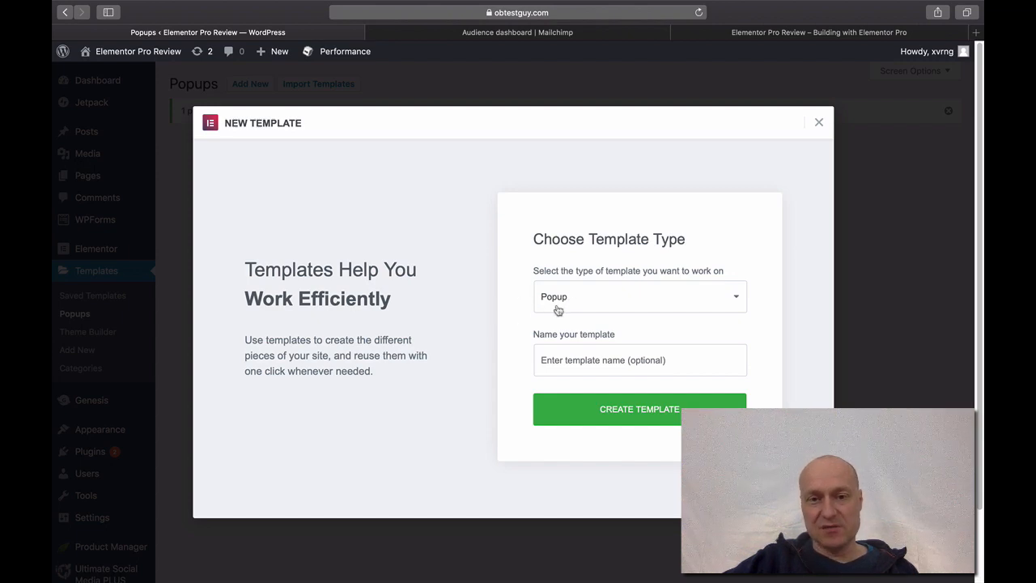
- Name the new popup template 'Test Popup' and create it
{"action": "left_click", "coordinate": [555, 363]}
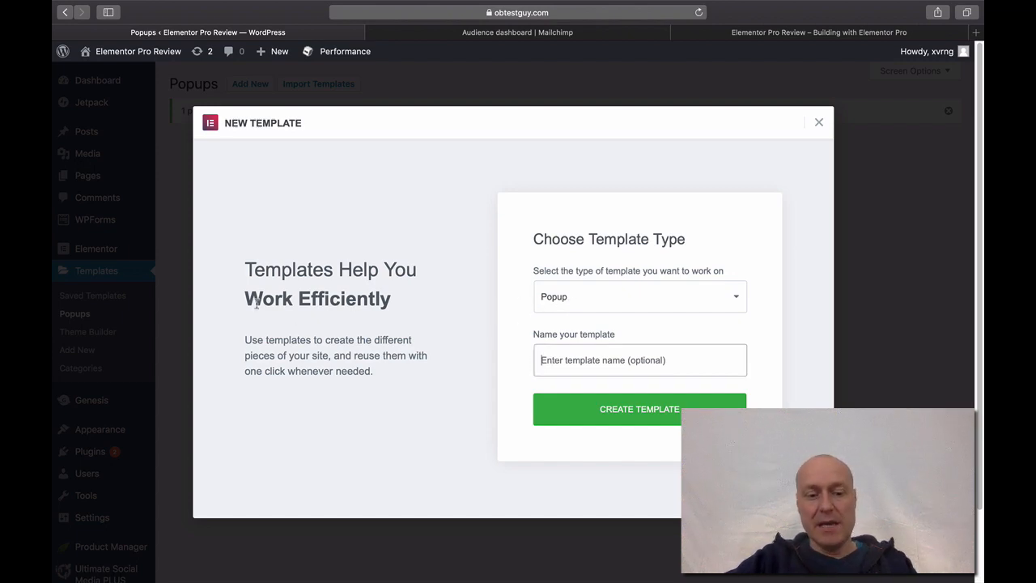
{"action": "type", "text": "Test "}
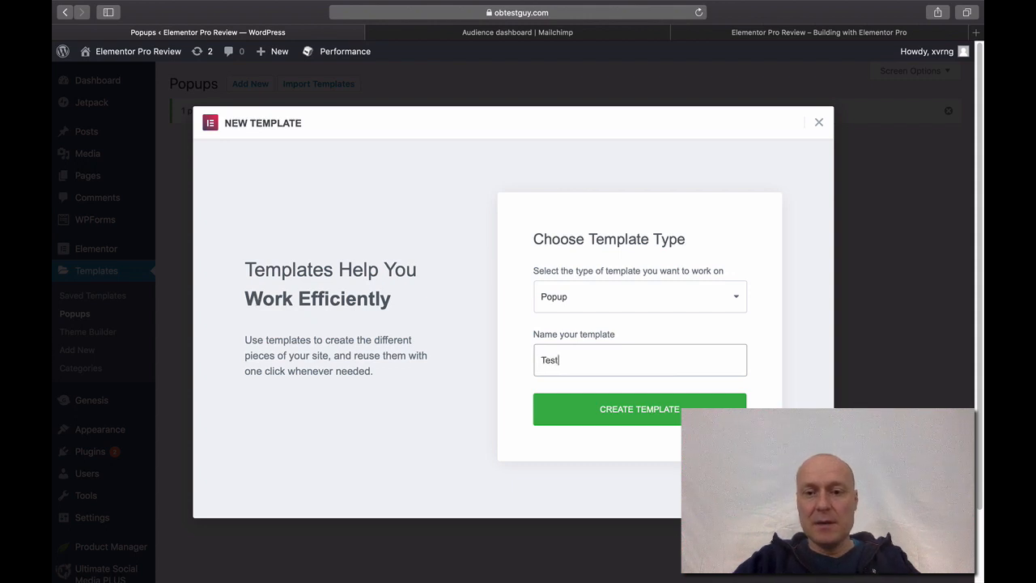
{"action": "type", "text": "Po"}
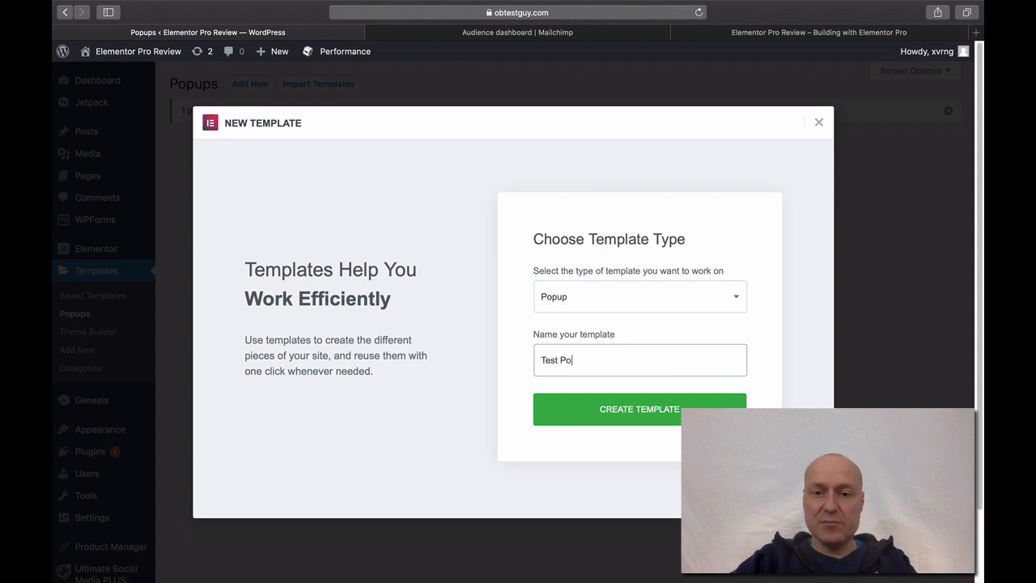
{"action": "type", "text": "pup"}
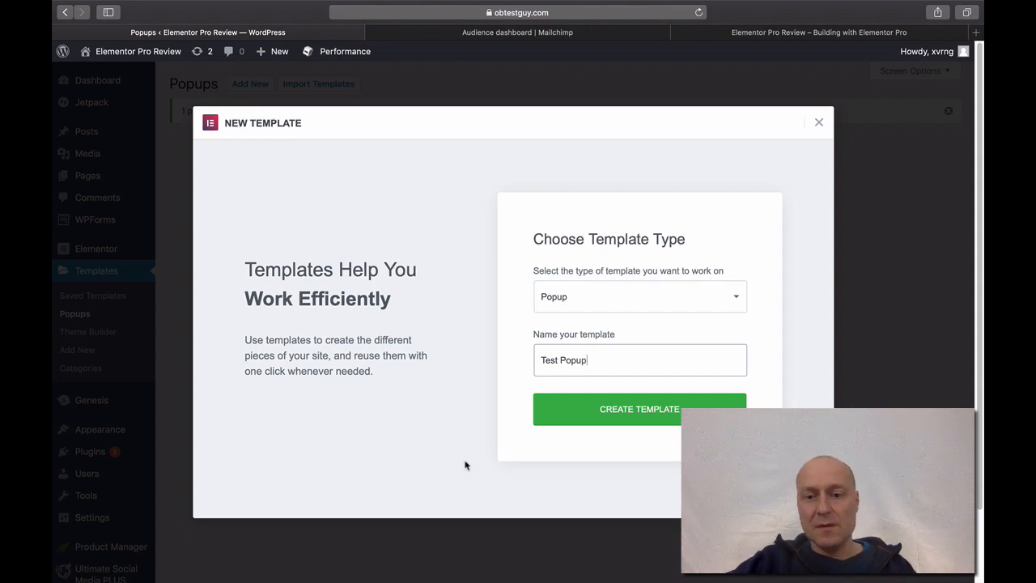
{"action": "left_click", "coordinate": [592, 415]}
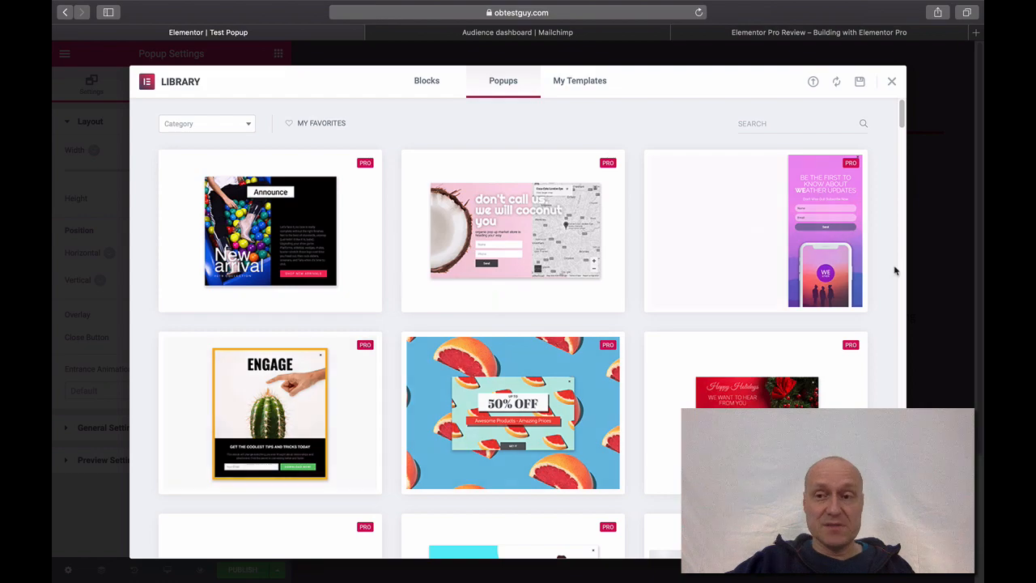
- Scroll through the Popups library of ready-made PRO designs
{"action": "left_click_drag", "start_coordinate": [901, 135], "coordinate": [899, 108]}
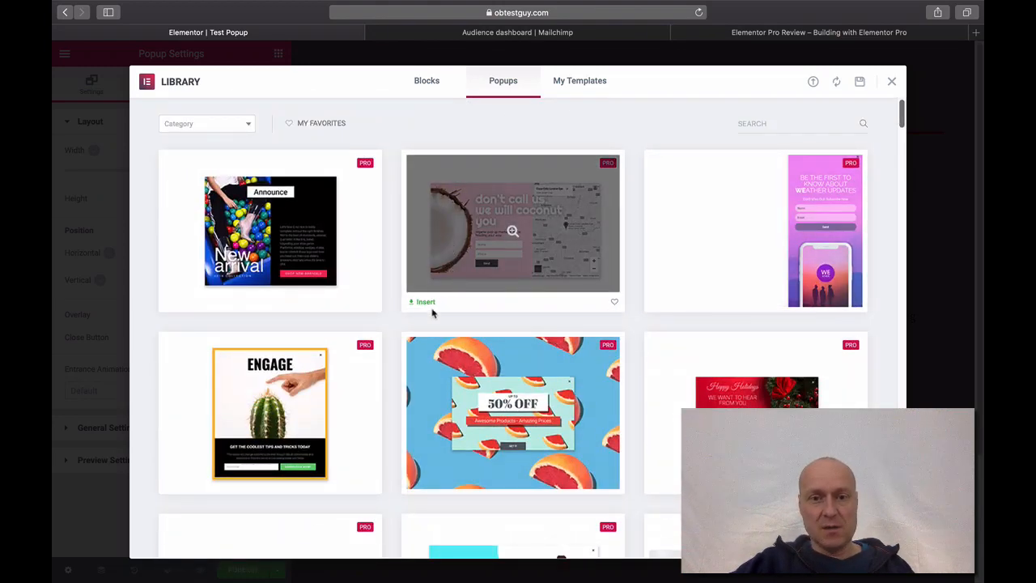
- Insert the coconut 'don't call us. we will coconut you' design with its map and form
{"action": "left_click", "coordinate": [430, 307]}
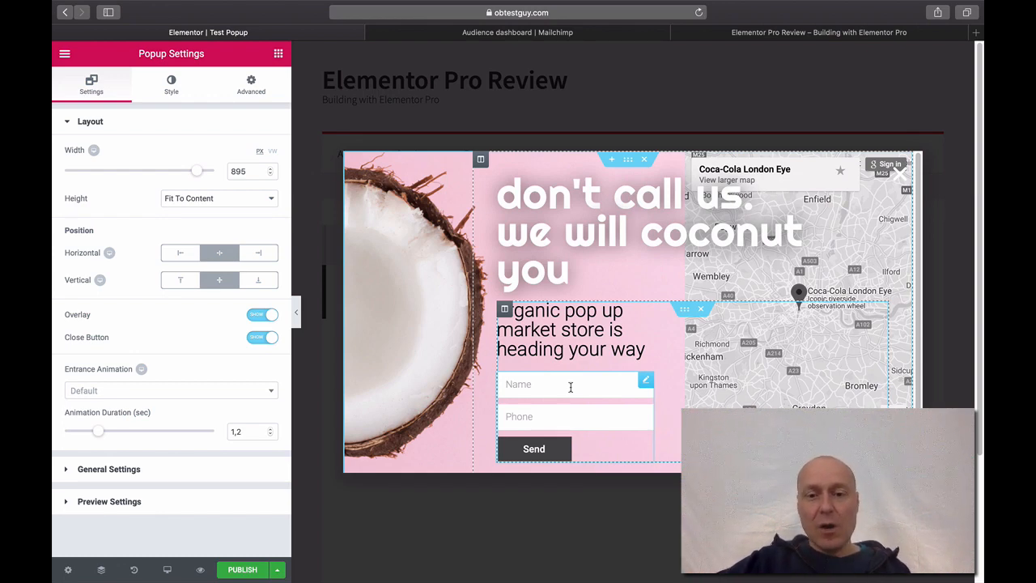
- Delete the Phone field from the popup's form so only Name and Send remain
{"action": "left_click", "coordinate": [540, 416]}
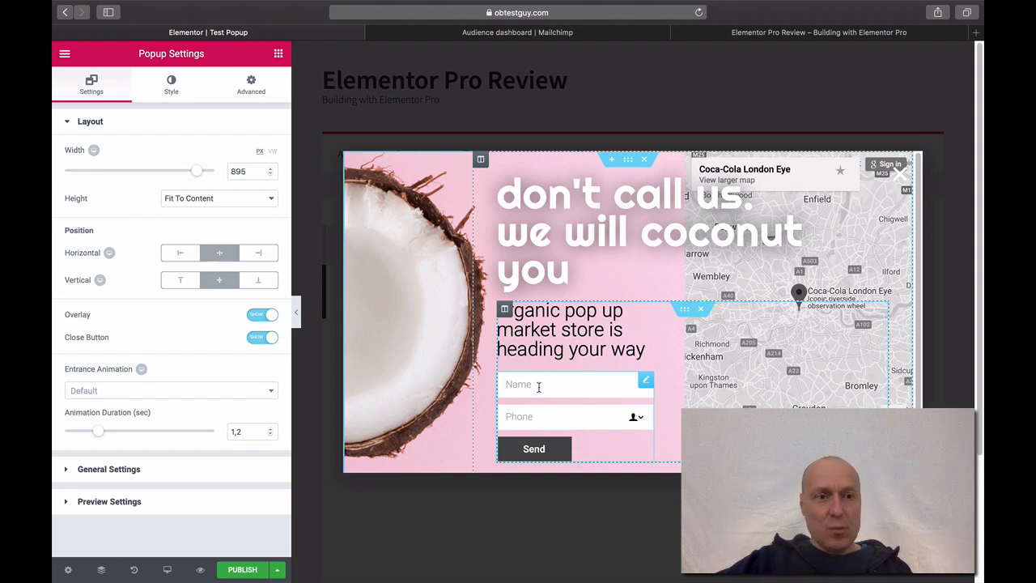
{"action": "left_click", "coordinate": [539, 387]}
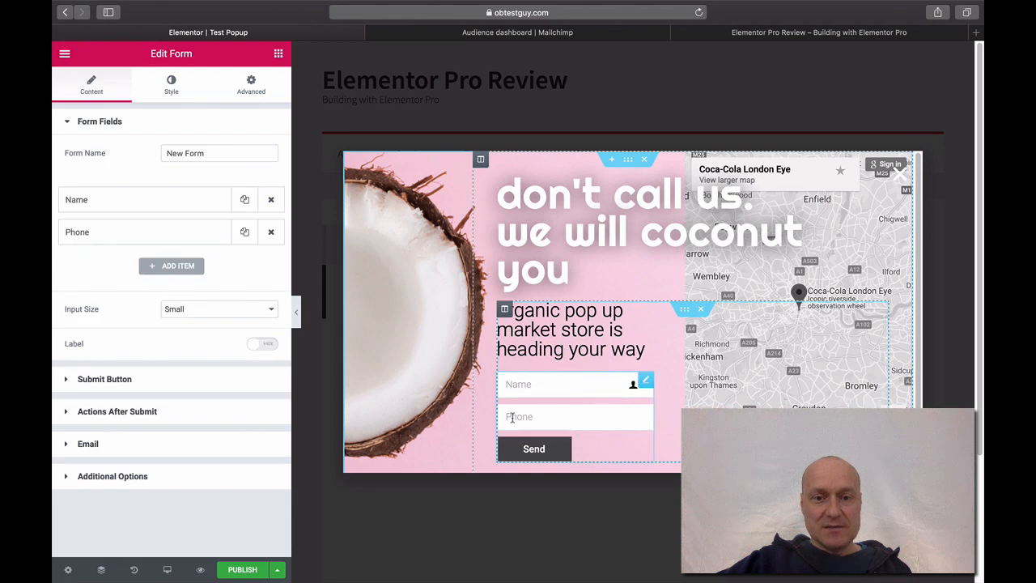
{"action": "left_click", "coordinate": [507, 418]}
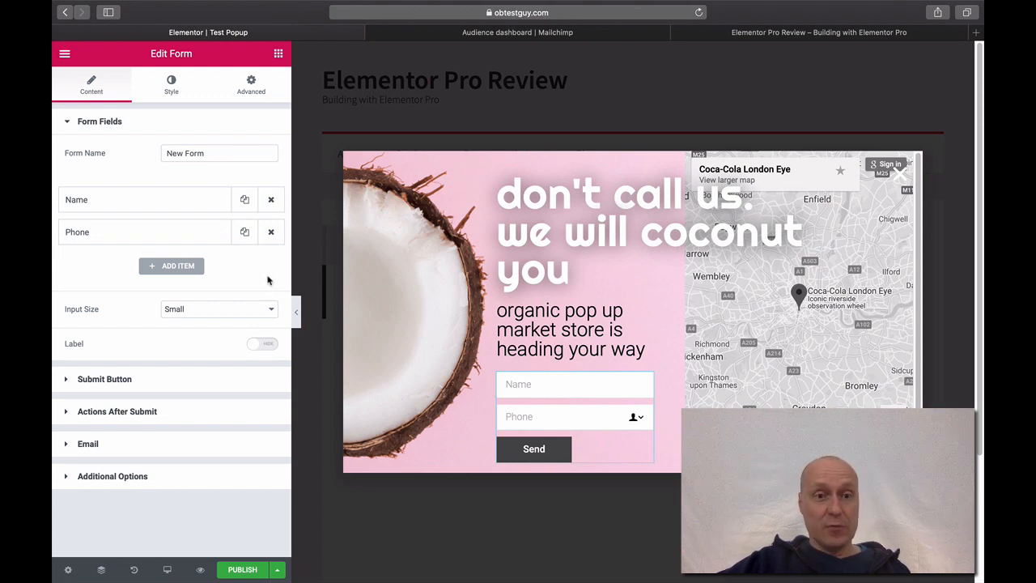
{"action": "left_click", "coordinate": [272, 233]}
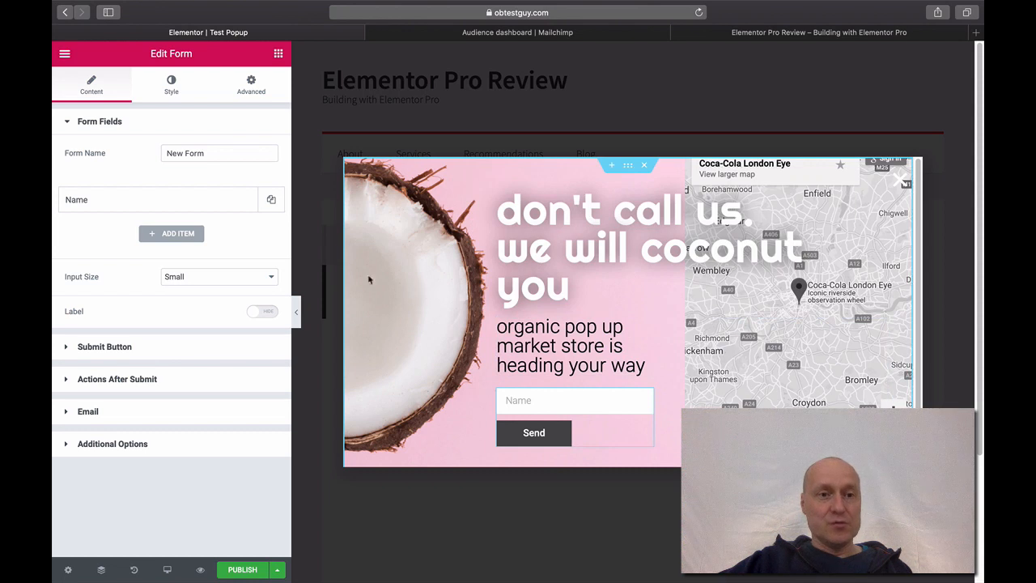
- Change the Name field's type from Text to Email
{"action": "left_click", "coordinate": [82, 209]}
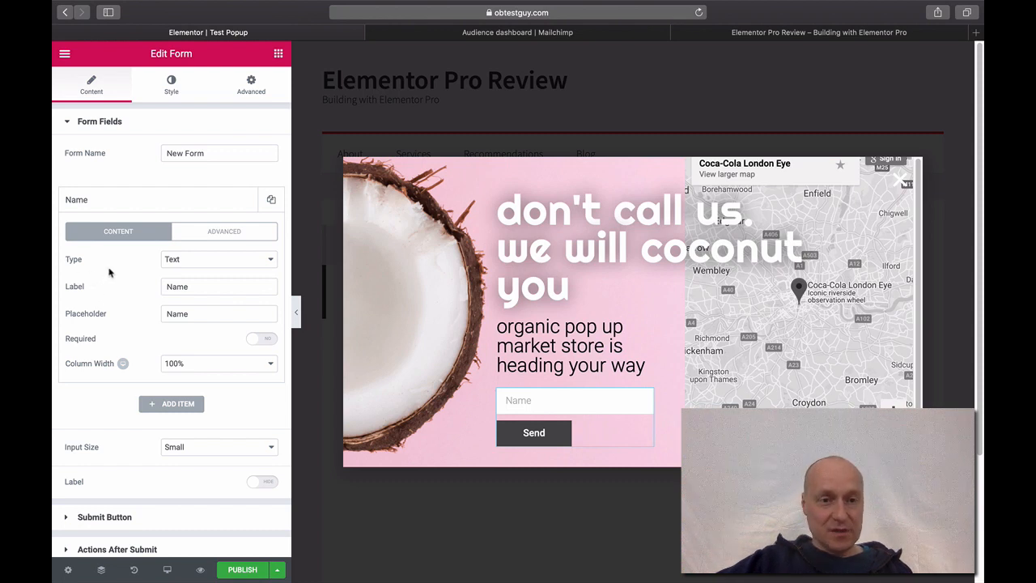
{"action": "left_click", "coordinate": [234, 270]}
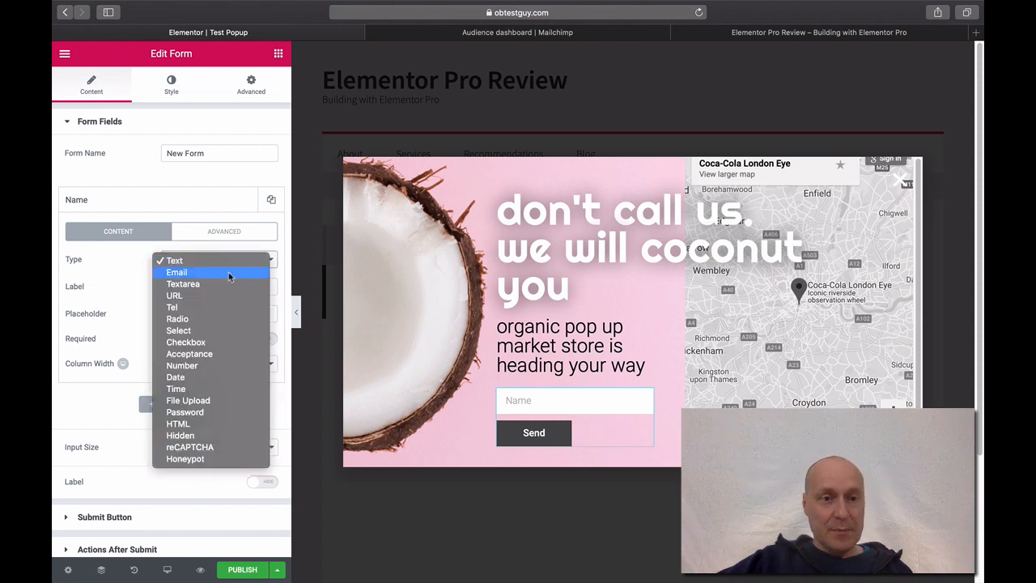
{"action": "left_click", "coordinate": [232, 275]}
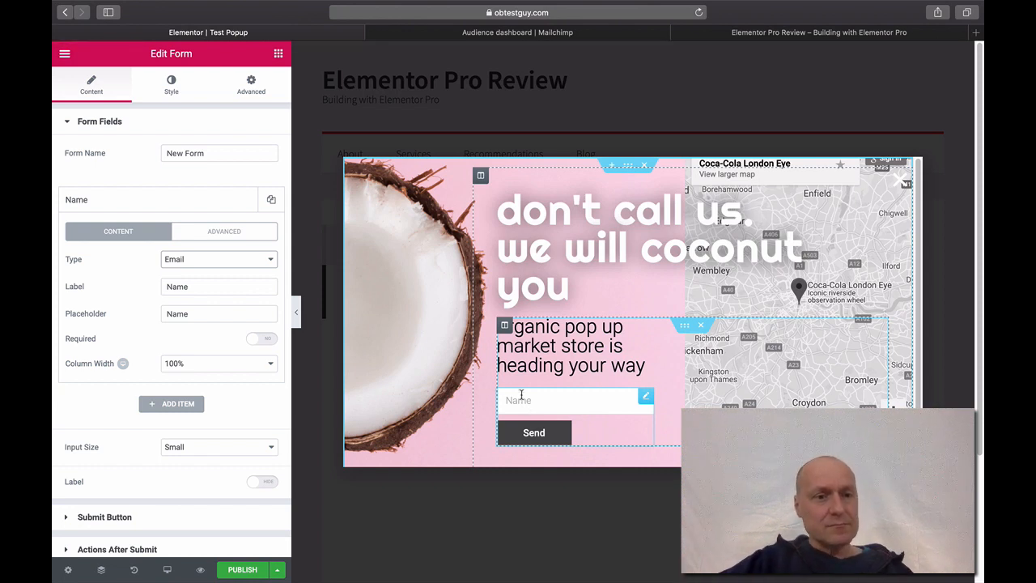
- Set the field's label and placeholder both to 'Email'
{"action": "double_click", "coordinate": [188, 287]}
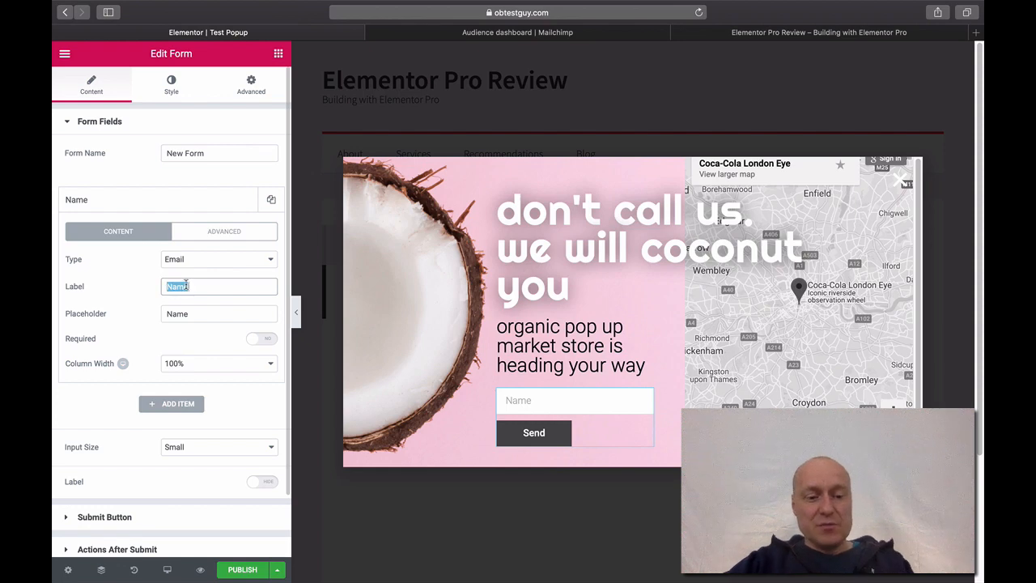
{"action": "type", "text": "Email"}
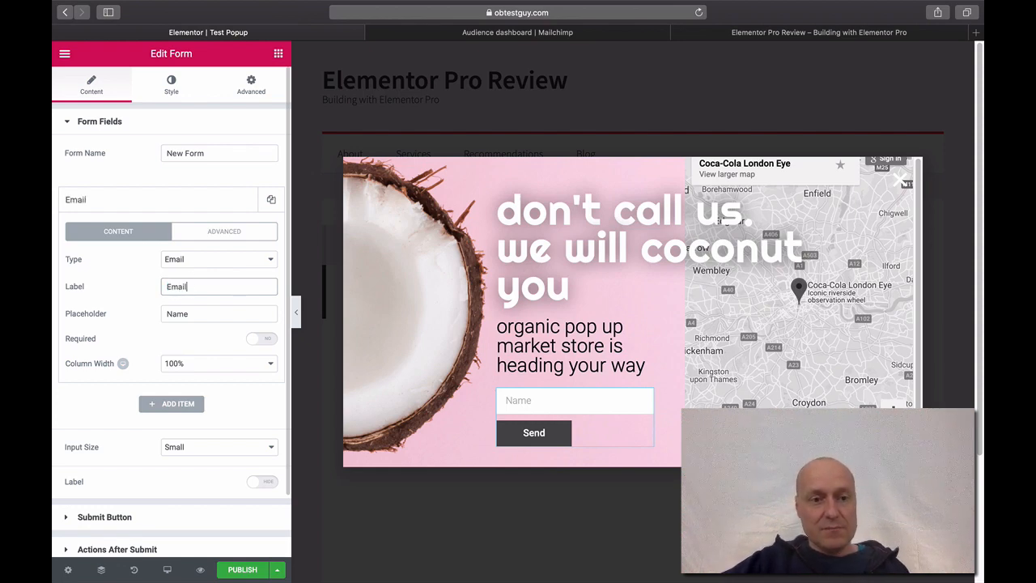
{"action": "double_click", "coordinate": [181, 315]}
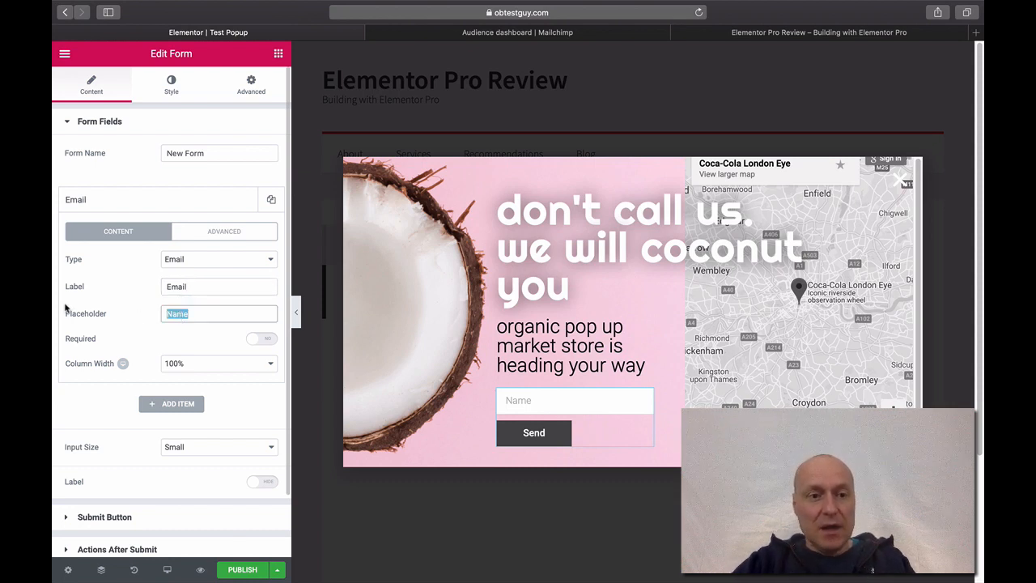
{"action": "type", "text": "Email"}
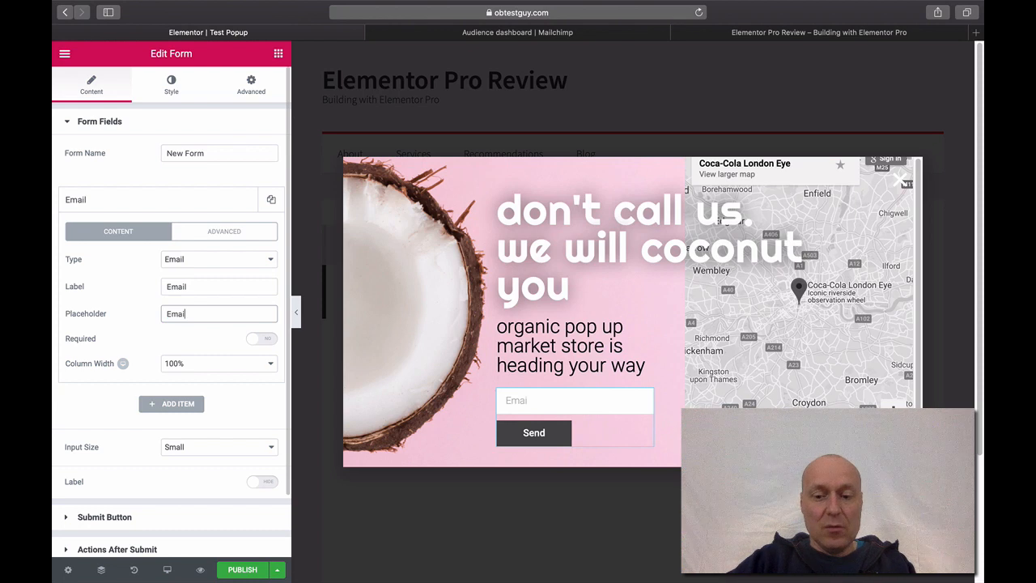
- Reselect the form and expand the Email field's settings
{"action": "left_click", "coordinate": [389, 524]}
{"action": "left_click", "coordinate": [535, 402]}
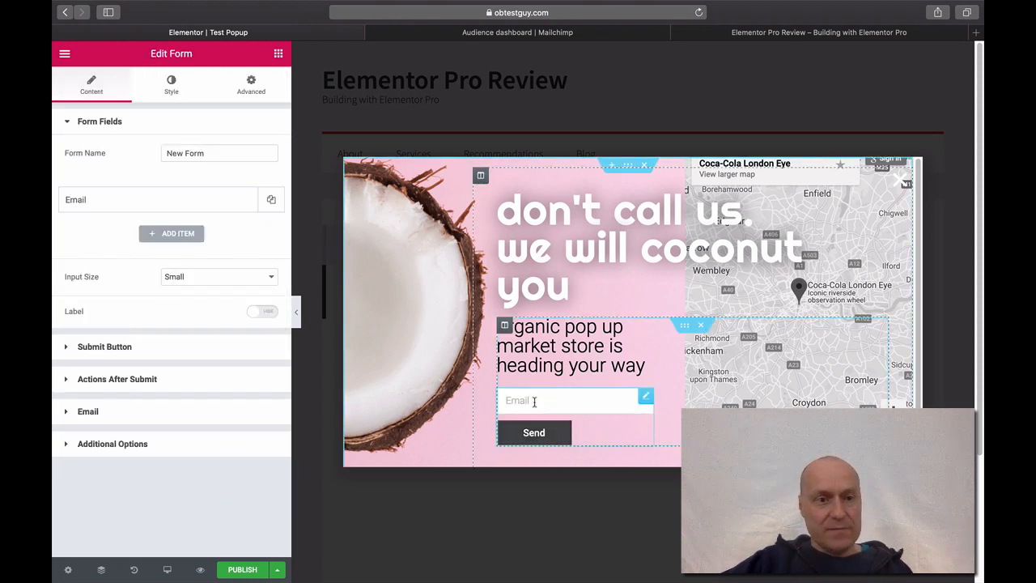
{"action": "left_click", "coordinate": [115, 201]}
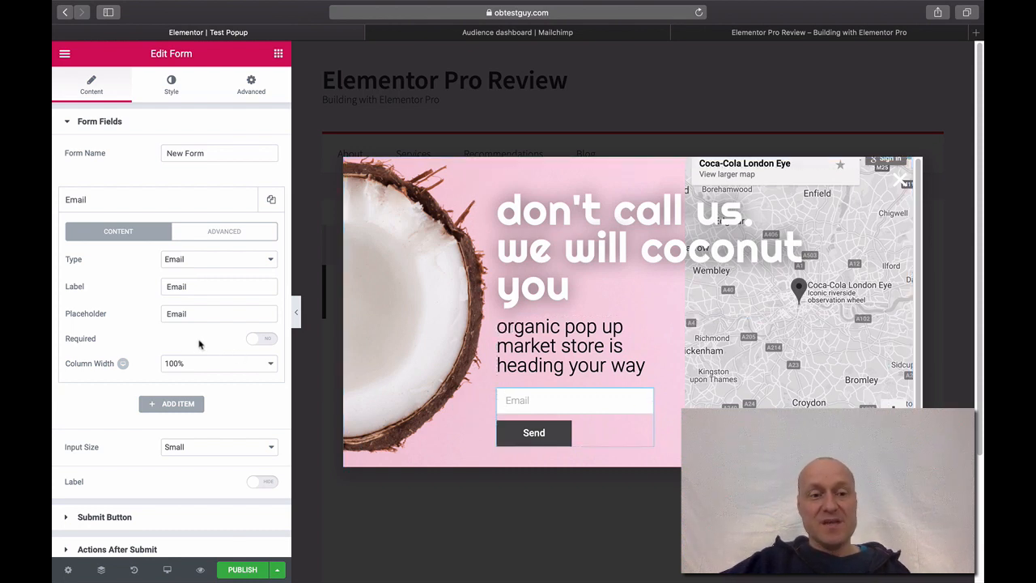
- Make the Email field required and give it the custom ID 'form_field_id'
{"action": "left_click", "coordinate": [270, 346]}
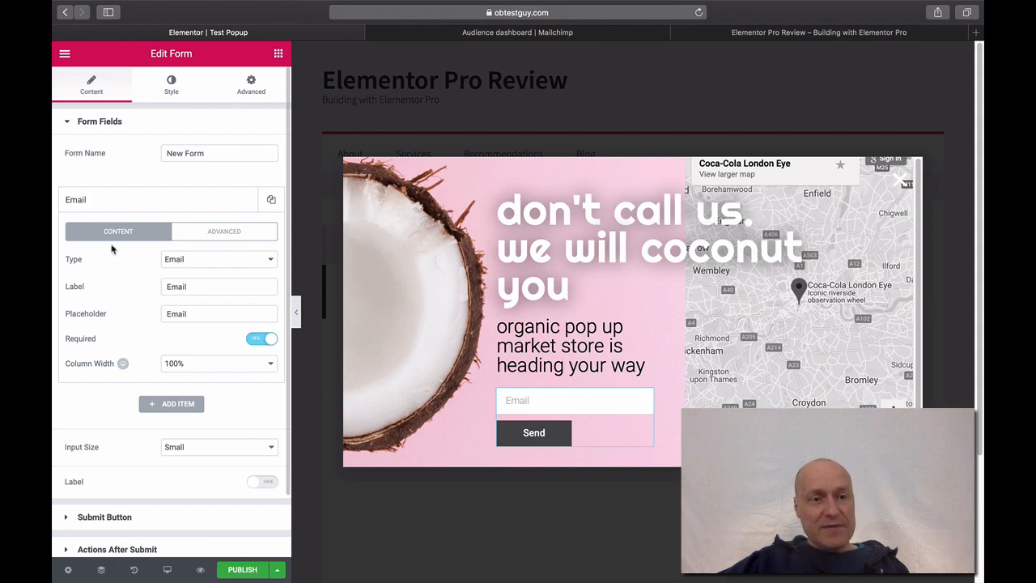
{"action": "left_click", "coordinate": [225, 233]}
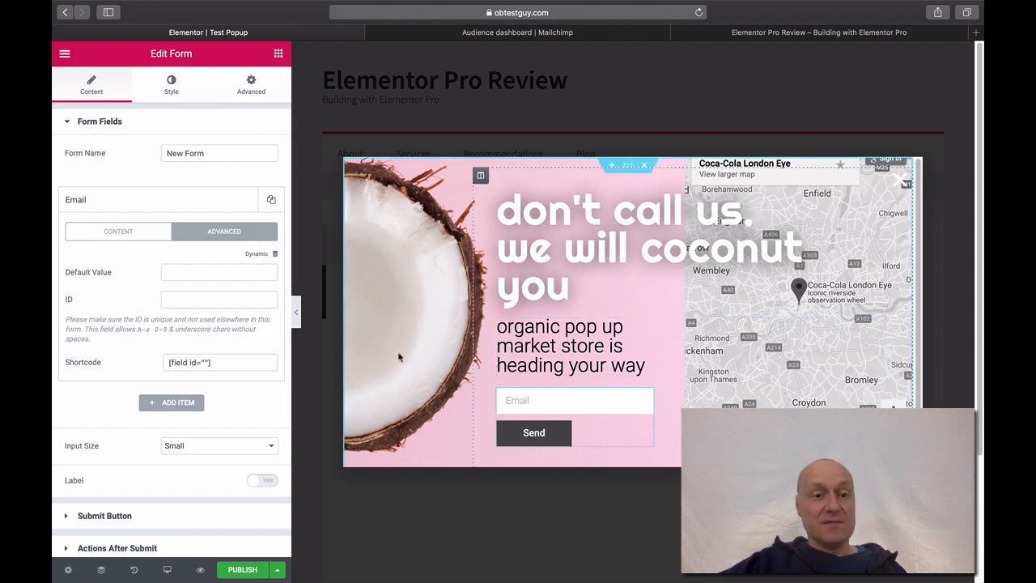
{"action": "left_click", "coordinate": [175, 299]}
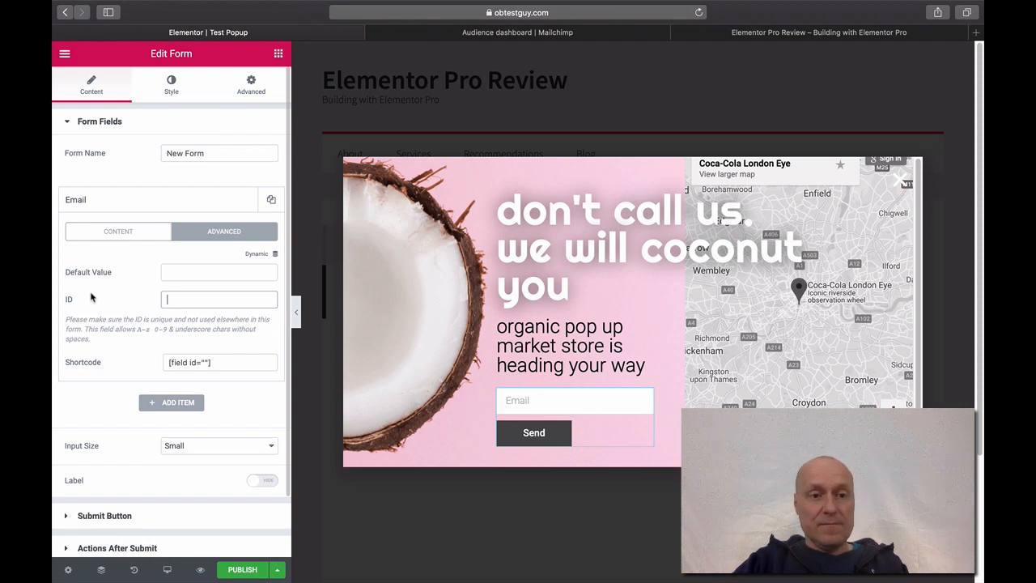
{"action": "type", "text": "form_fiel"}
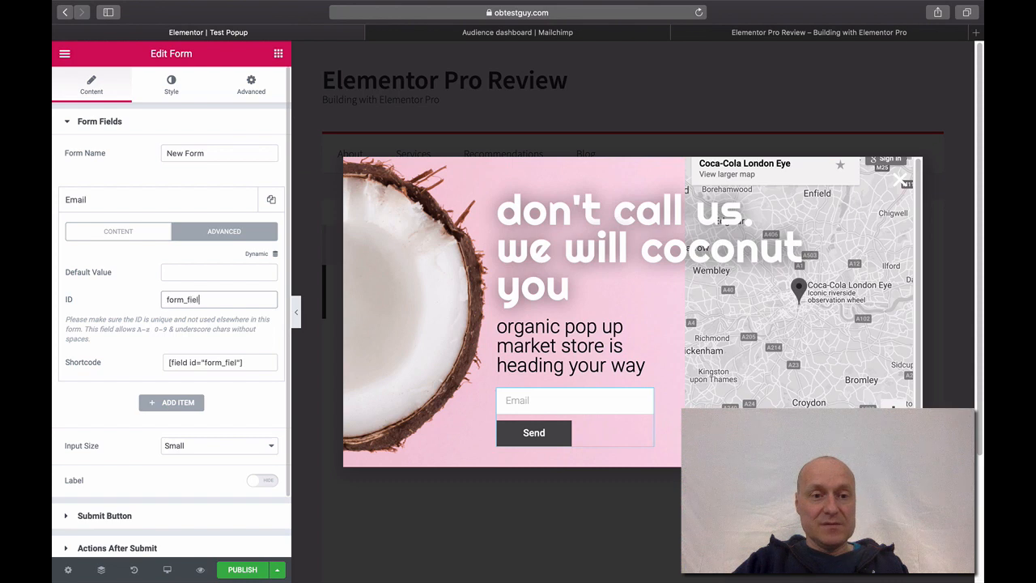
{"action": "type", "text": "d_id"}
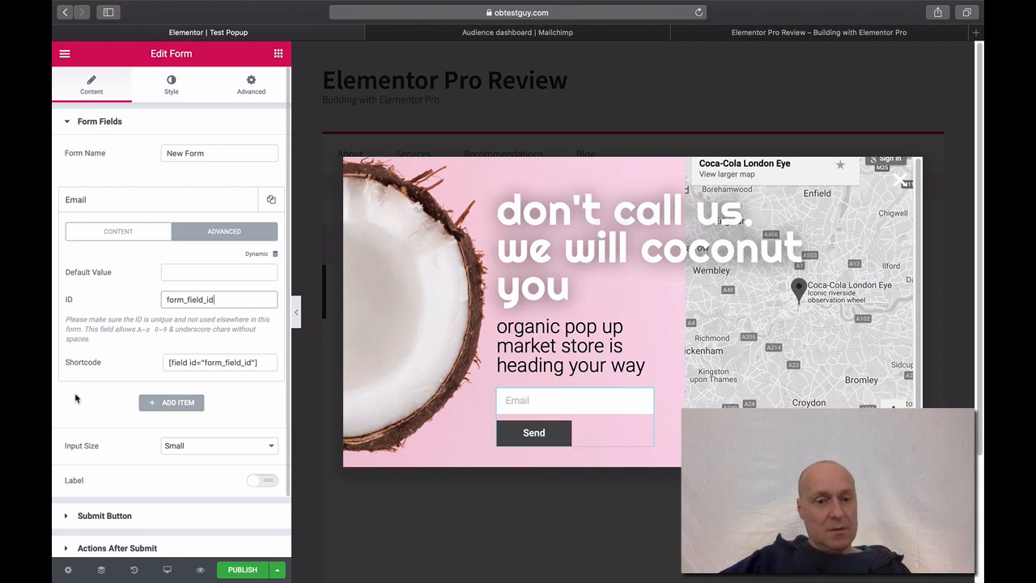
{"action": "left_click", "coordinate": [77, 397]}
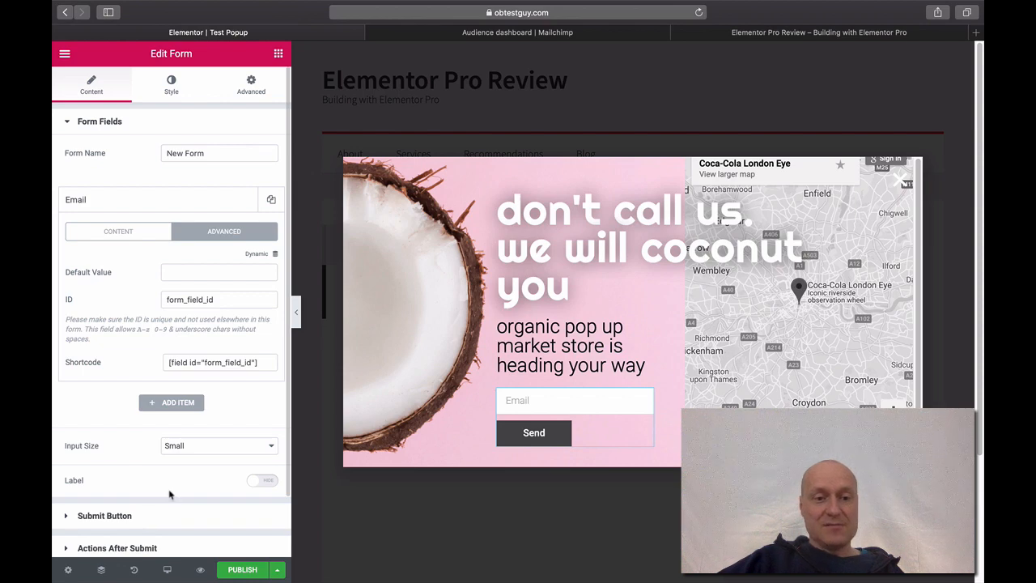
{"action": "left_click", "coordinate": [107, 237]}
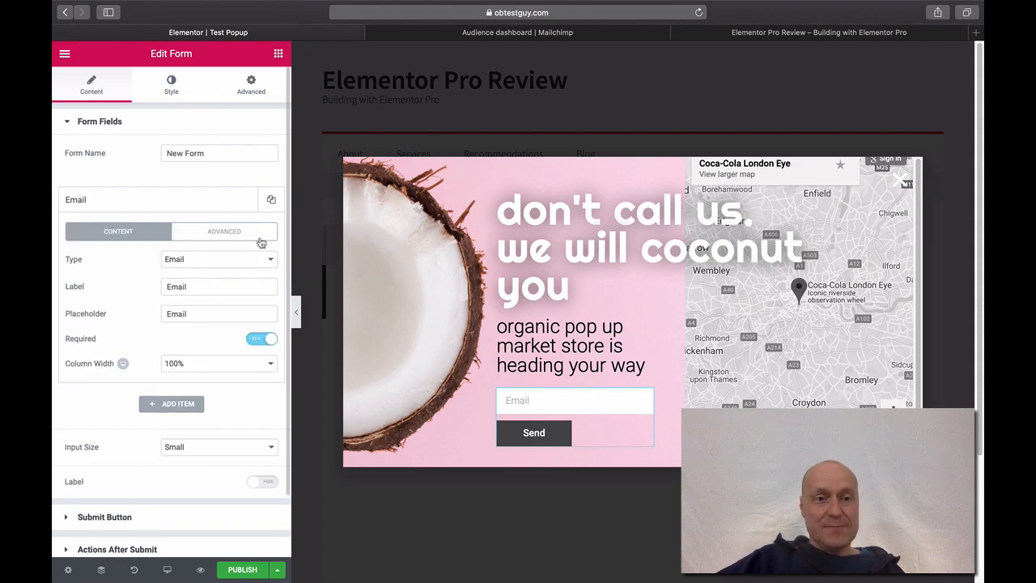
{"action": "left_click_drag", "start_coordinate": [198, 287], "coordinate": [86, 290]}
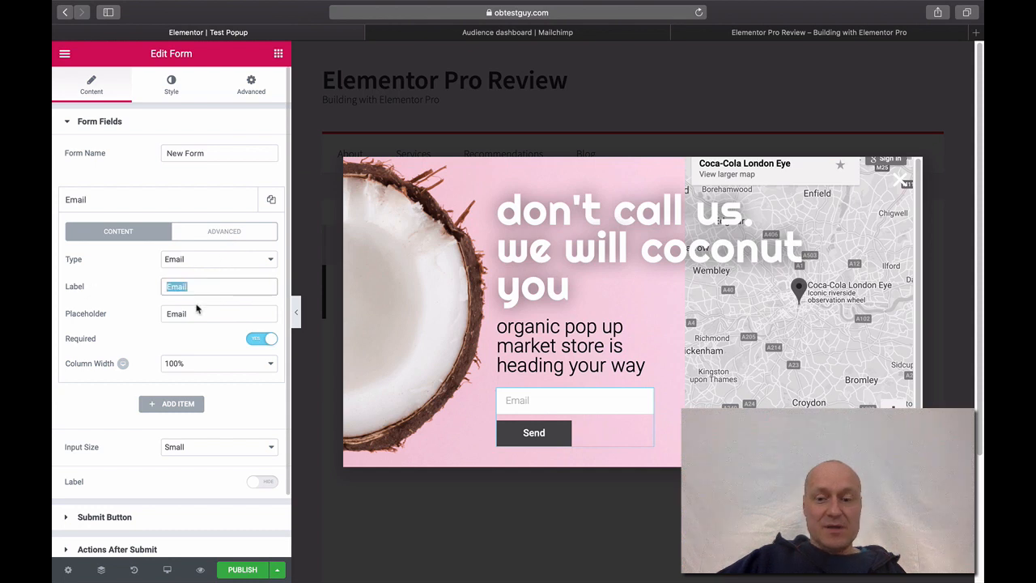
{"action": "key", "text": "BackSpace"}
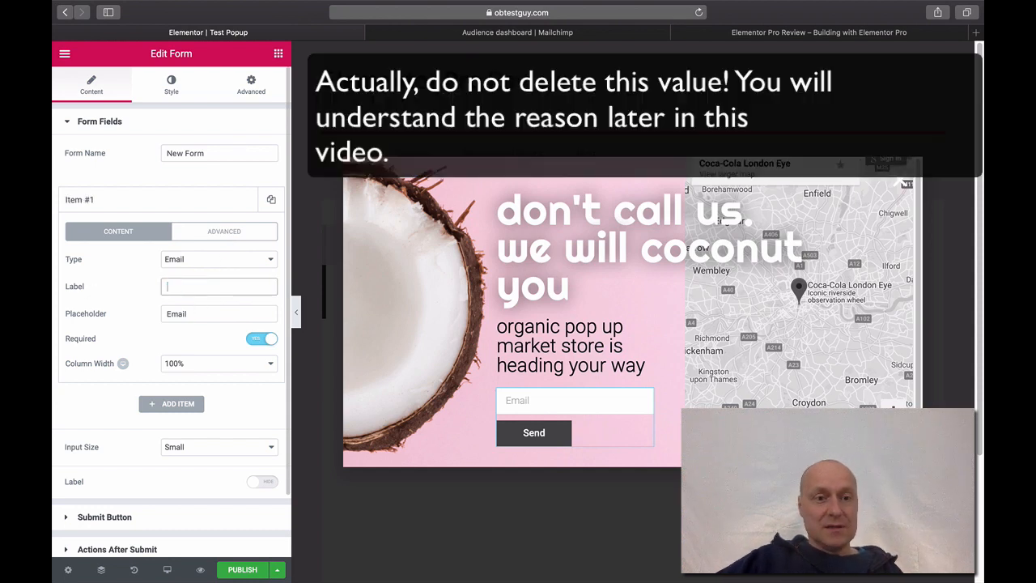
{"action": "left_click", "coordinate": [200, 241]}
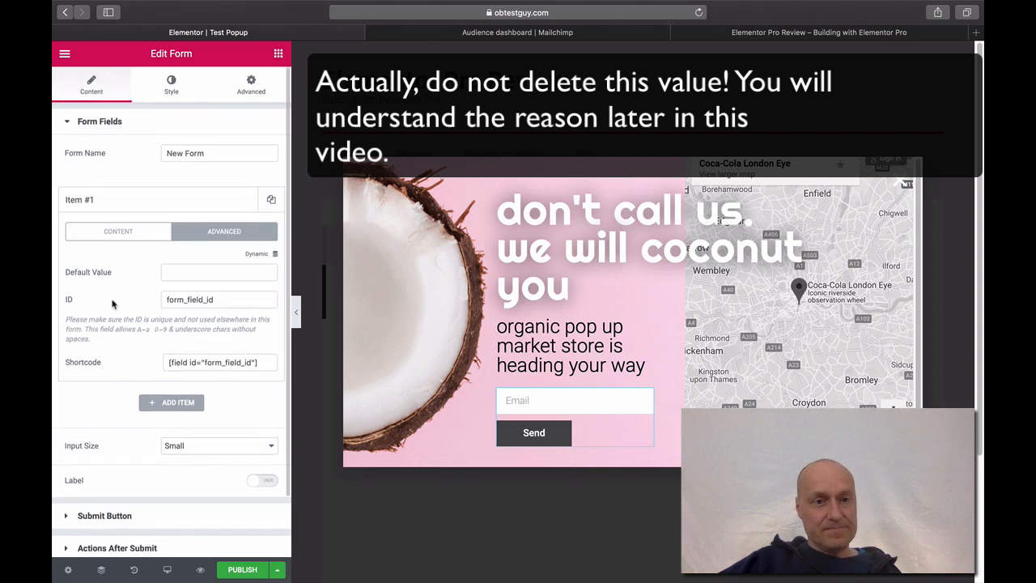
{"action": "left_click", "coordinate": [114, 234]}
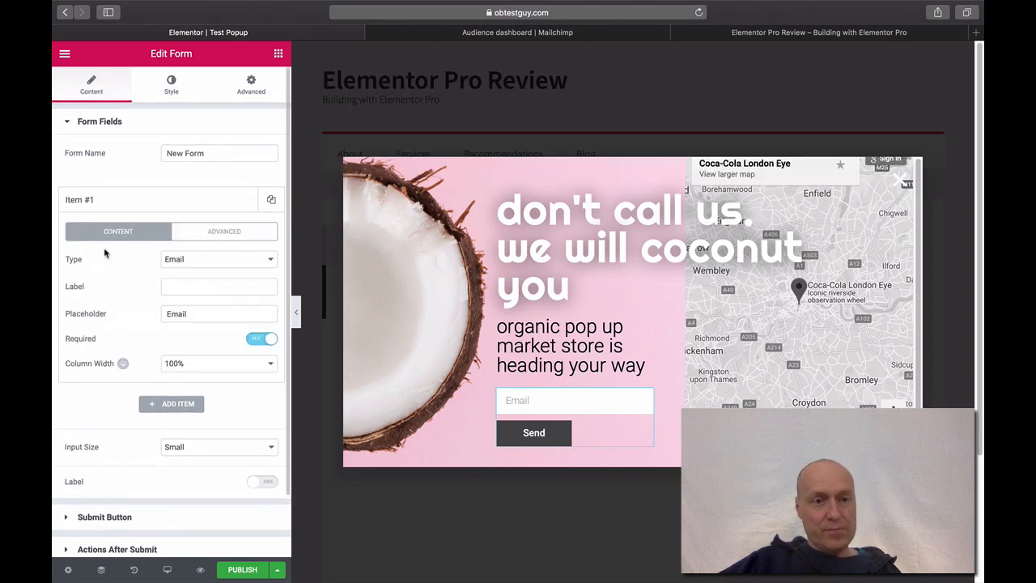
{"action": "left_click_drag", "start_coordinate": [283, 328], "coordinate": [288, 390]}
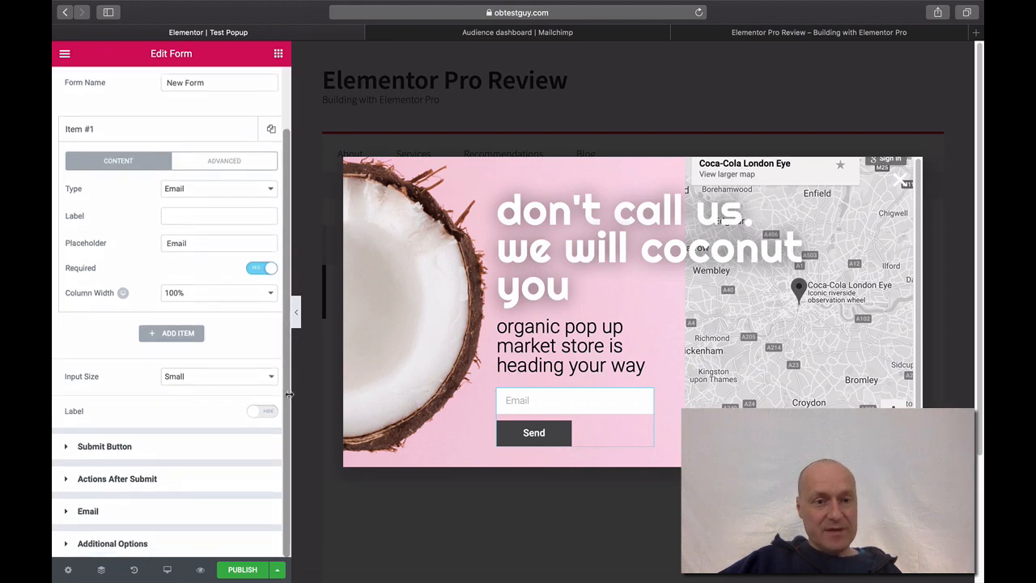
- Expand the Submit Button section to review it, then collapse it again
{"action": "left_click", "coordinate": [67, 447]}
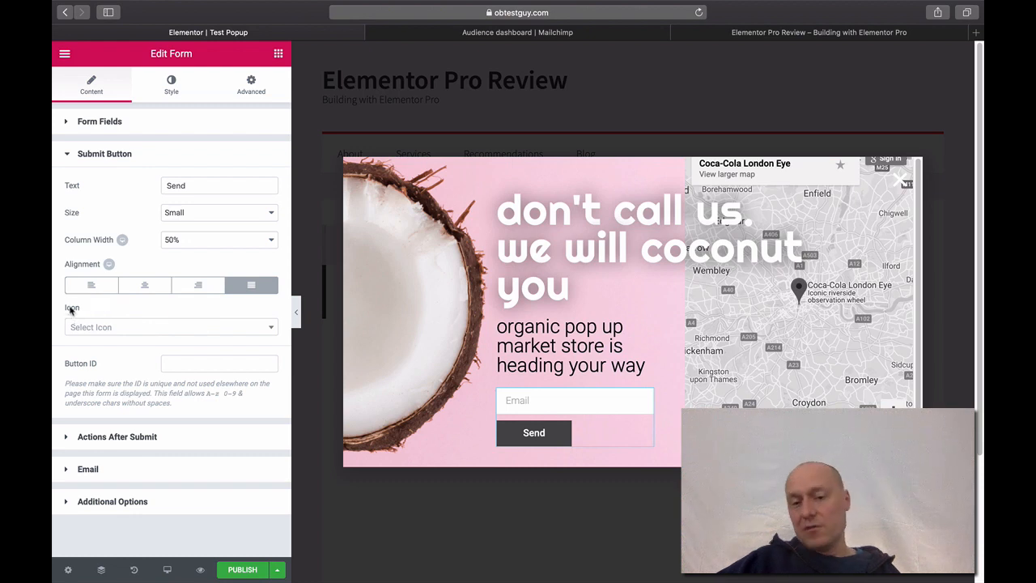
{"action": "left_click", "coordinate": [67, 156]}
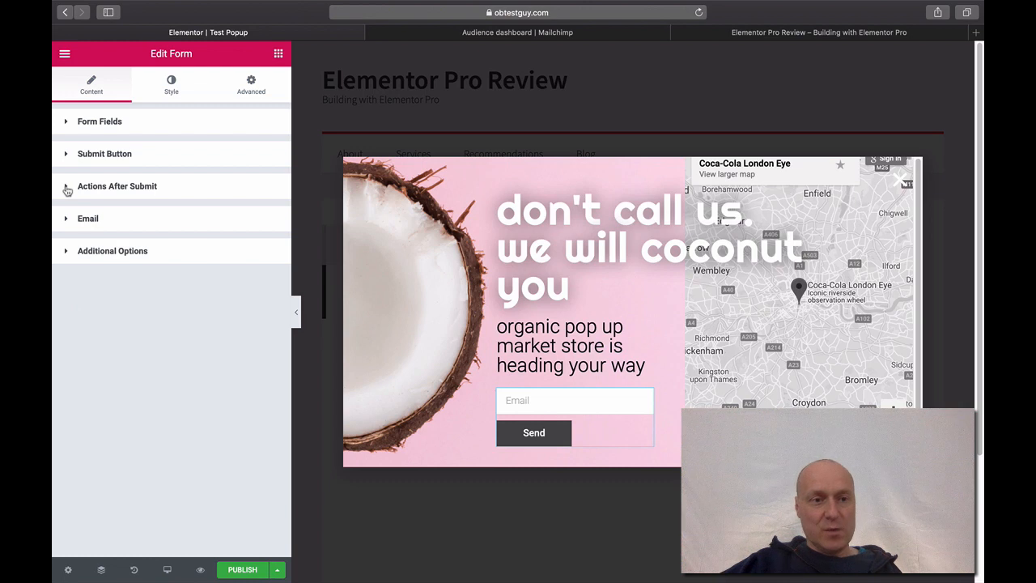
- Replace the Email after-submit action with MailChimp and Popup actions
{"action": "left_click", "coordinate": [67, 188]}
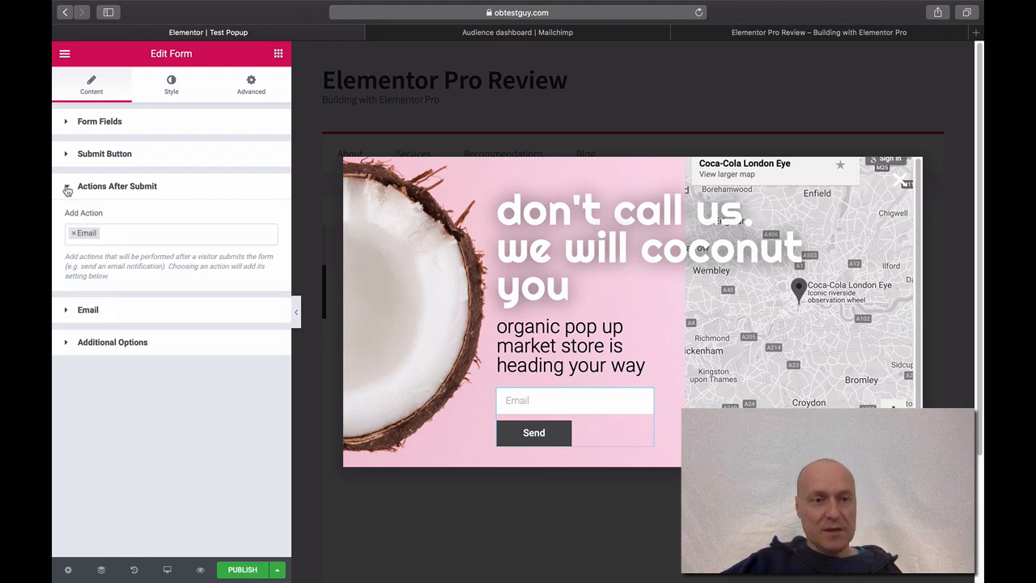
{"action": "left_click", "coordinate": [73, 234]}
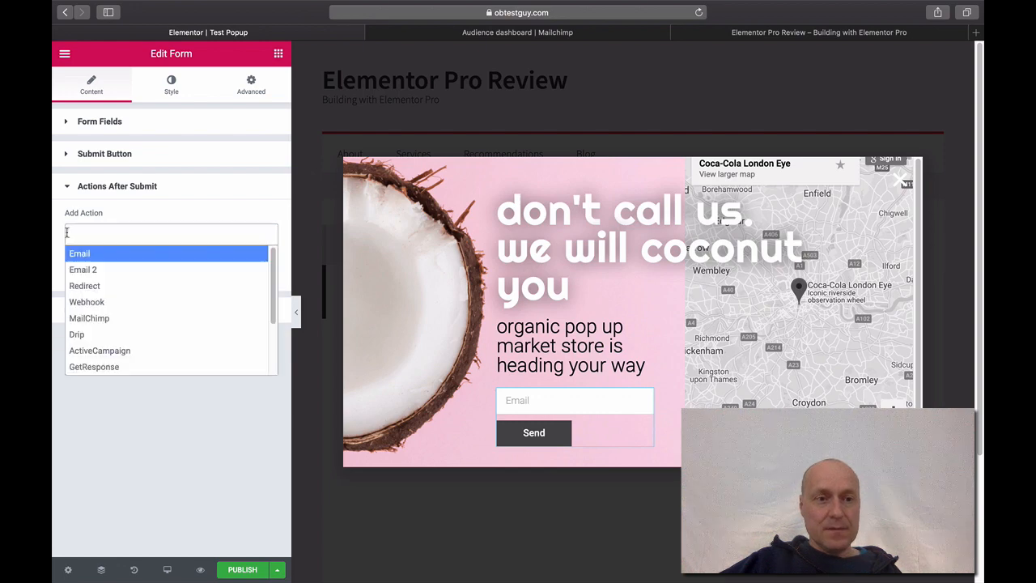
{"action": "left_click", "coordinate": [106, 318]}
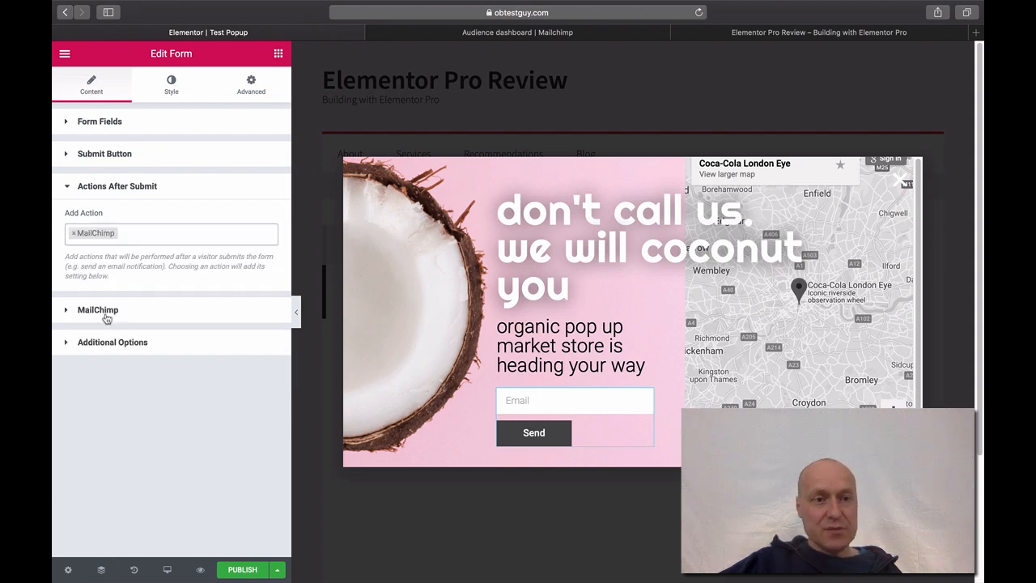
{"action": "left_click", "coordinate": [137, 237]}
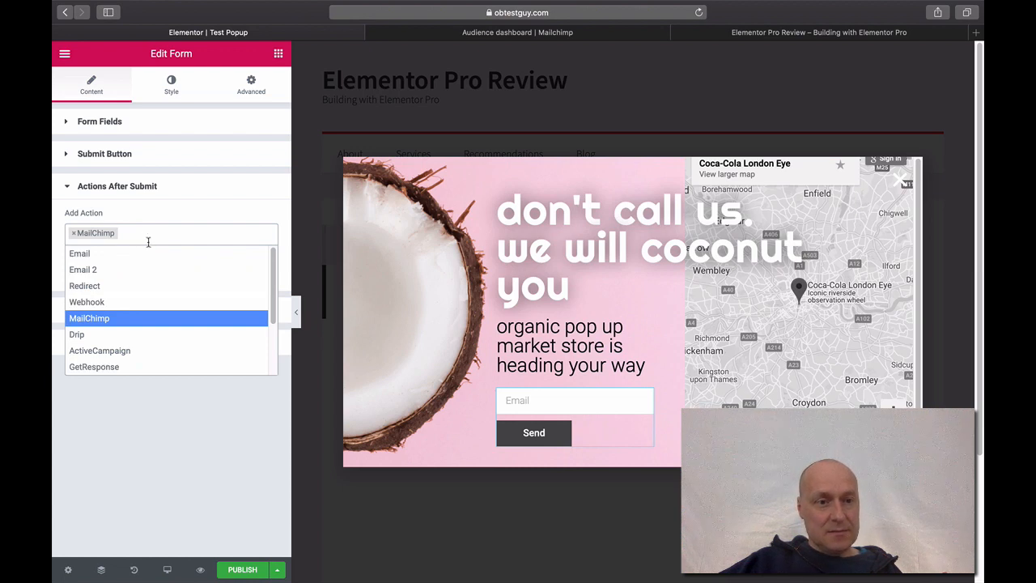
{"action": "scroll", "coordinate": [273, 287], "scroll_direction": "down", "scroll_amount": 1}
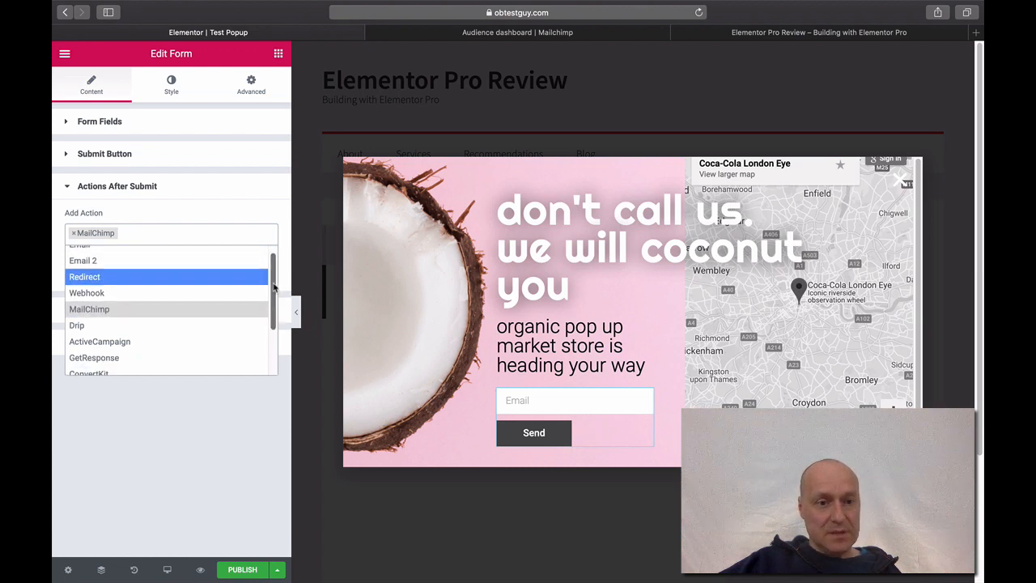
{"action": "scroll", "coordinate": [274, 288], "scroll_direction": "down", "scroll_amount": 4}
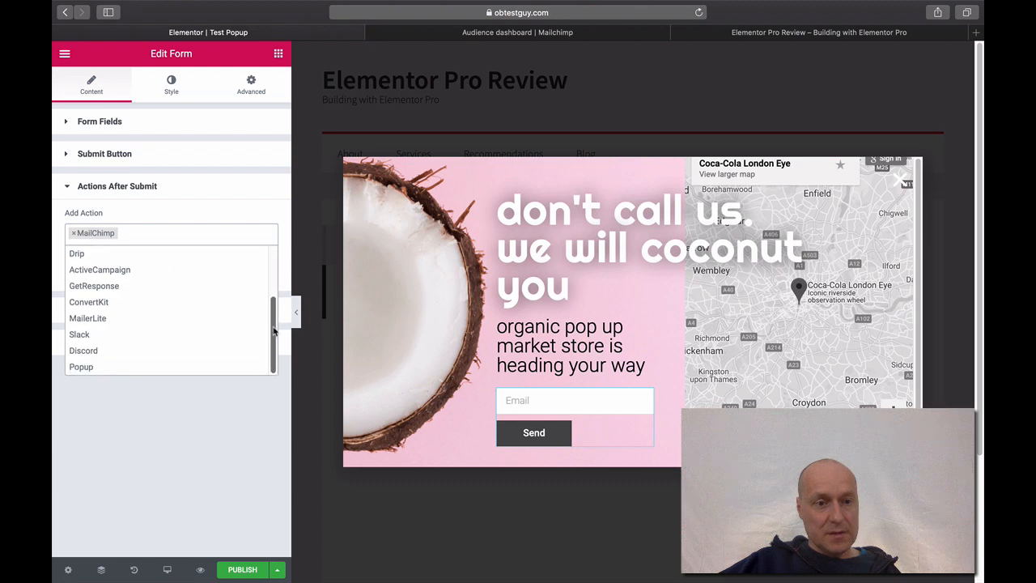
{"action": "left_click", "coordinate": [162, 367]}
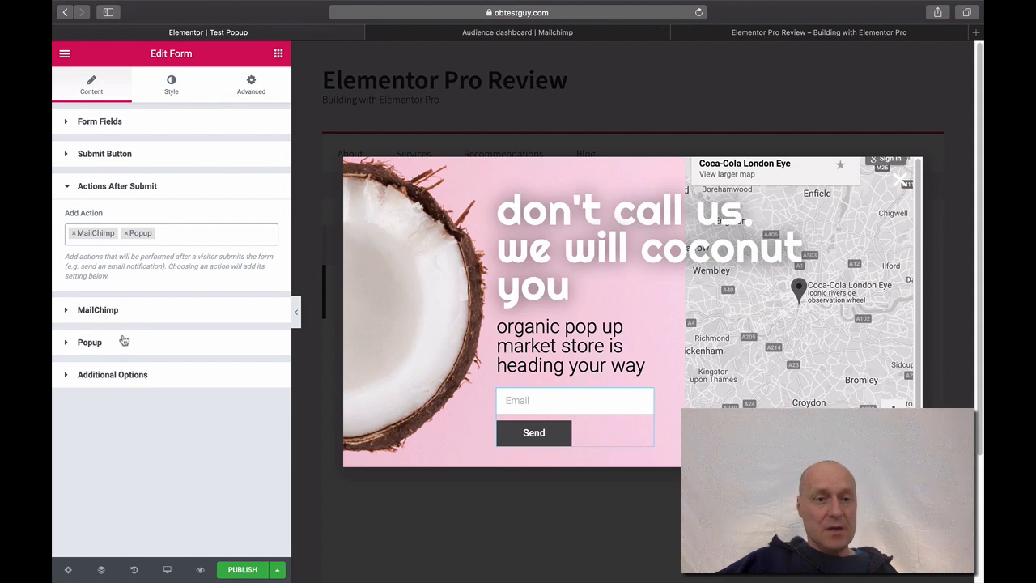
- Review the MailChimp action settings, then set the Popup action to Close Popup
{"action": "left_click", "coordinate": [68, 313]}
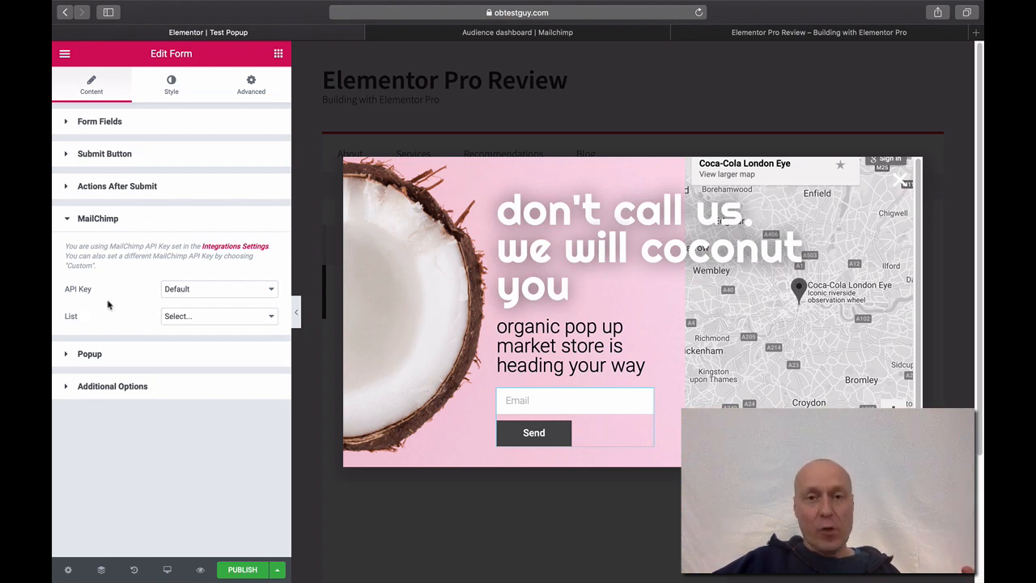
{"action": "left_click", "coordinate": [69, 220]}
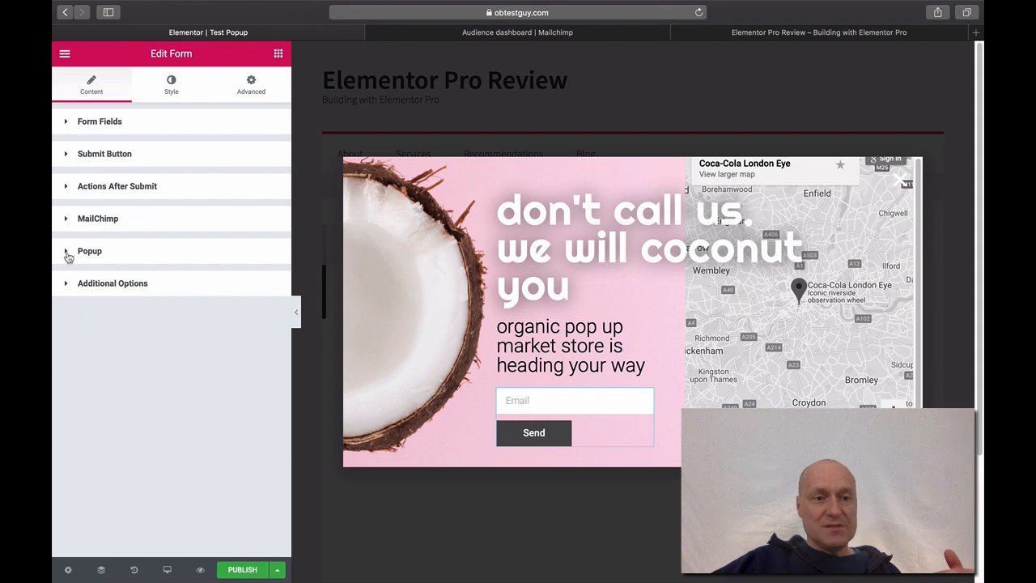
{"action": "left_click", "coordinate": [69, 254]}
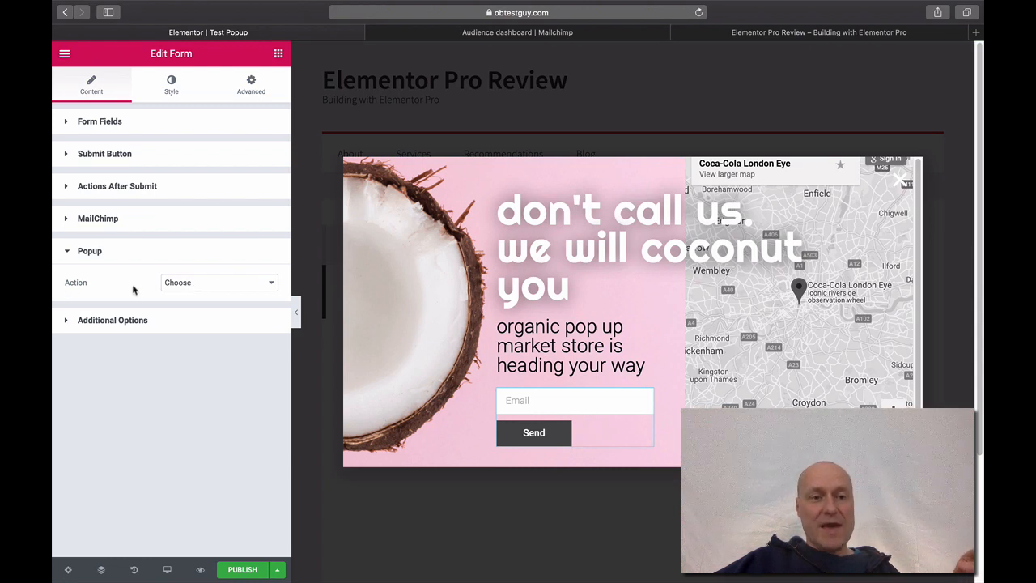
{"action": "left_click", "coordinate": [206, 284]}
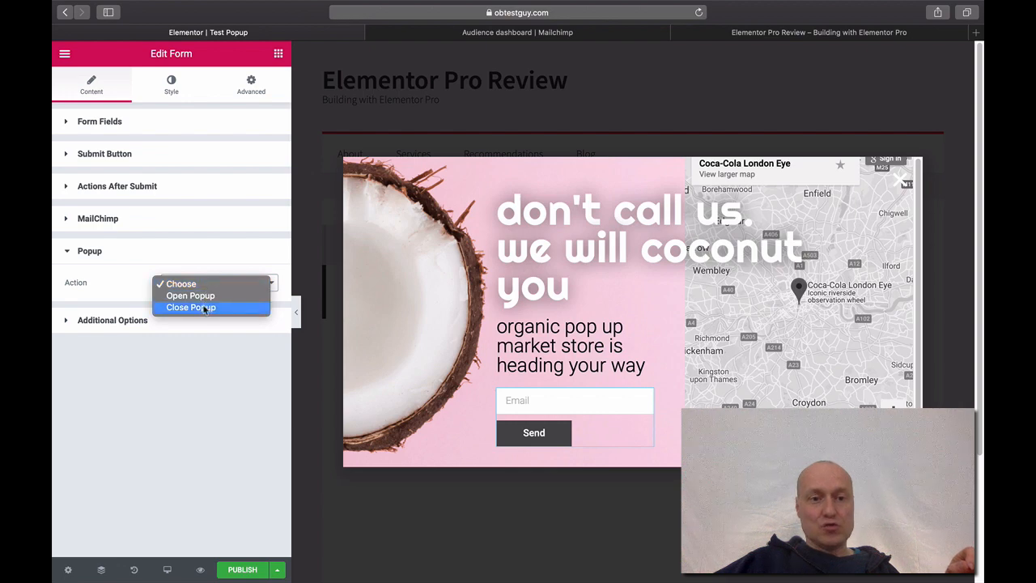
{"action": "left_click", "coordinate": [204, 307]}
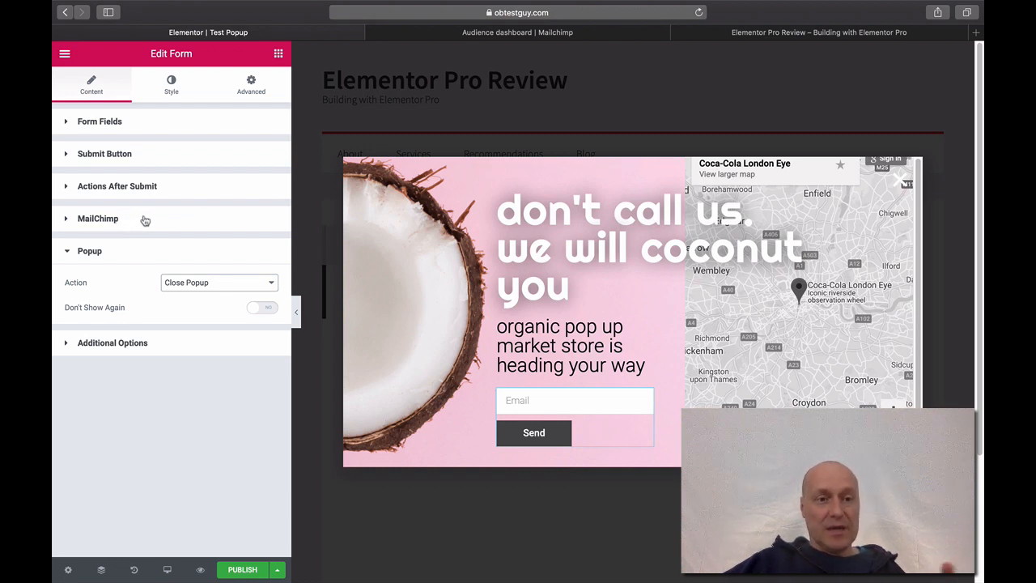
- Open Additional Options and preview Custom Messages, leaving Custom Messages switched off
{"action": "left_click", "coordinate": [66, 252]}
{"action": "left_click", "coordinate": [67, 284]}
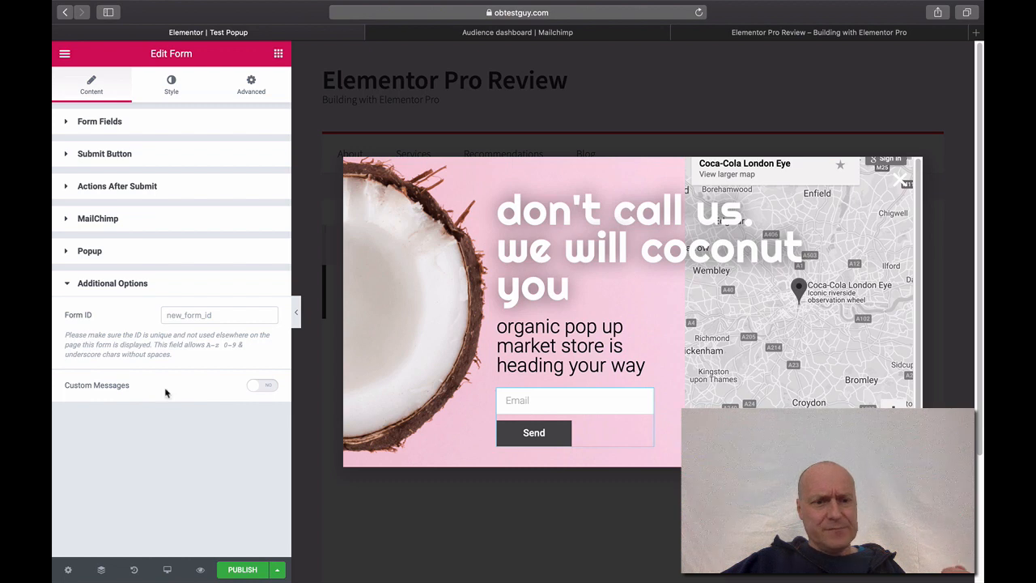
{"action": "left_click", "coordinate": [269, 388]}
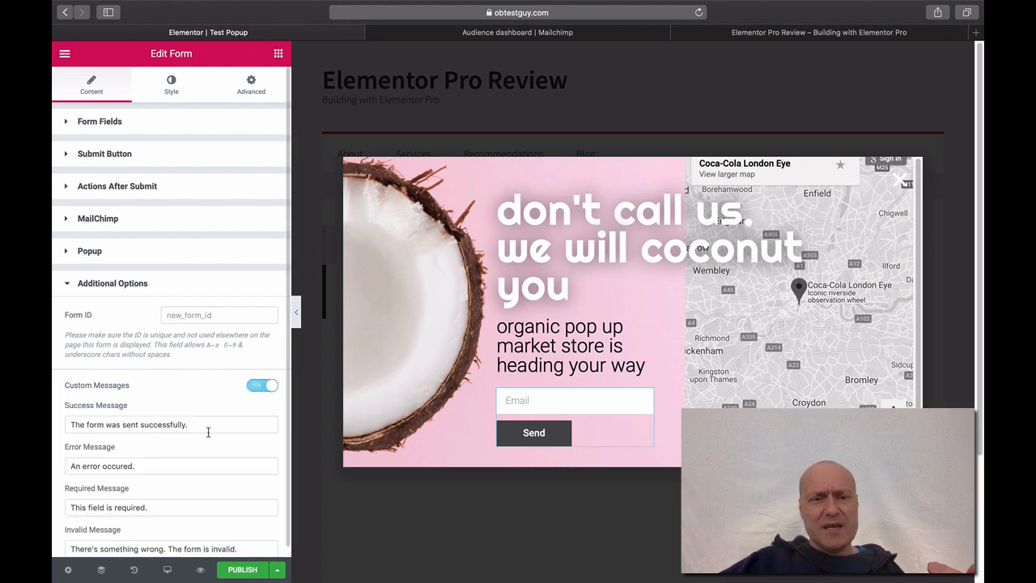
{"action": "scroll", "coordinate": [285, 380], "scroll_direction": "down", "scroll_amount": 1}
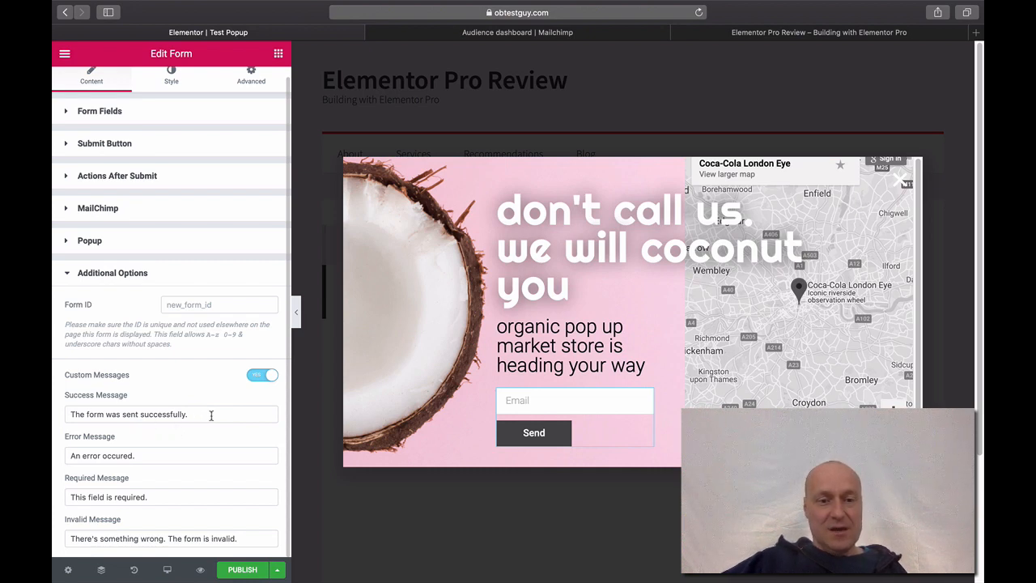
{"action": "left_click", "coordinate": [257, 377]}
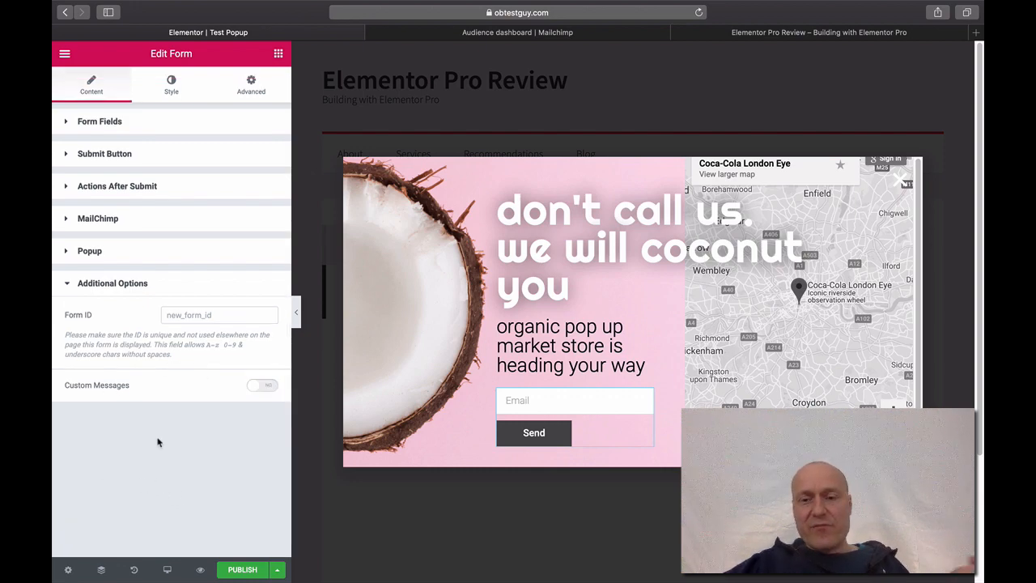
- In the publish settings, add an Include / Entire Site display condition for the popup
{"action": "left_click", "coordinate": [242, 570]}
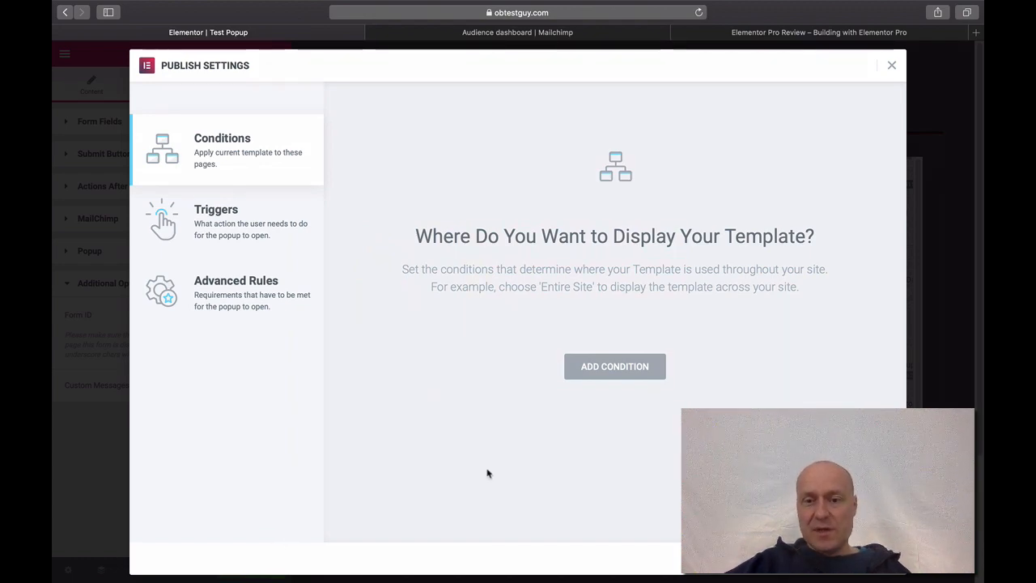
{"action": "left_click", "coordinate": [630, 377]}
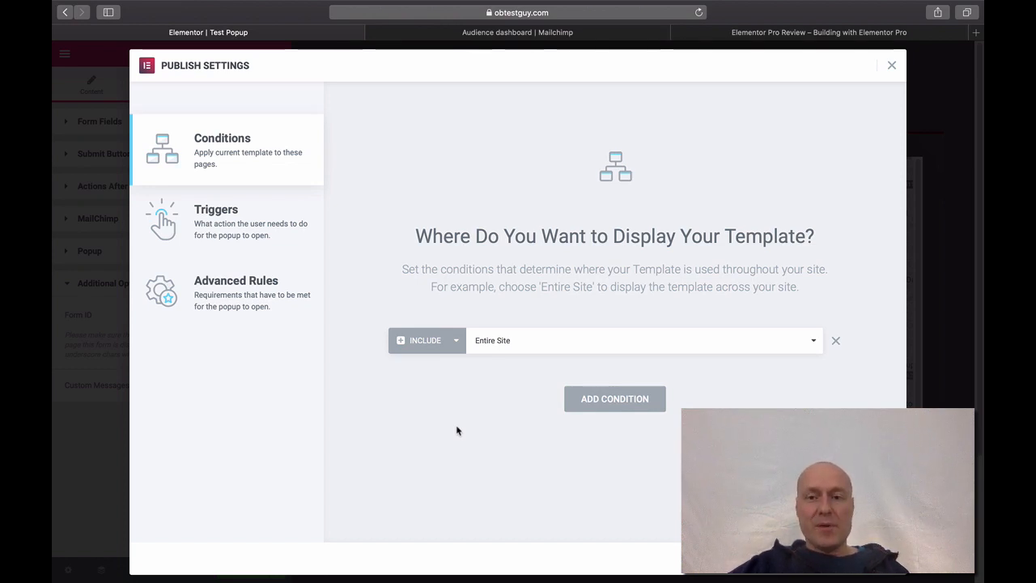
{"action": "left_click", "coordinate": [814, 344]}
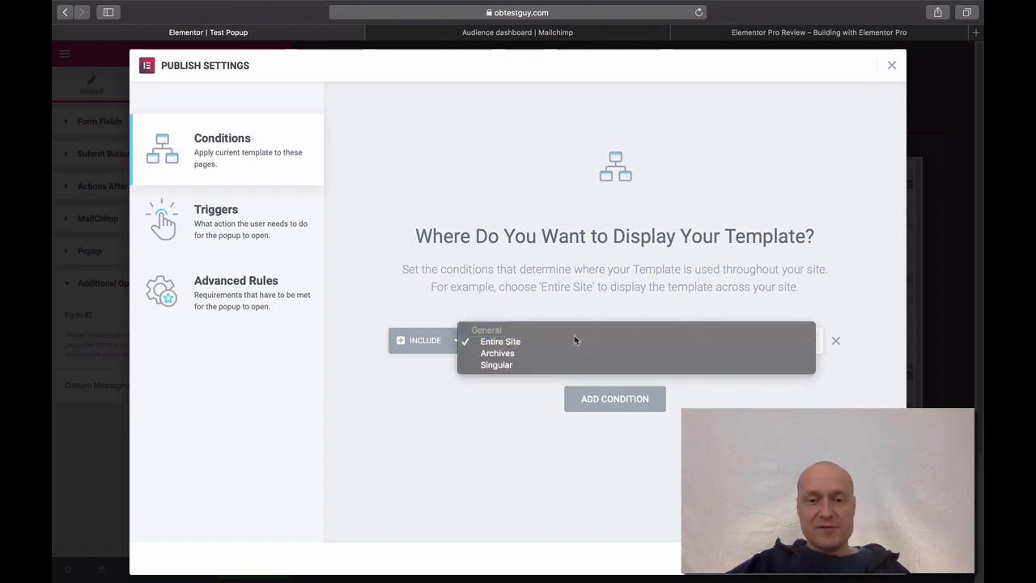
{"action": "left_click", "coordinate": [395, 421]}
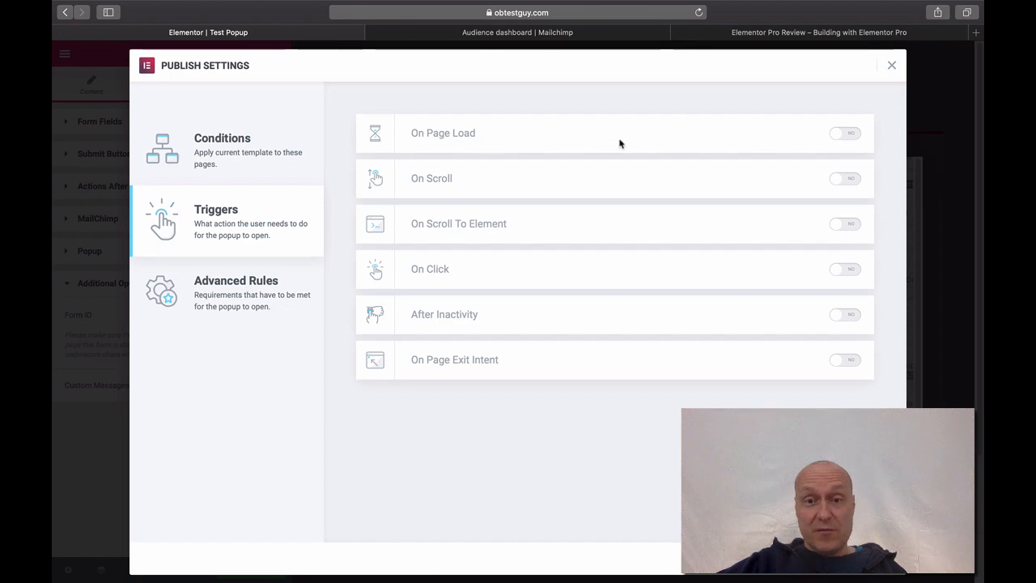
- Enable the On Page Load trigger with a 3-second delay
{"action": "left_click", "coordinate": [851, 136]}
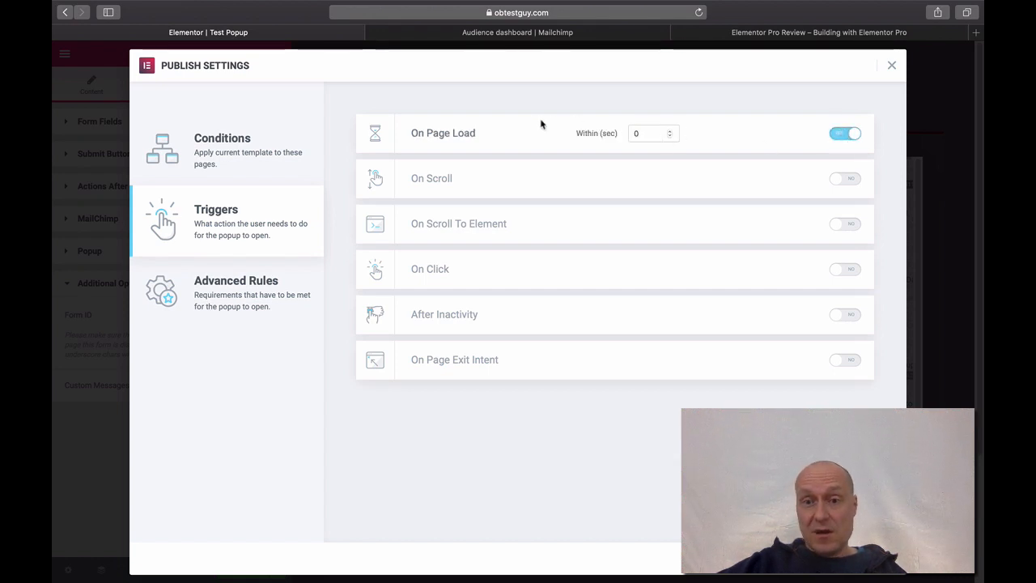
{"action": "left_click", "coordinate": [647, 133]}
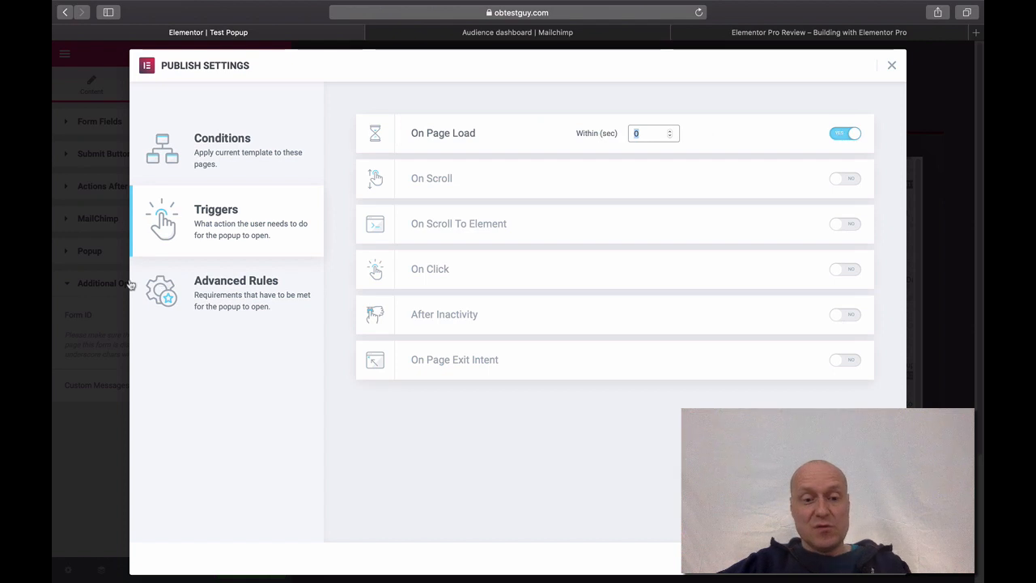
{"action": "key", "text": "BackSpace"}
{"action": "type", "text": "3"}
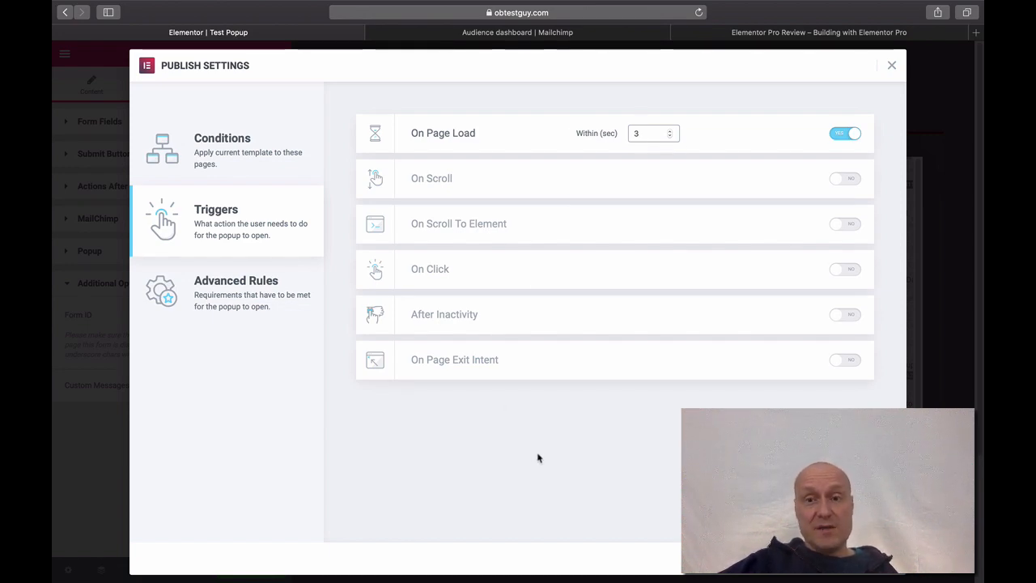
- Toggle the five other triggers on and back off, then view Advanced Rules
{"action": "left_click", "coordinate": [853, 183]}
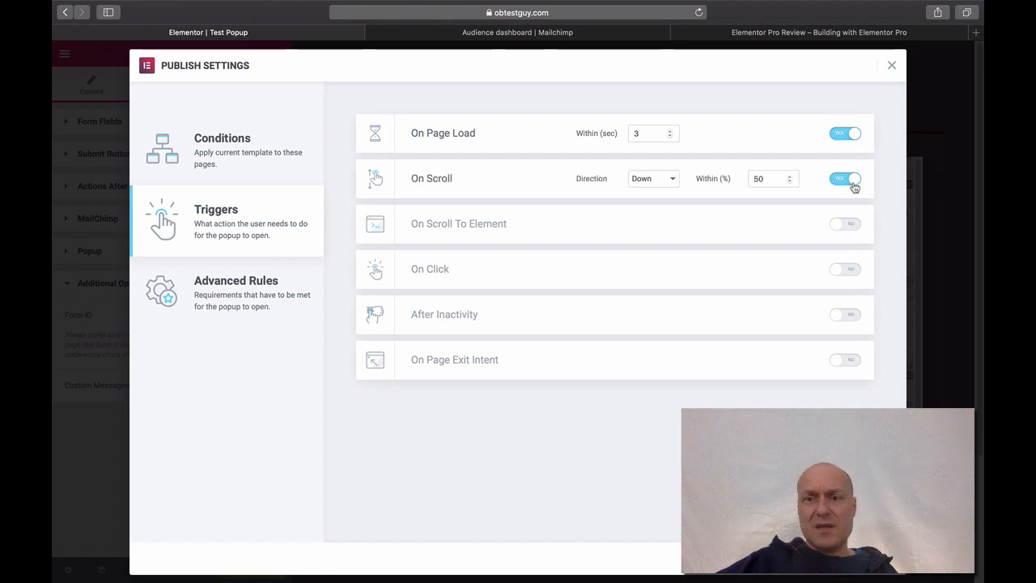
{"action": "left_click", "coordinate": [846, 227]}
{"action": "left_click", "coordinate": [843, 270]}
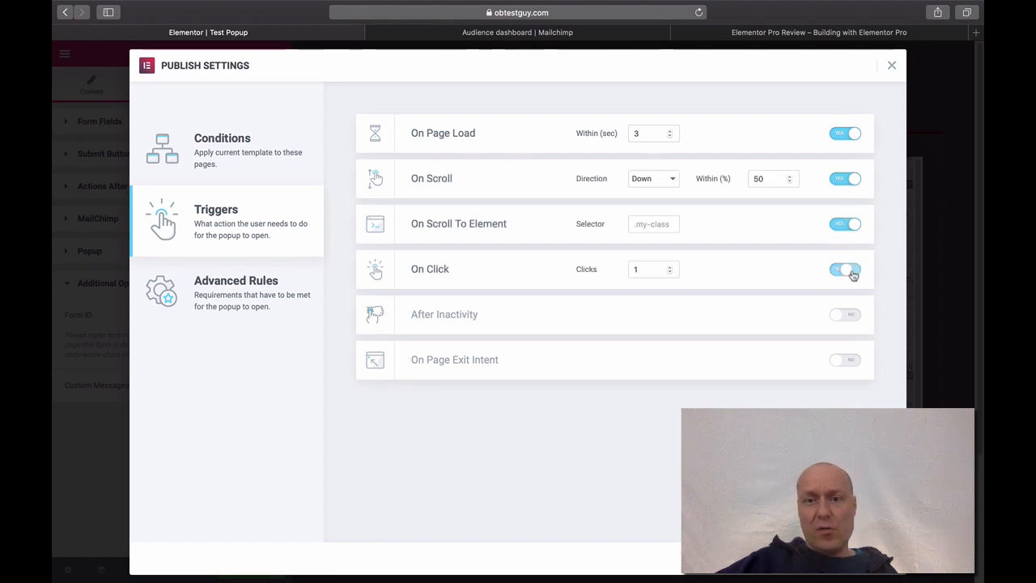
{"action": "left_click", "coordinate": [850, 317]}
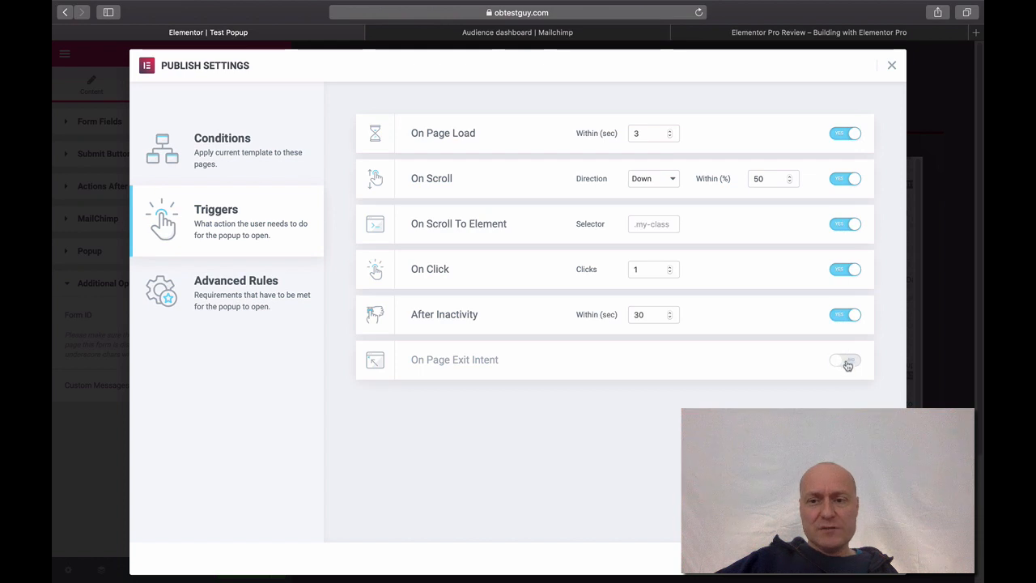
{"action": "left_click", "coordinate": [844, 362]}
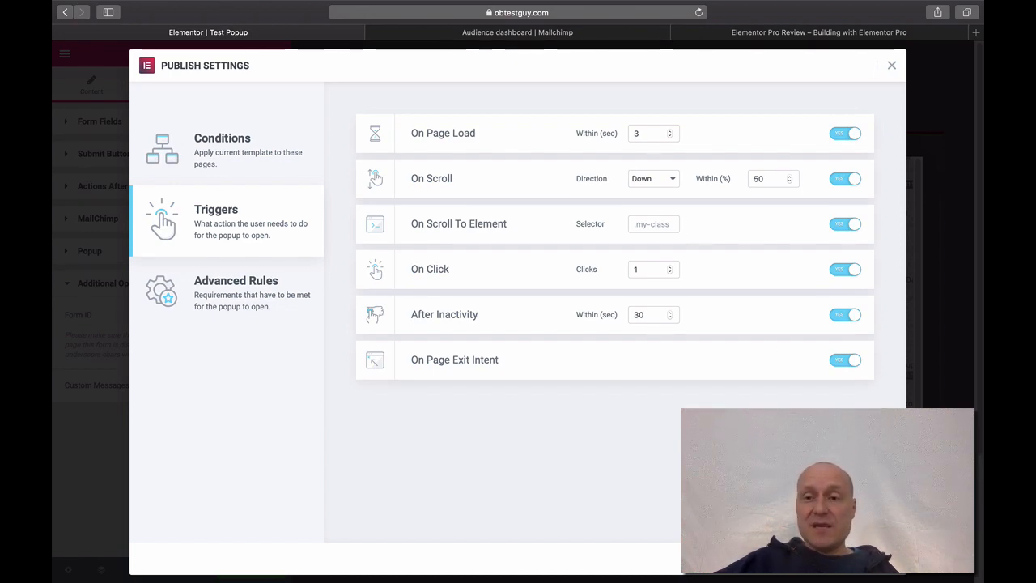
{"action": "left_click", "coordinate": [839, 181]}
{"action": "left_click", "coordinate": [842, 225]}
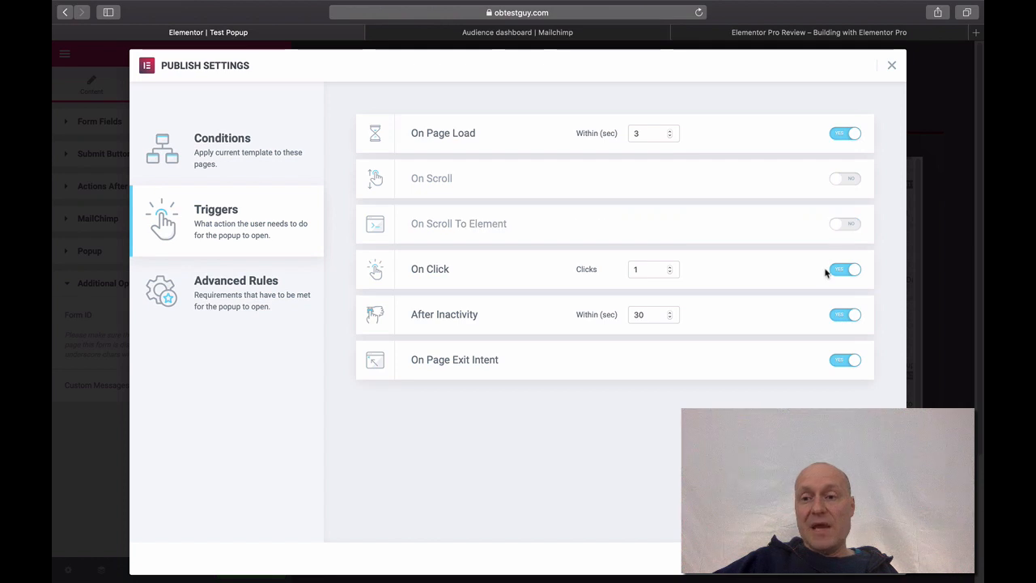
{"action": "left_click", "coordinate": [844, 269]}
{"action": "left_click", "coordinate": [844, 315]}
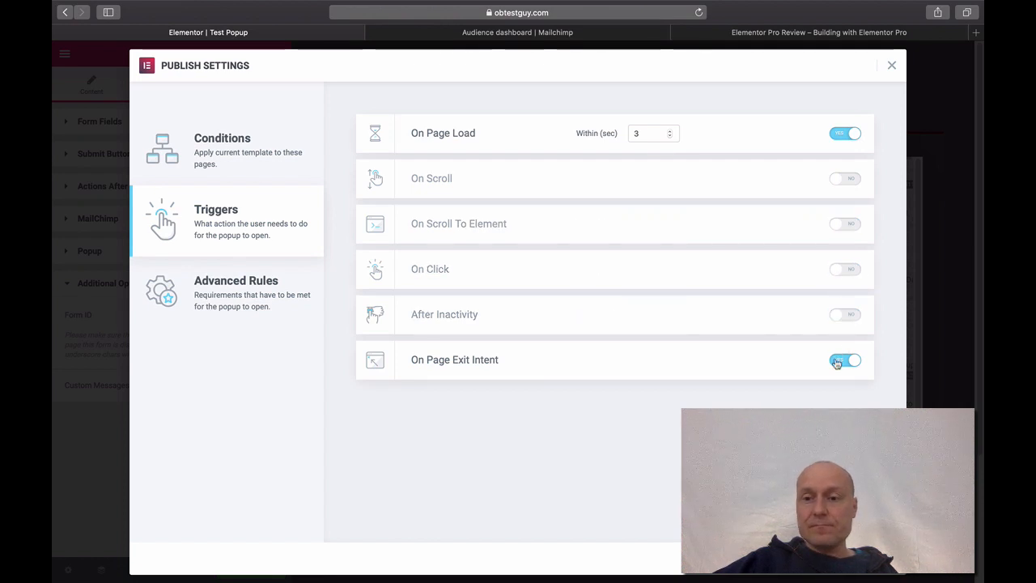
{"action": "left_click", "coordinate": [842, 361]}
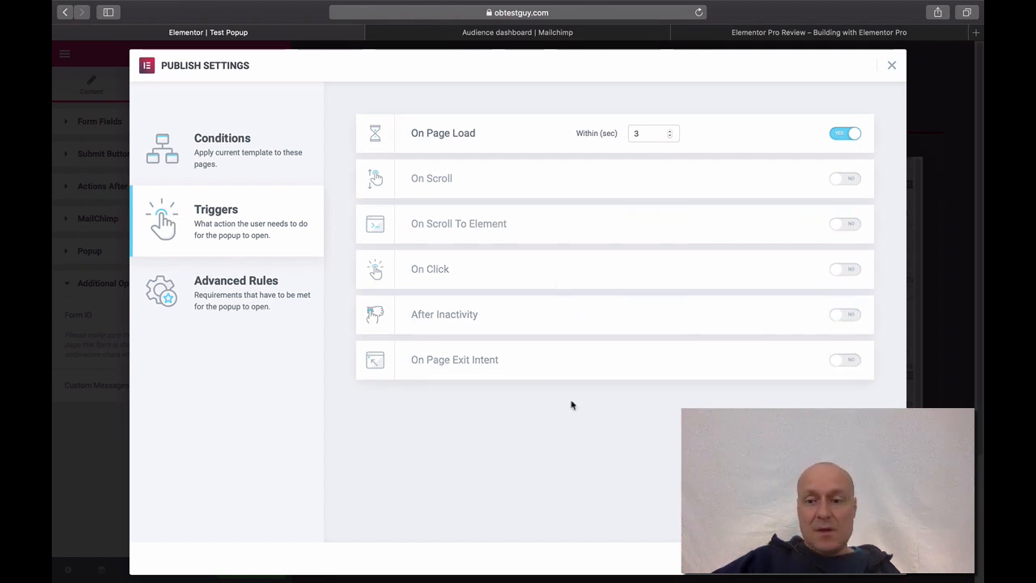
{"action": "left_click", "coordinate": [235, 287]}
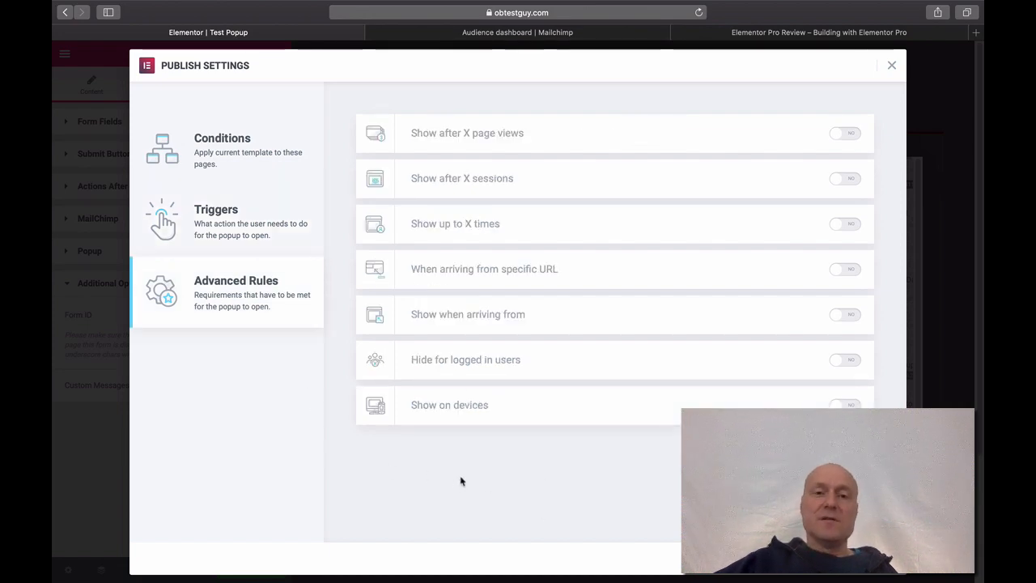
- Try all seven Advanced Rules, then switch off every rule except Show on devices
{"action": "left_click", "coordinate": [846, 135]}
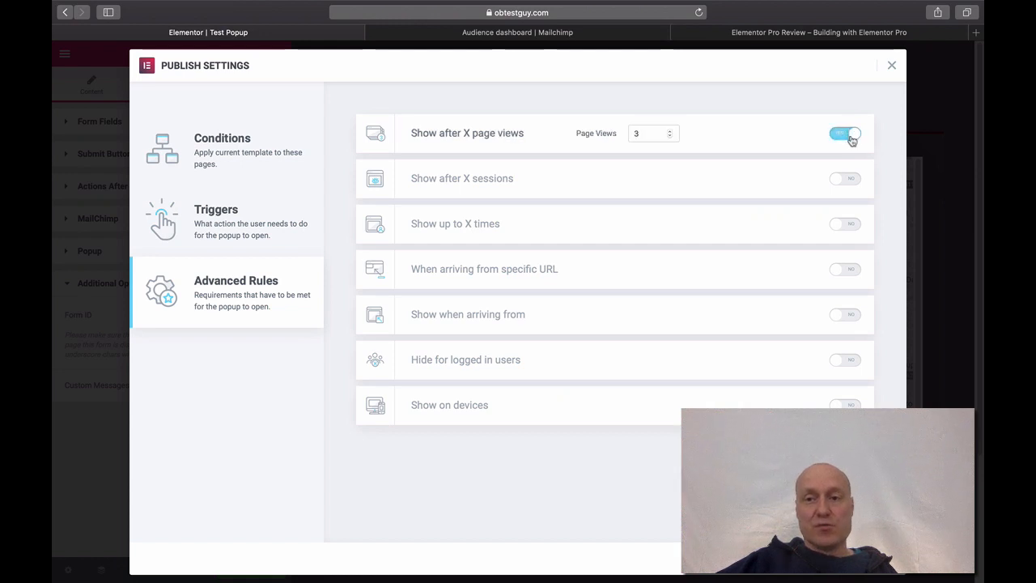
{"action": "left_click", "coordinate": [849, 181]}
{"action": "left_click", "coordinate": [852, 224]}
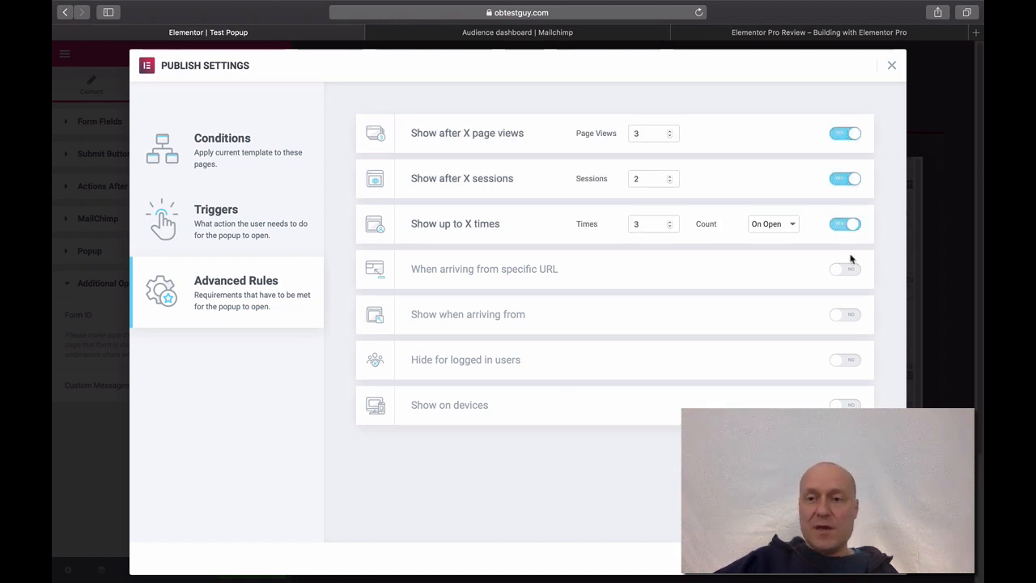
{"action": "left_click", "coordinate": [848, 269]}
{"action": "left_click", "coordinate": [846, 315]}
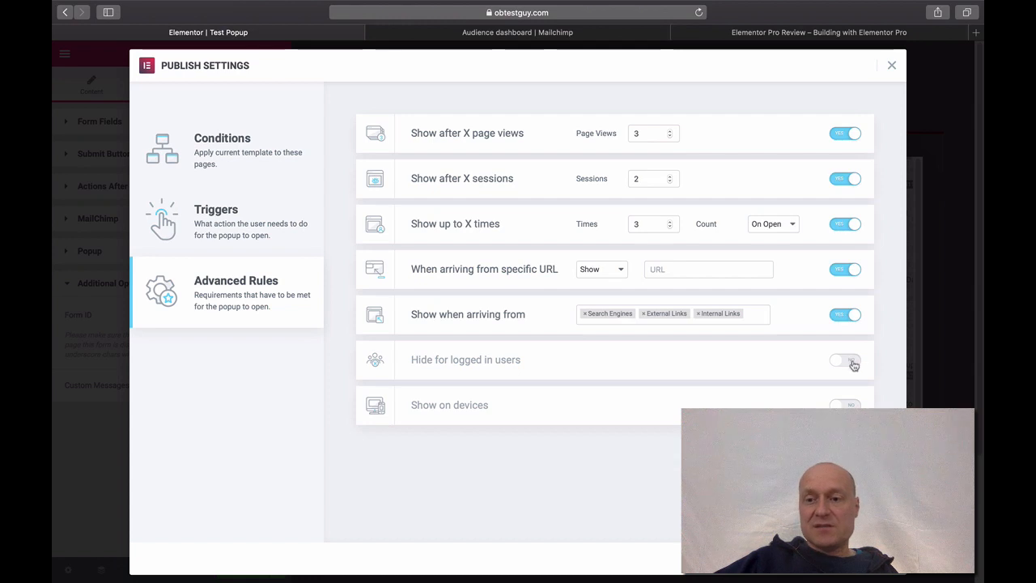
{"action": "left_click", "coordinate": [850, 362]}
{"action": "left_click", "coordinate": [850, 401]}
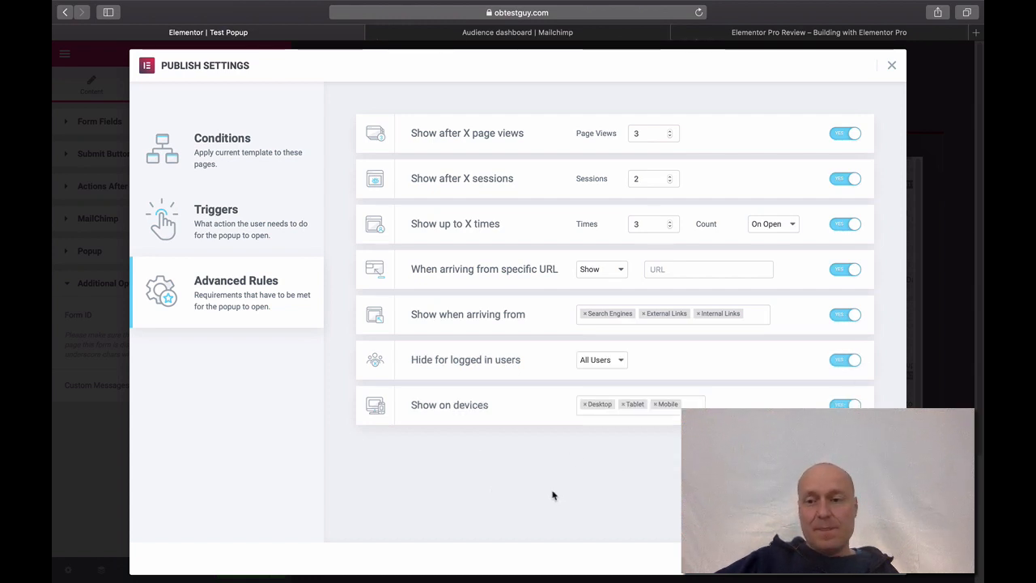
{"action": "left_click", "coordinate": [846, 362]}
{"action": "left_click", "coordinate": [846, 315]}
{"action": "left_click", "coordinate": [849, 270]}
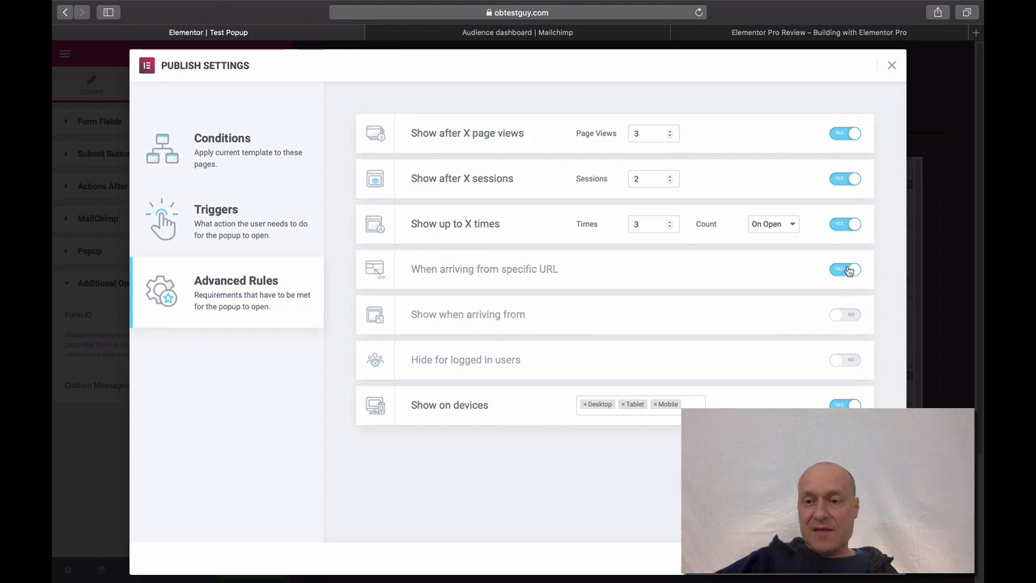
{"action": "left_click", "coordinate": [845, 227]}
{"action": "left_click", "coordinate": [846, 178]}
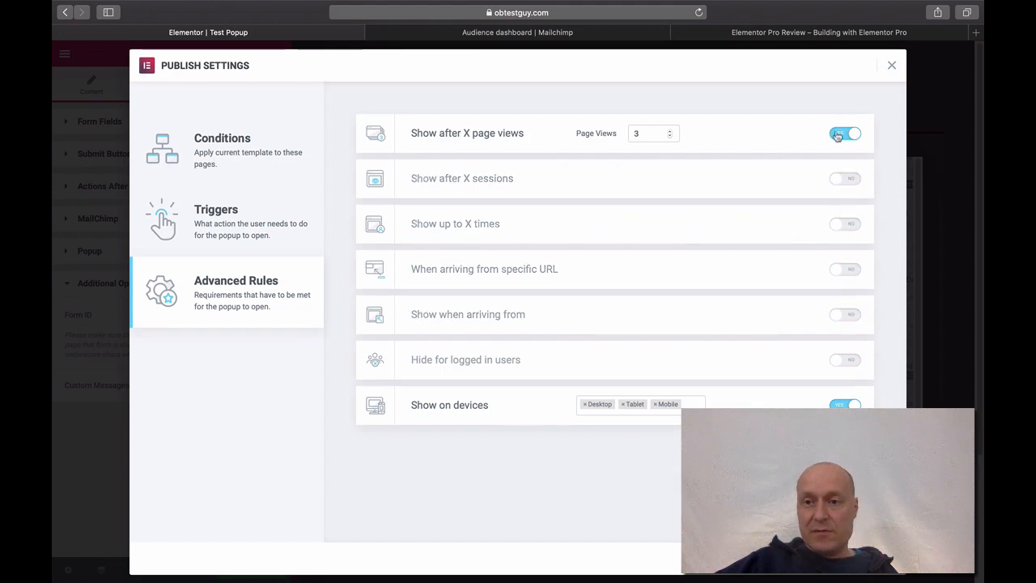
{"action": "left_click", "coordinate": [838, 136]}
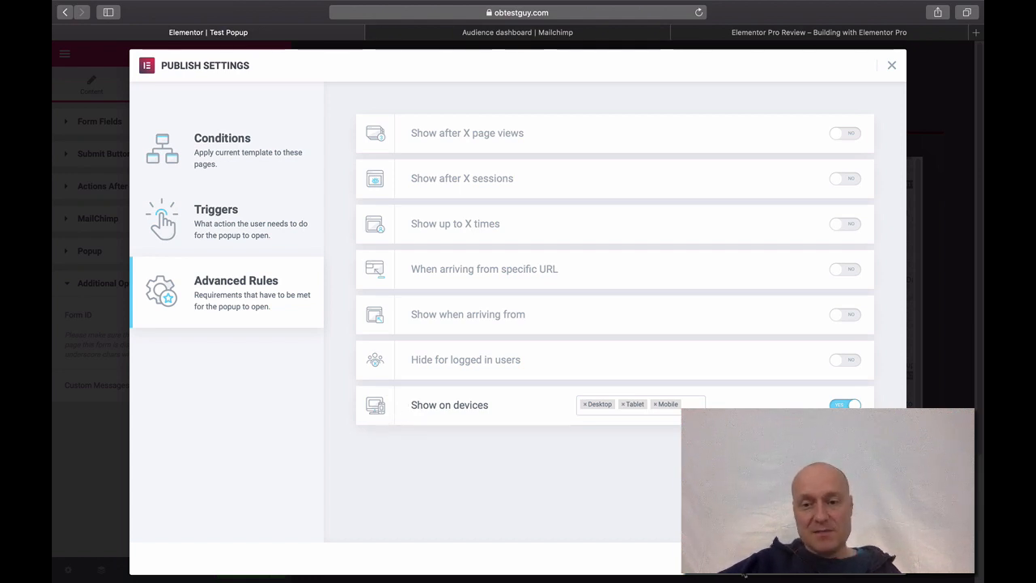
- Remove Mobile from the allowed devices, leaving Desktop and Tablet, and Save & Close
{"action": "left_click", "coordinate": [655, 408]}
{"action": "left_click", "coordinate": [471, 470]}
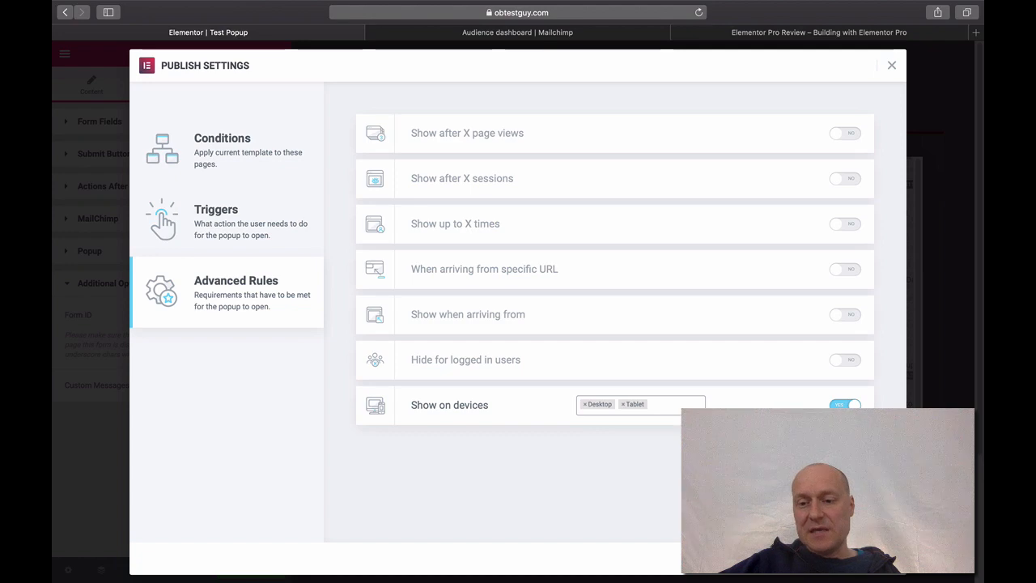
{"action": "left_click", "coordinate": [853, 559]}
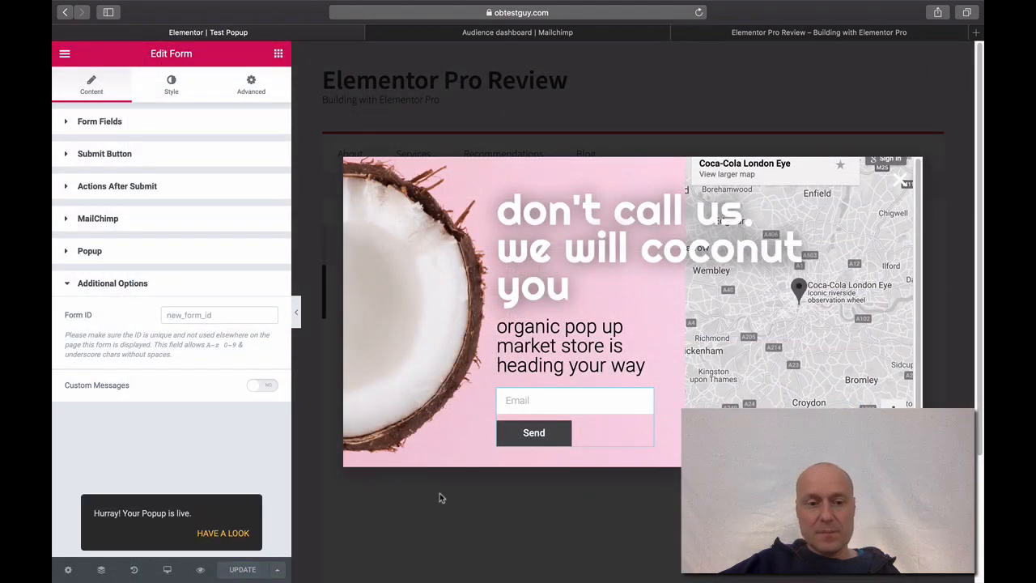
{"action": "left_click", "coordinate": [222, 533]}
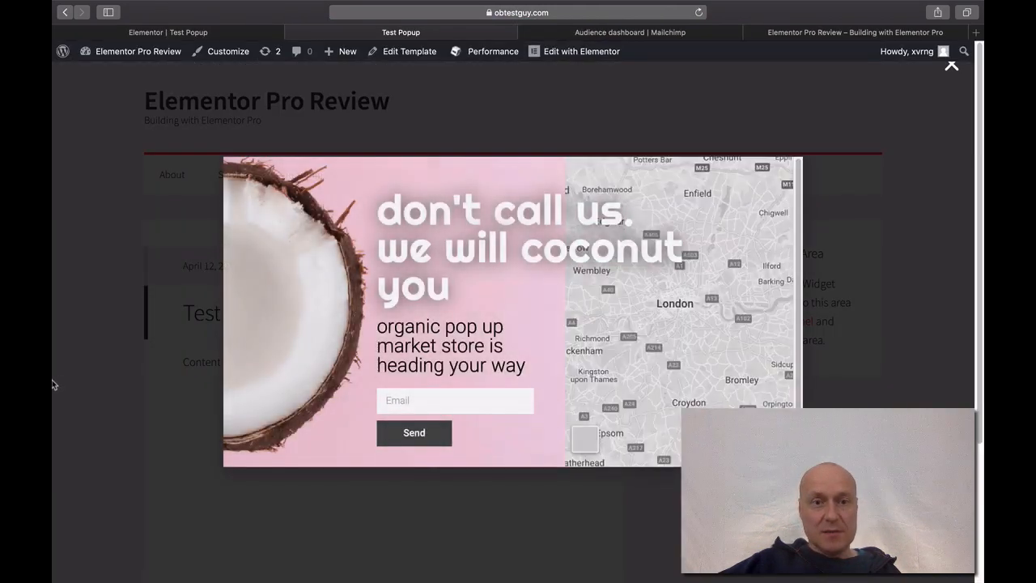
{"action": "mouse_move", "coordinate": [52, 379]}
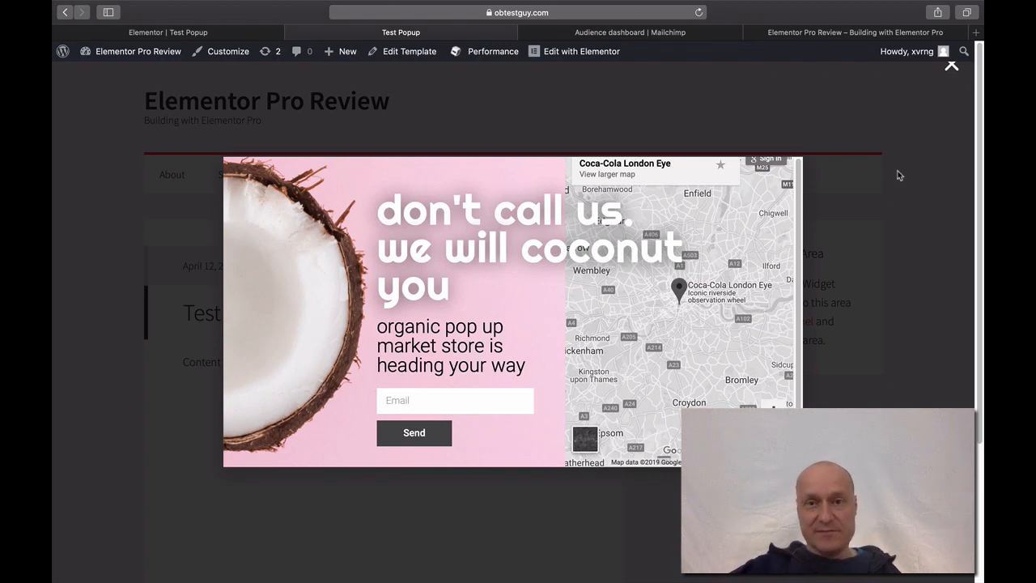
{"action": "left_click", "coordinate": [952, 68]}
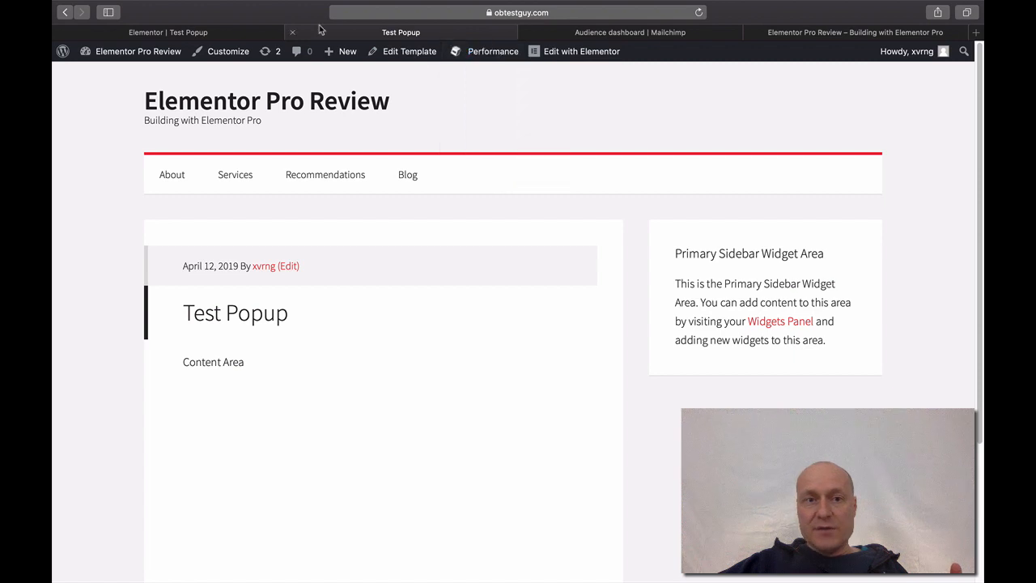
{"action": "left_click", "coordinate": [292, 32]}
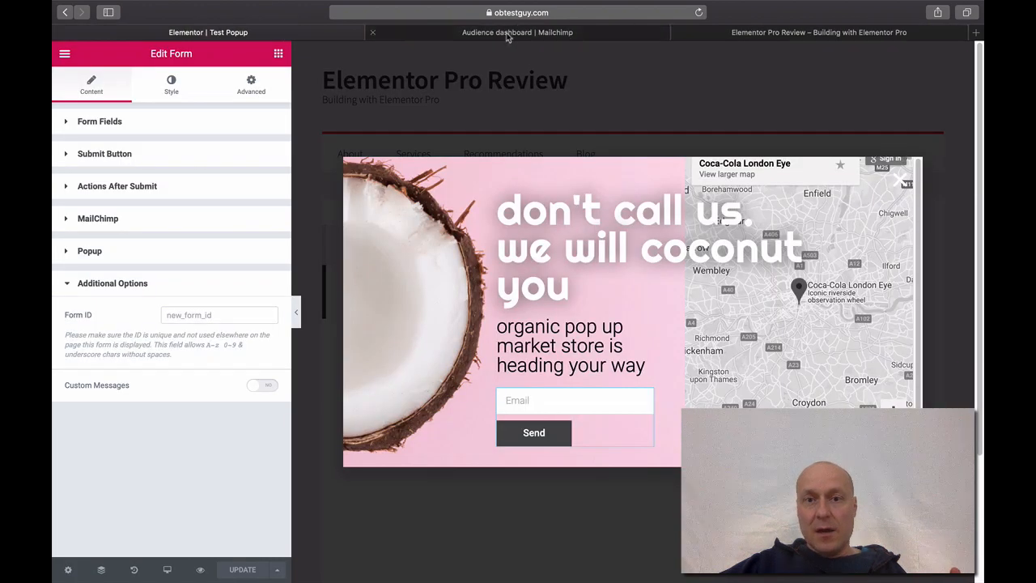
- Switch to the 'Audience dashboard | Mailchimp' browser tab
{"action": "left_click", "coordinate": [510, 34]}
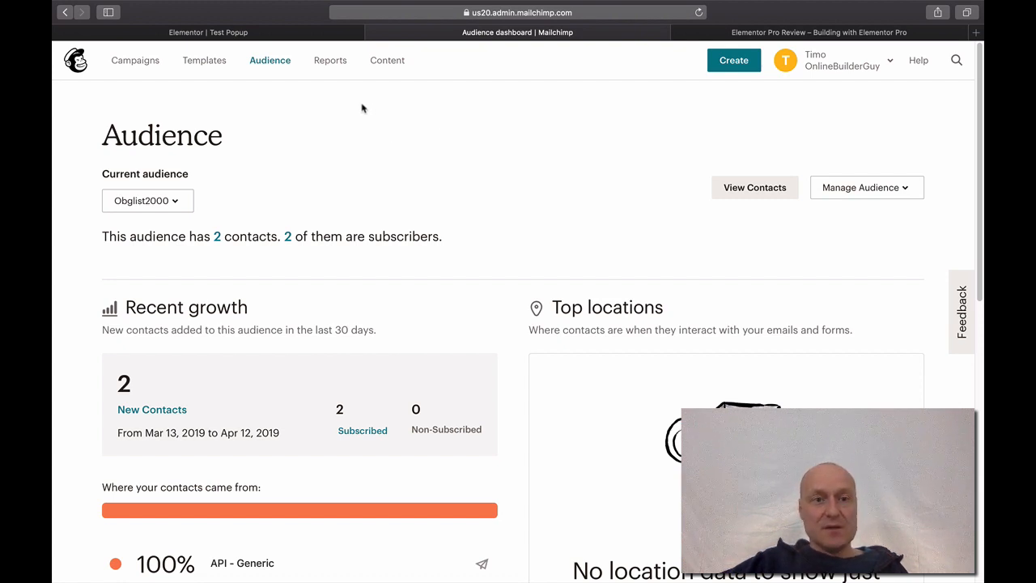
- Reload the audience dashboard, go to View audiences, and start a new audience via Create Audience
{"action": "left_click", "coordinate": [272, 64]}
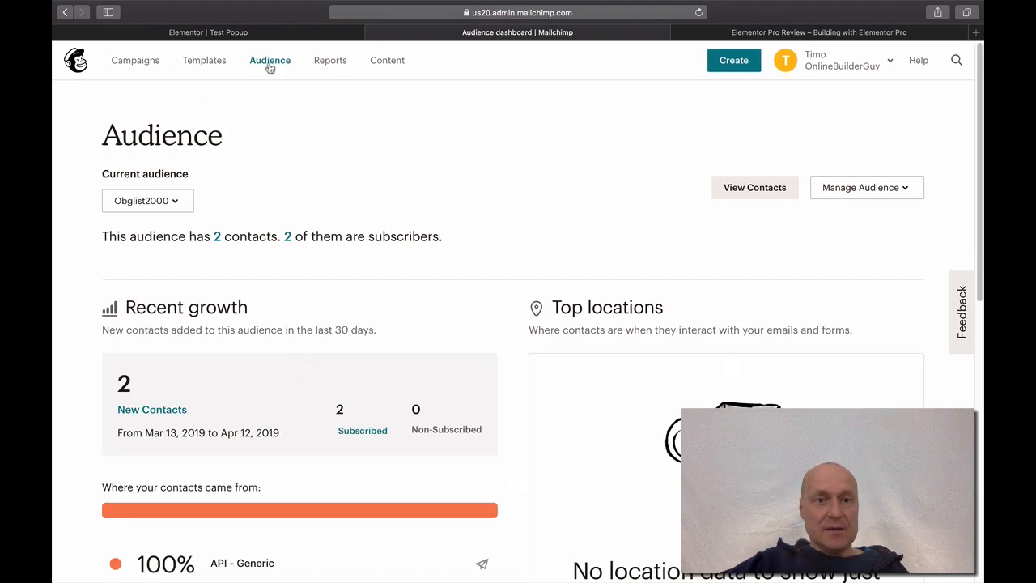
{"action": "left_click", "coordinate": [176, 203]}
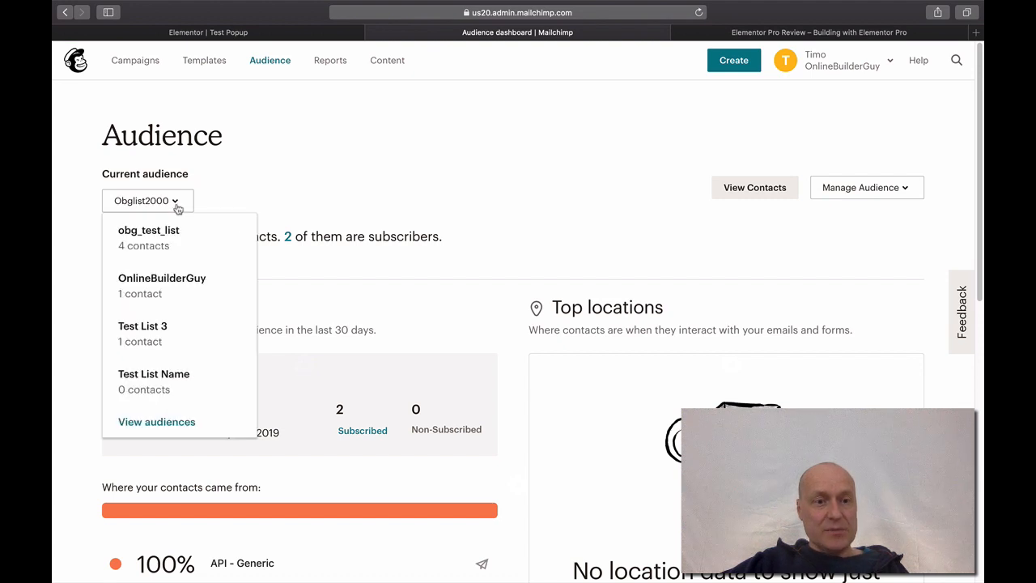
{"action": "left_click", "coordinate": [170, 423]}
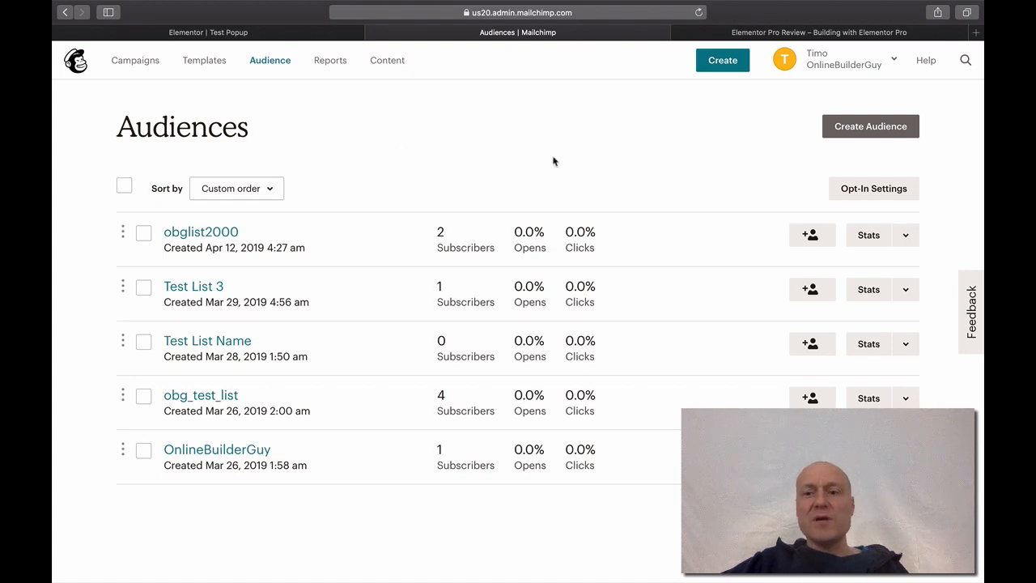
{"action": "left_click", "coordinate": [842, 131]}
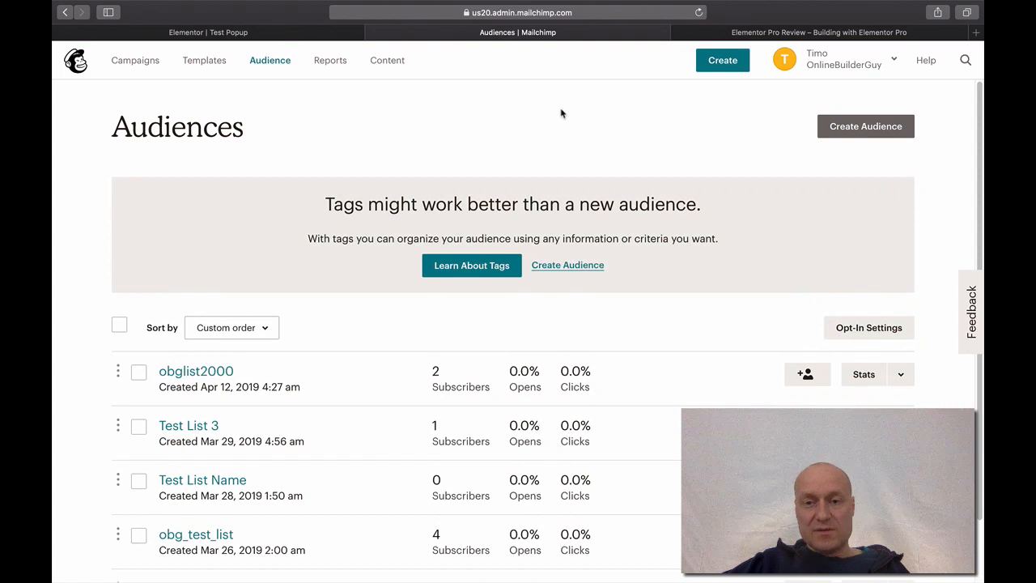
{"action": "left_click", "coordinate": [549, 271]}
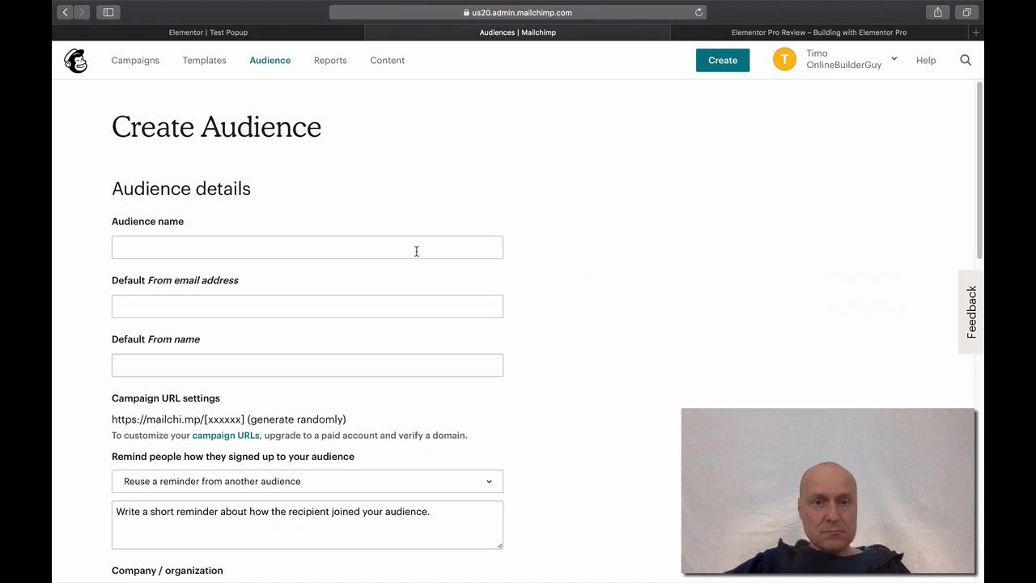
- Name the audience 'obg2019' and enter the default From e-mail address and From name
{"action": "left_click", "coordinate": [416, 251]}
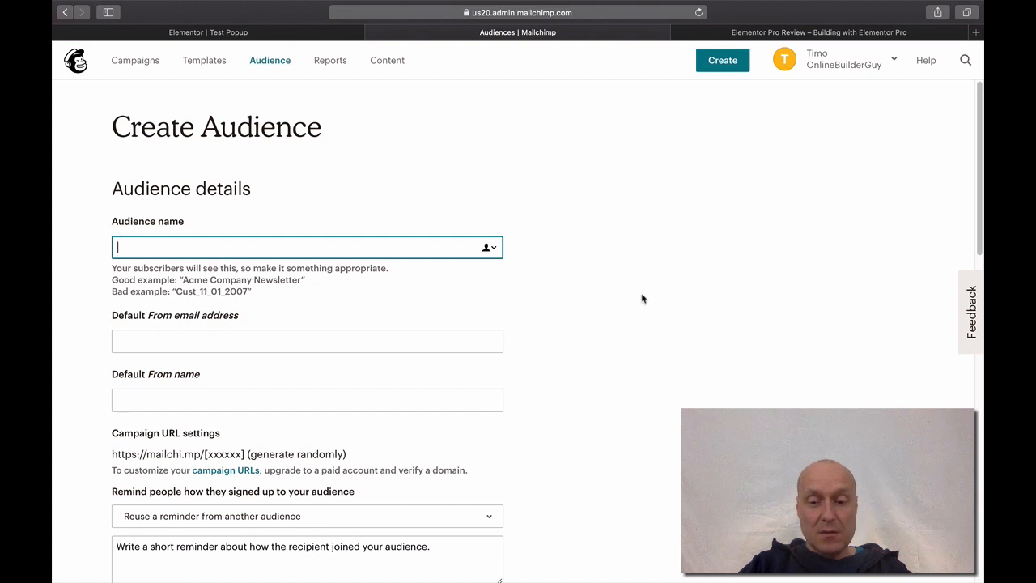
{"action": "type", "text": "obg2019"}
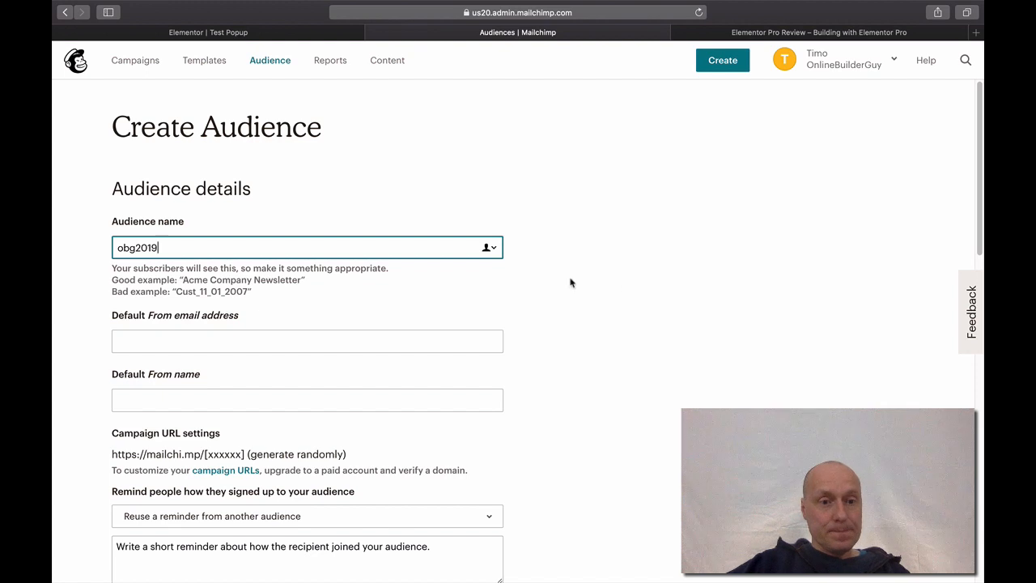
{"action": "left_click", "coordinate": [171, 341]}
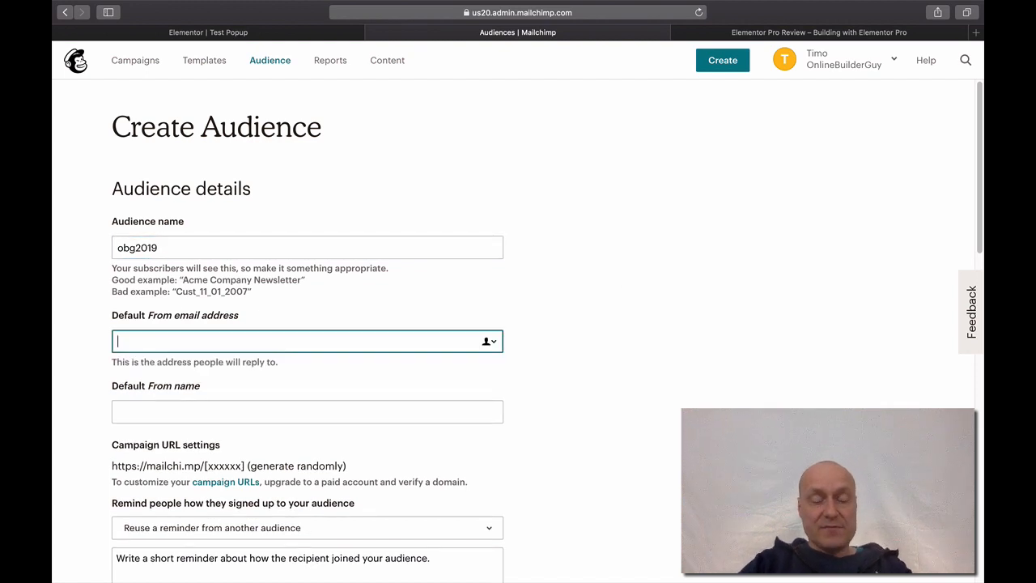
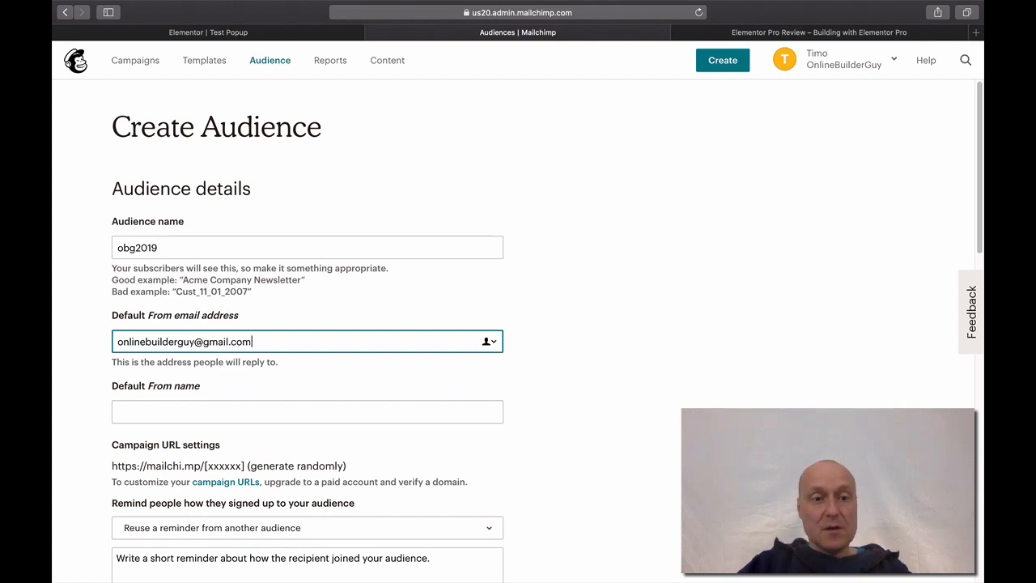
{"action": "key", "text": "Tab"}
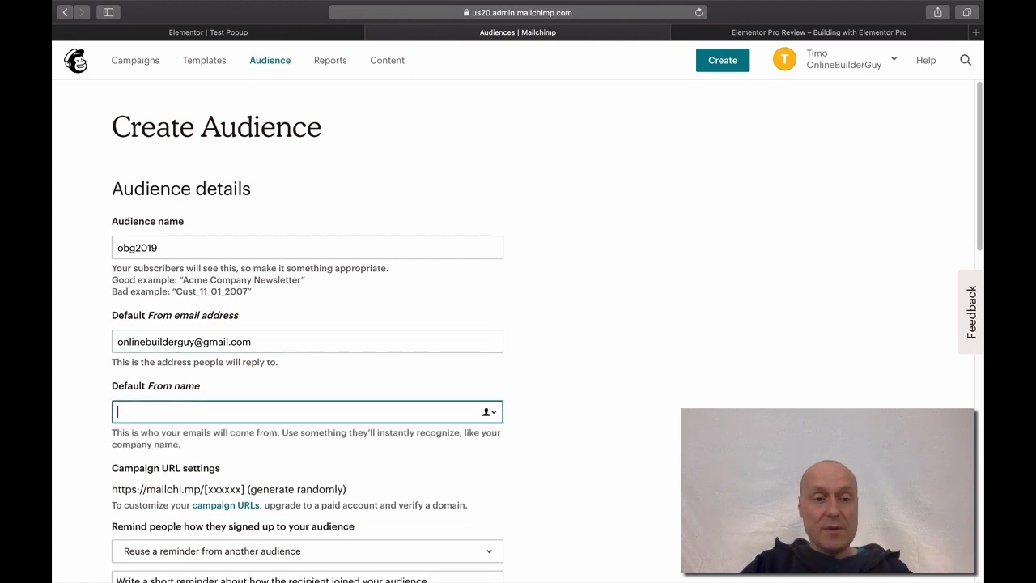
{"action": "type", "text": "OnlineB"}
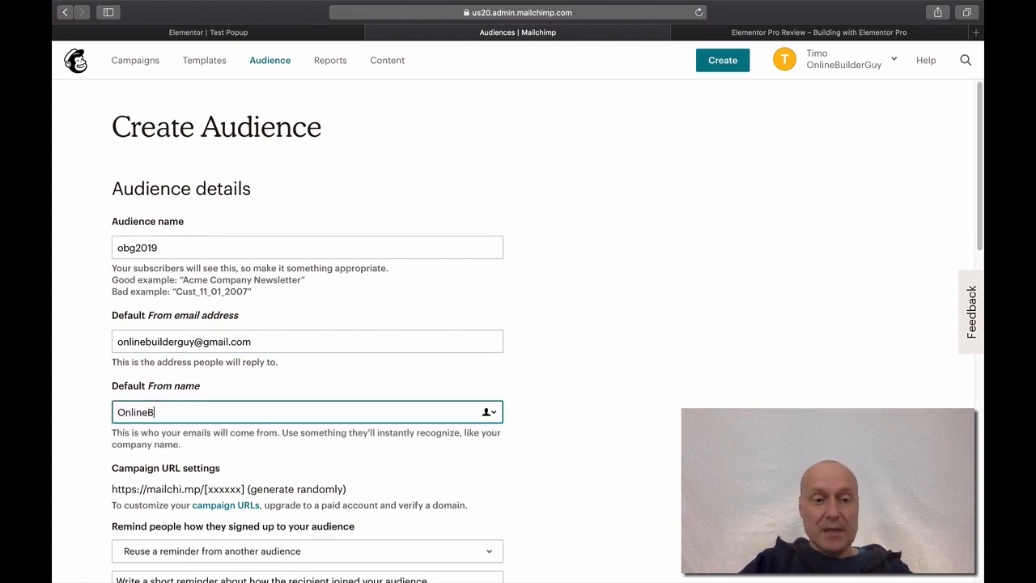
{"action": "type", "text": "uilder"}
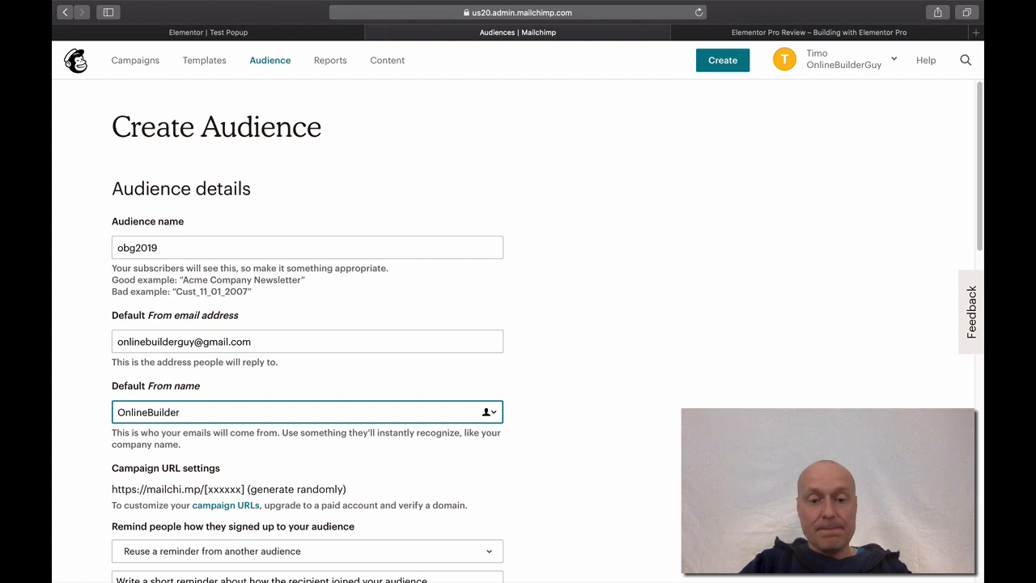
{"action": "type", "text": "Guy"}
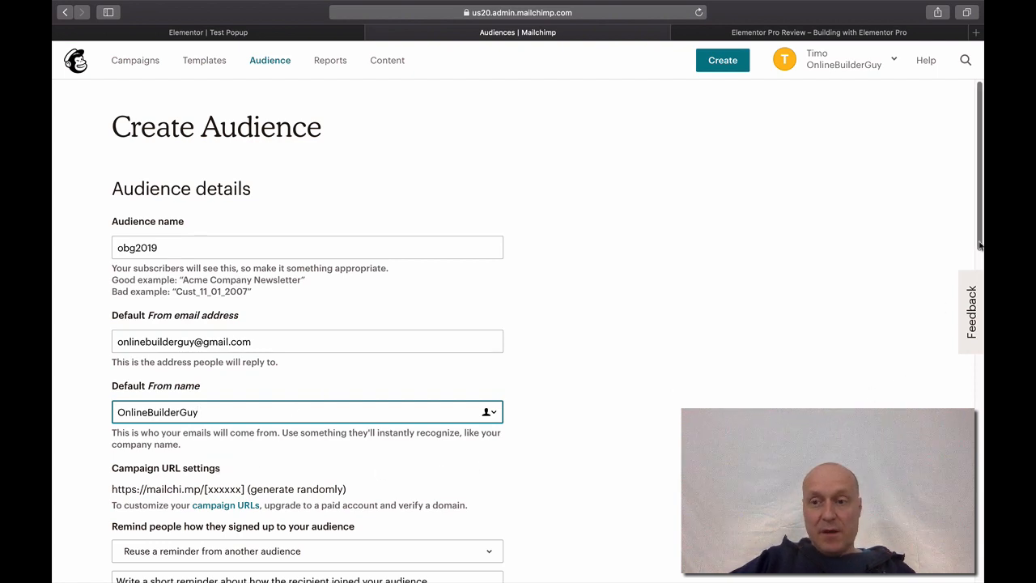
{"action": "left_click_drag", "start_coordinate": [981, 244], "coordinate": [980, 250]}
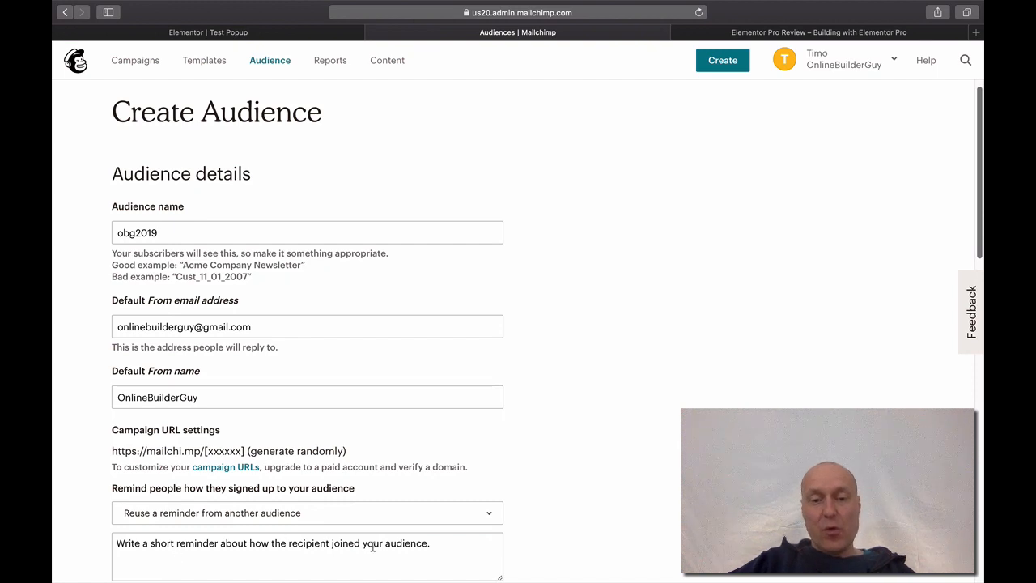
- Write the signup reminder about getting the latest blog post information, then go to Content
{"action": "left_click", "coordinate": [450, 541]}
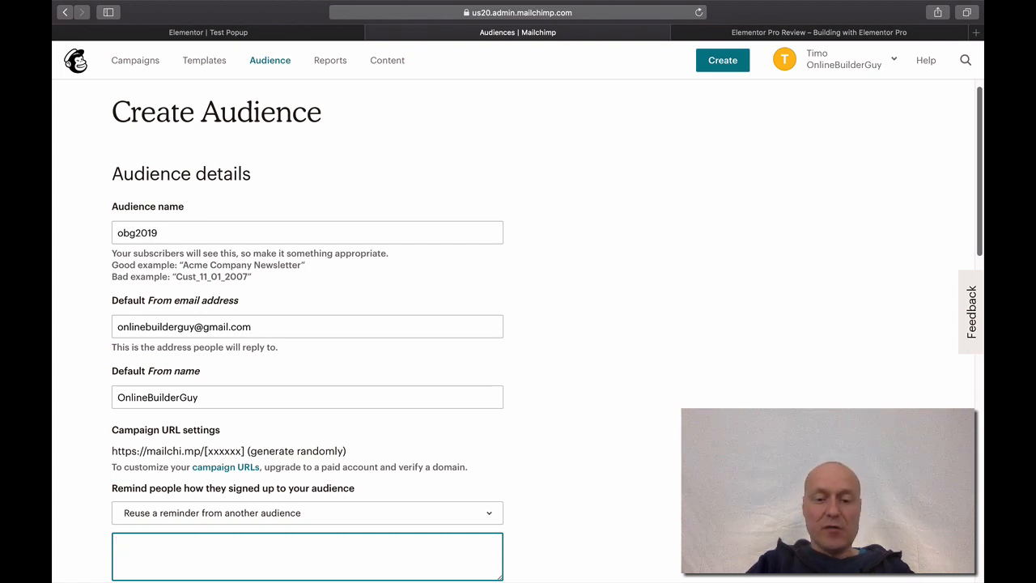
{"action": "type", "text": "You wanted"}
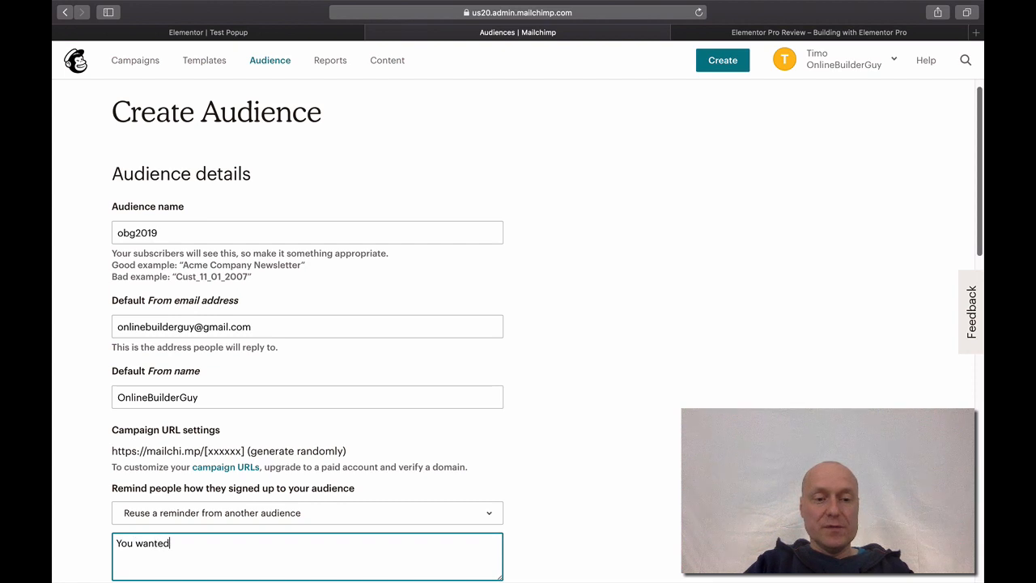
{"action": "type", "text": " to get the la"}
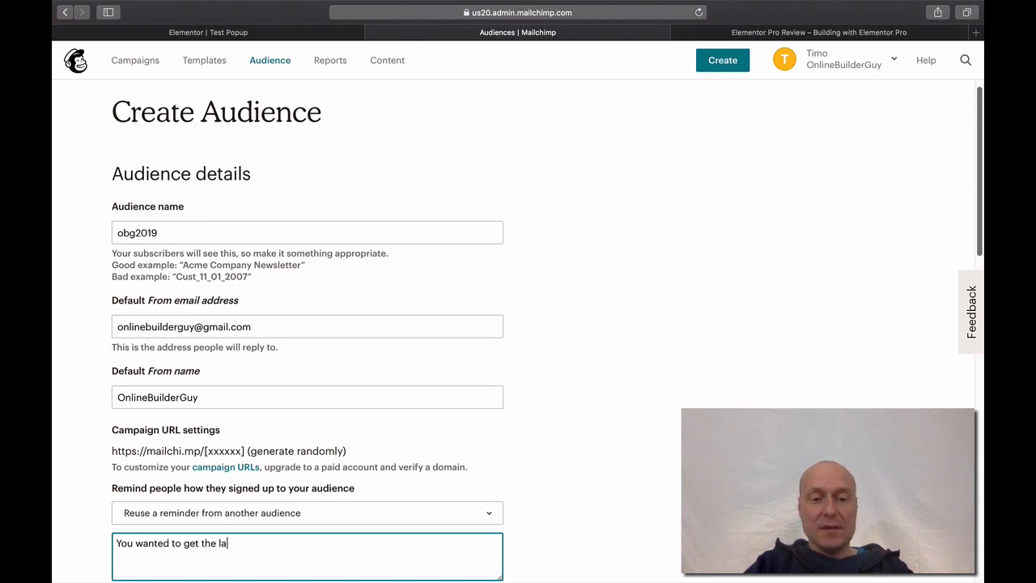
{"action": "type", "text": "stest blog post i"}
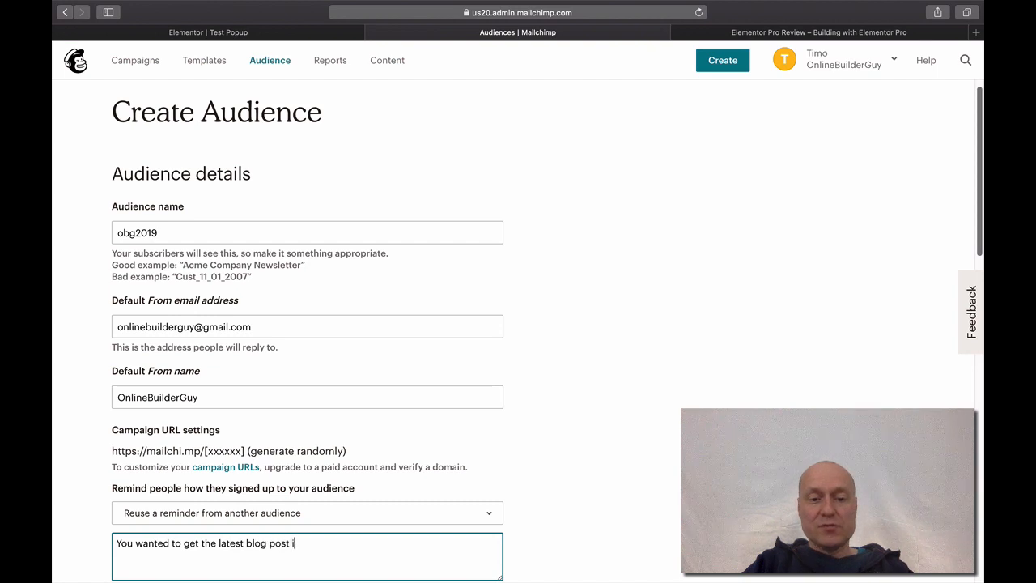
{"action": "type", "text": "nformation from On"}
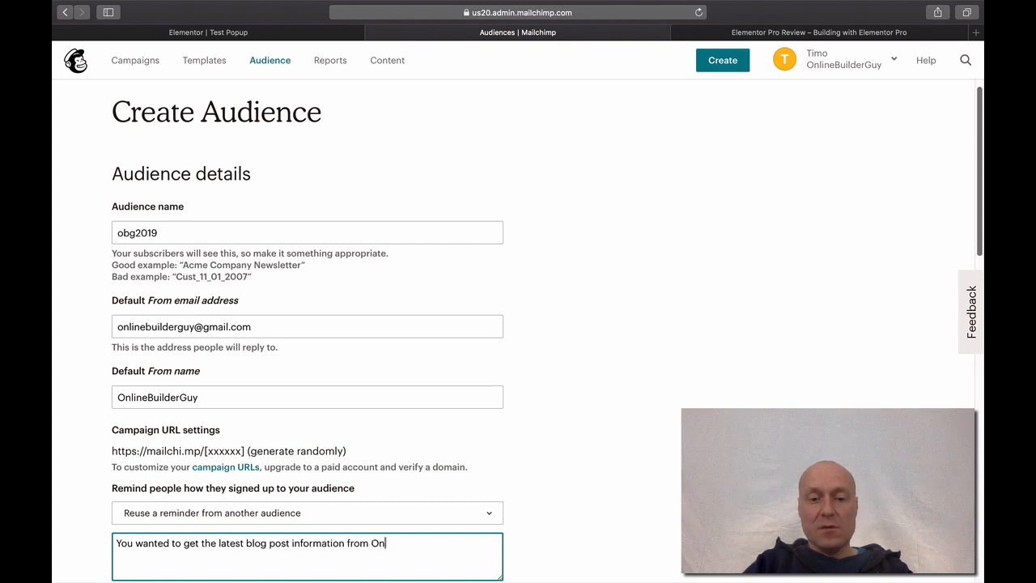
{"action": "type", "text": "line Builder G"}
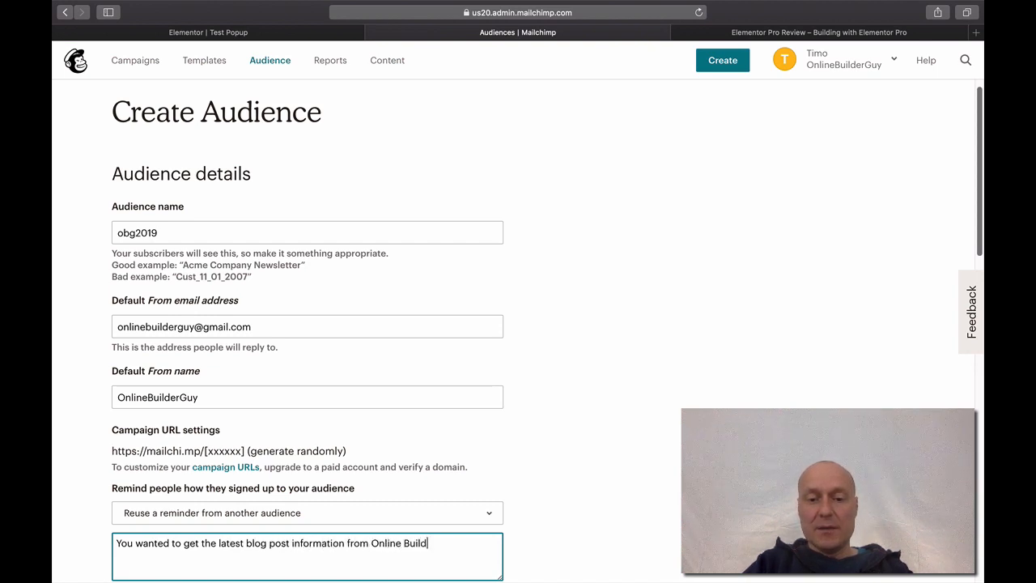
{"action": "type", "text": "uy"}
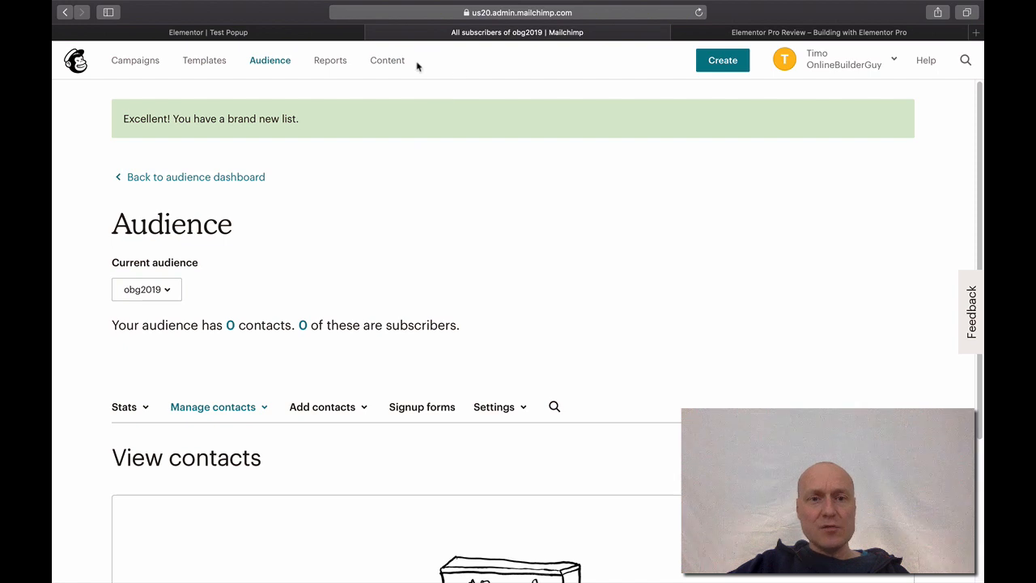
{"action": "left_click", "coordinate": [385, 64]}
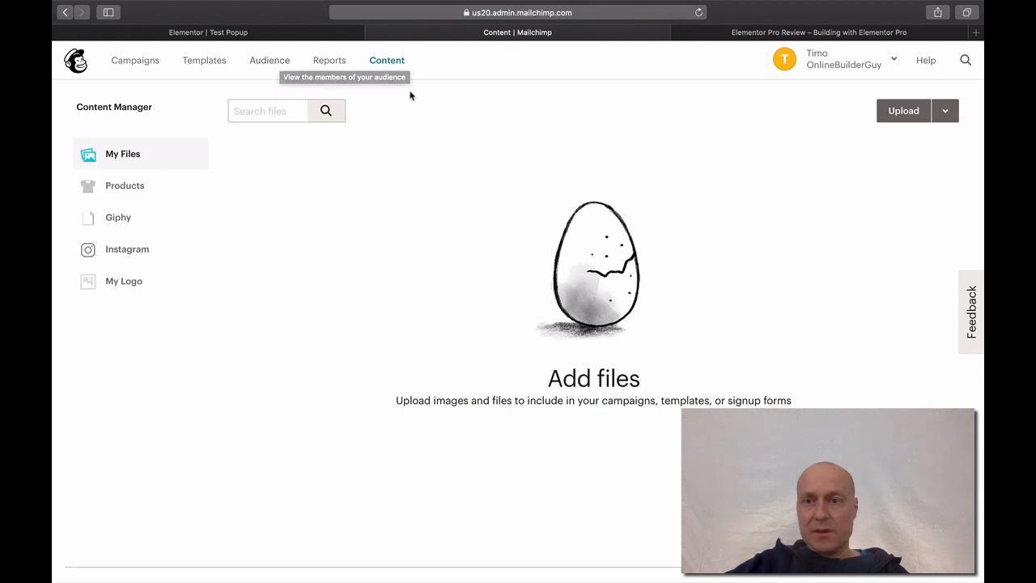
- Go to Account > Extras > API keys and select the existing API key value
{"action": "left_click", "coordinate": [875, 75]}
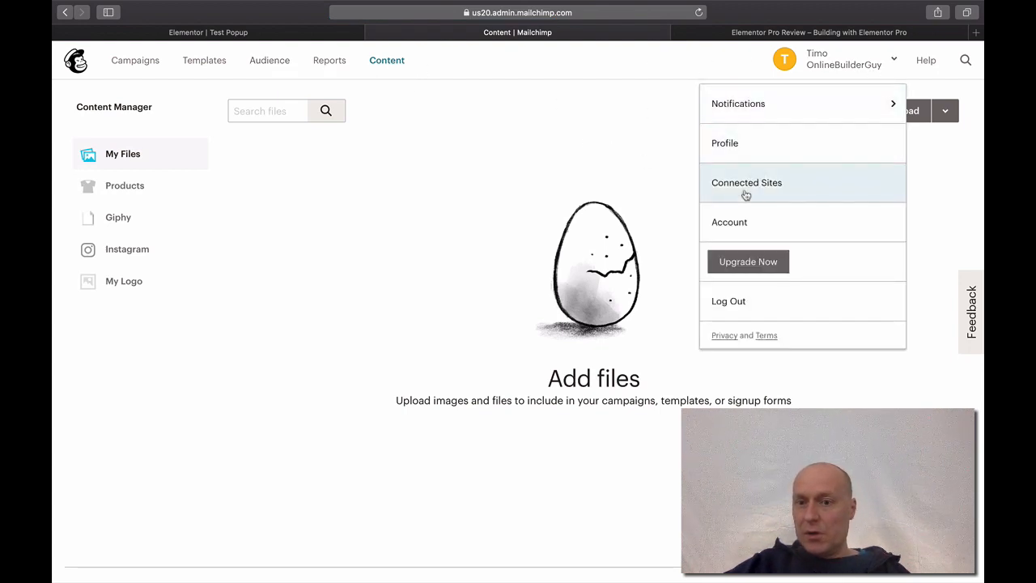
{"action": "left_click", "coordinate": [743, 224]}
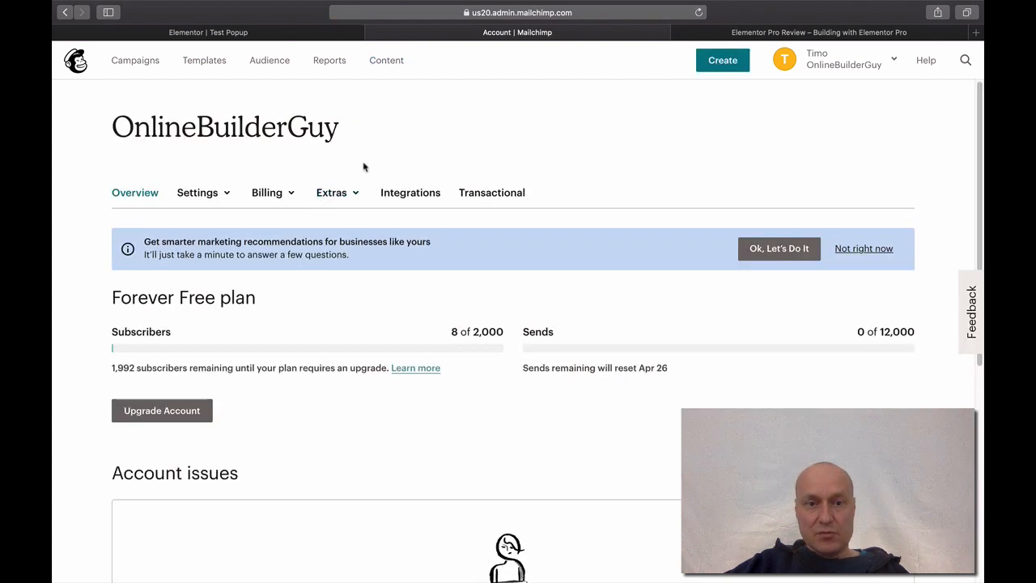
{"action": "left_click", "coordinate": [358, 195]}
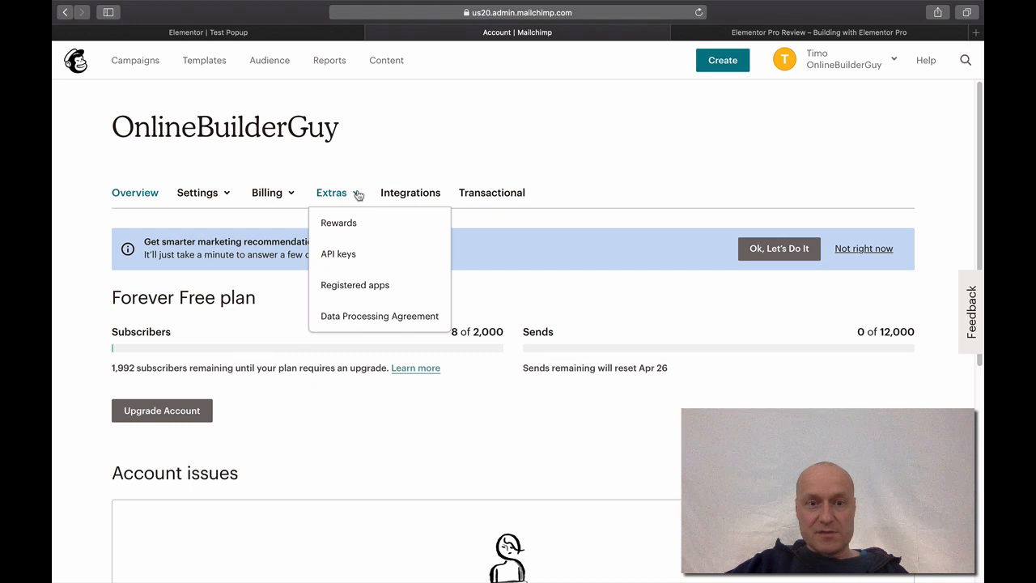
{"action": "left_click", "coordinate": [347, 257]}
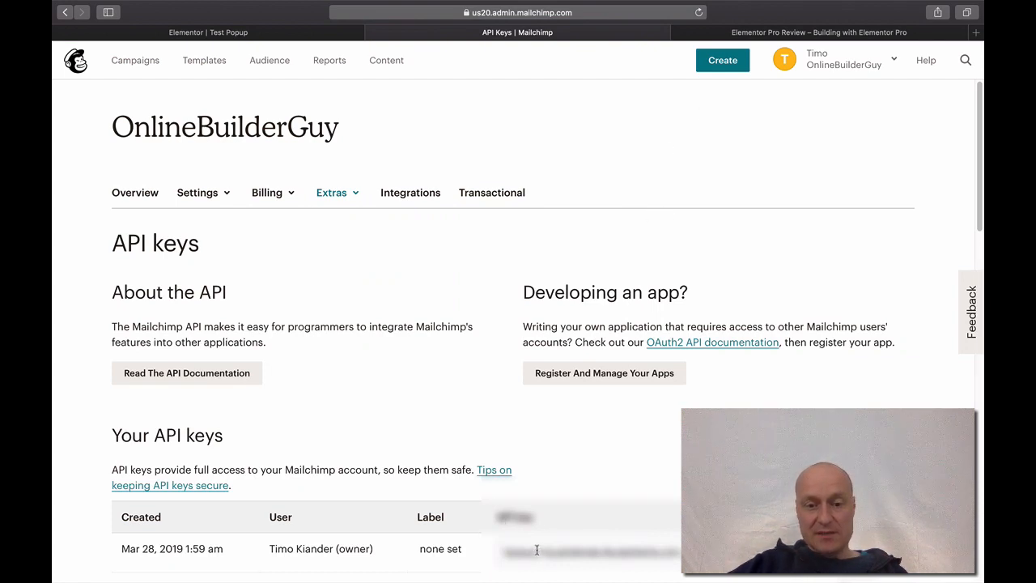
{"action": "double_click", "coordinate": [563, 554]}
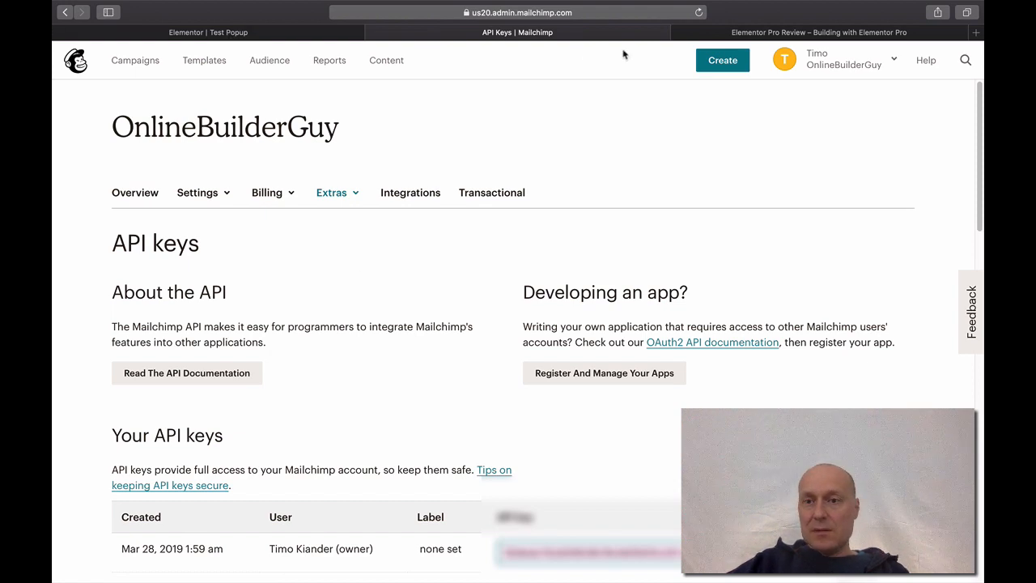
- In WordPress admin, open Elementor Settings' Integrations tab and scroll down to the MailChimp API key
{"action": "left_click", "coordinate": [743, 35]}
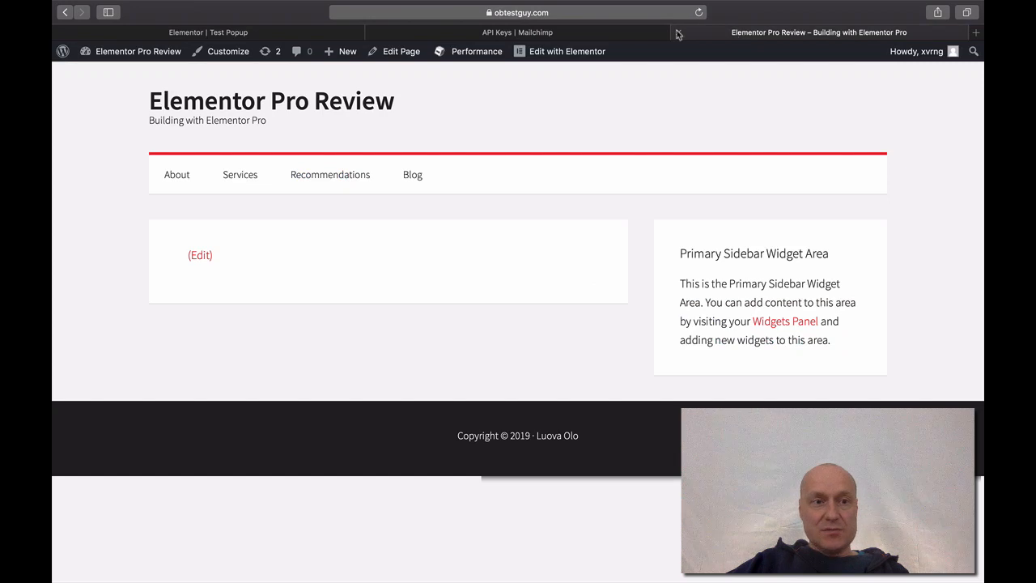
{"action": "mouse_move", "coordinate": [156, 58]}
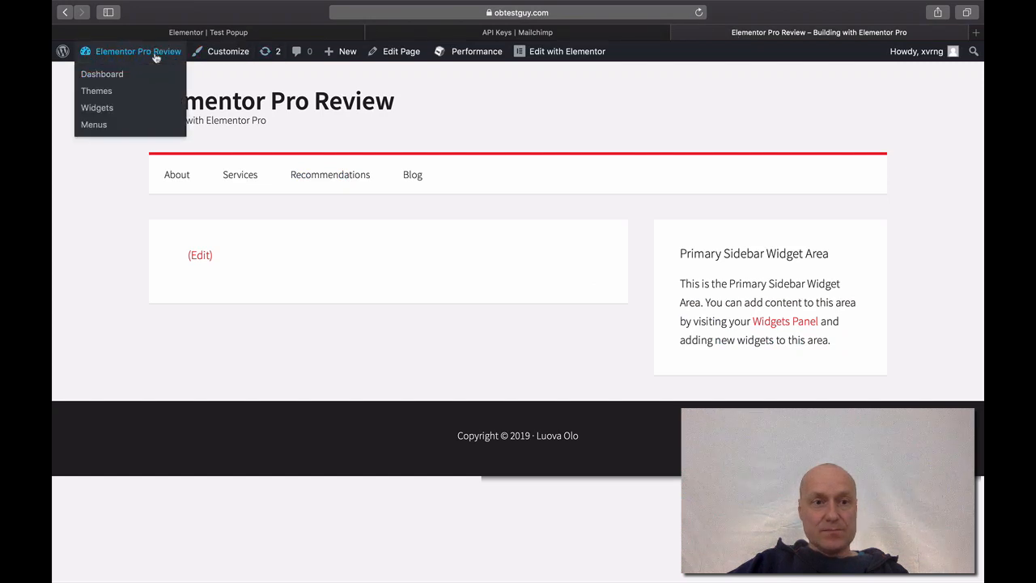
{"action": "left_click", "coordinate": [102, 77]}
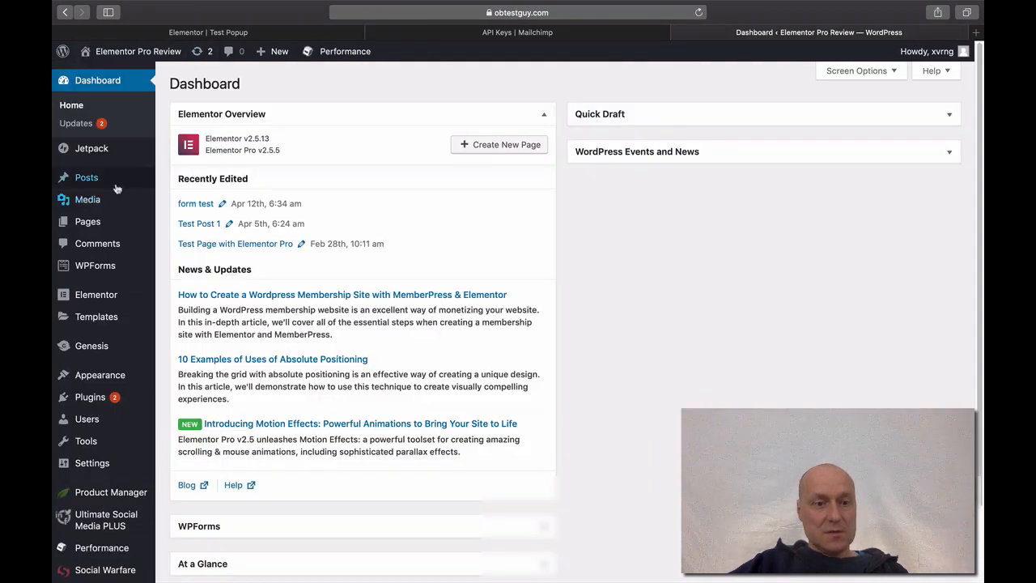
{"action": "mouse_move", "coordinate": [120, 297]}
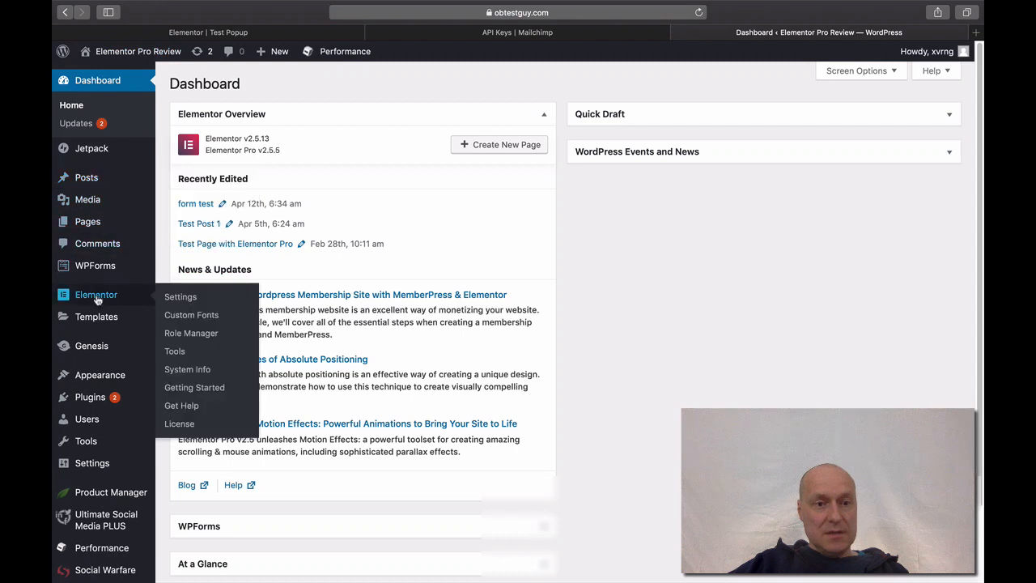
{"action": "left_click", "coordinate": [181, 300]}
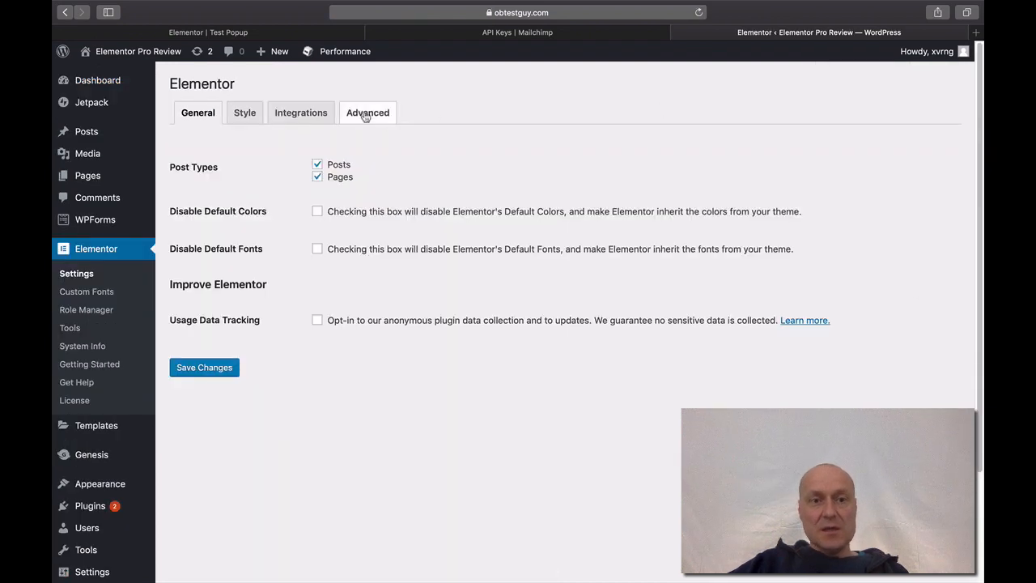
{"action": "left_click", "coordinate": [305, 120]}
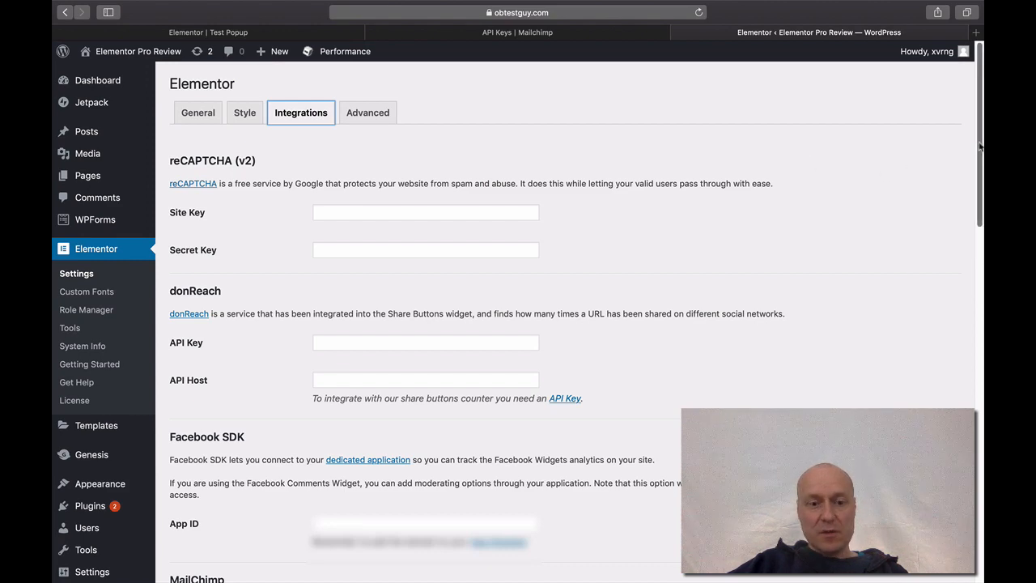
{"action": "scroll", "coordinate": [980, 146], "scroll_direction": "down", "scroll_amount": 2}
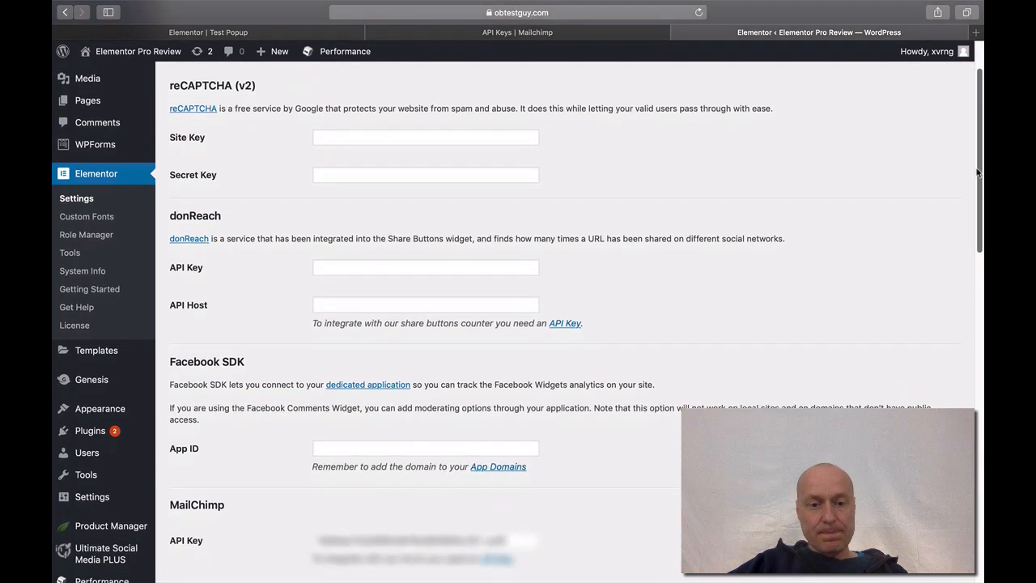
{"action": "left_click_drag", "start_coordinate": [977, 176], "coordinate": [977, 183]}
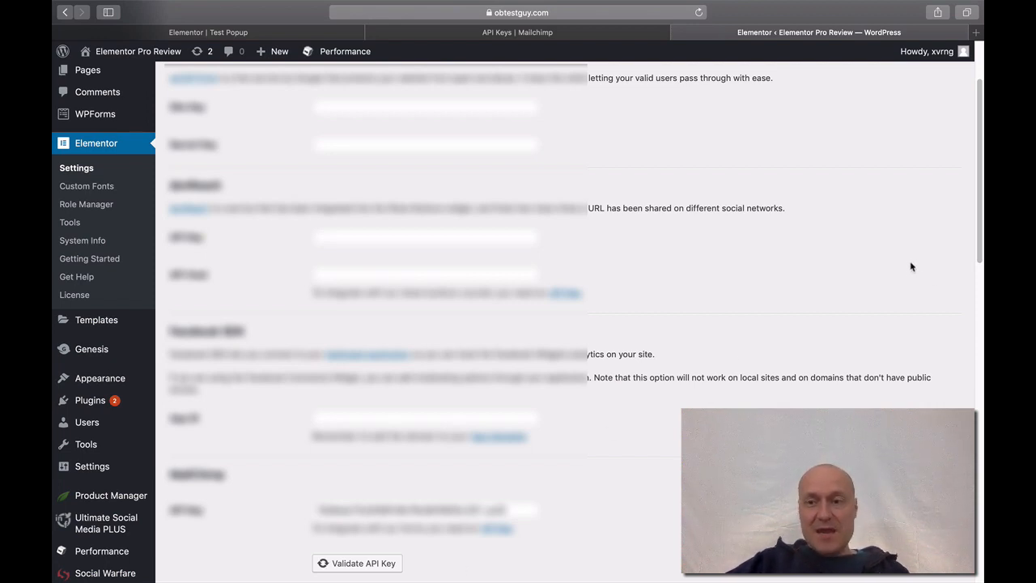
{"action": "left_click_drag", "start_coordinate": [980, 200], "coordinate": [977, 520]}
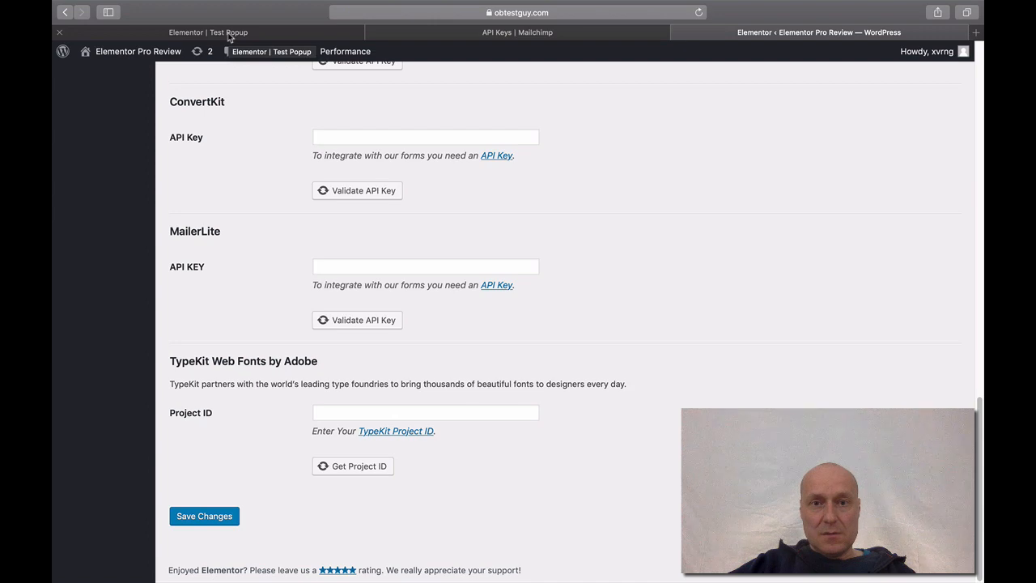
- Load obtestguy.com/wp-admin and sign in with the saved login credentials
{"action": "left_click", "coordinate": [579, 12]}
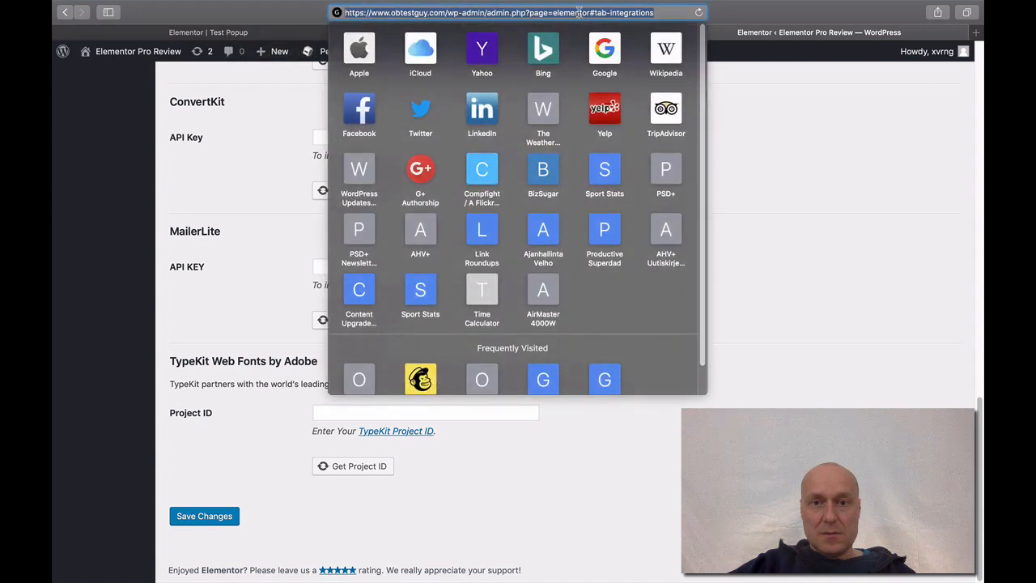
{"action": "type", "text": "ob"}
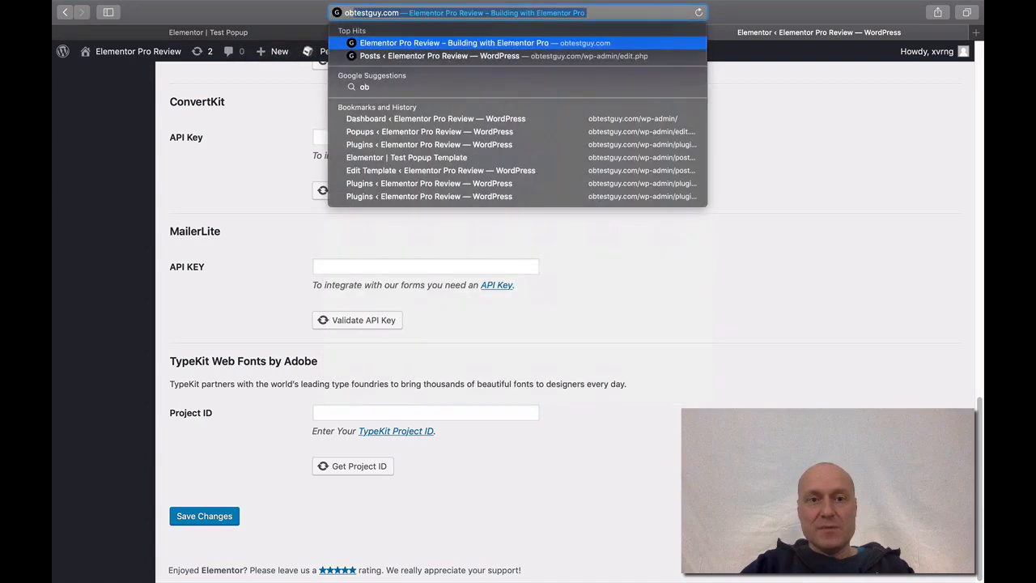
{"action": "type", "text": "testguy.com/"}
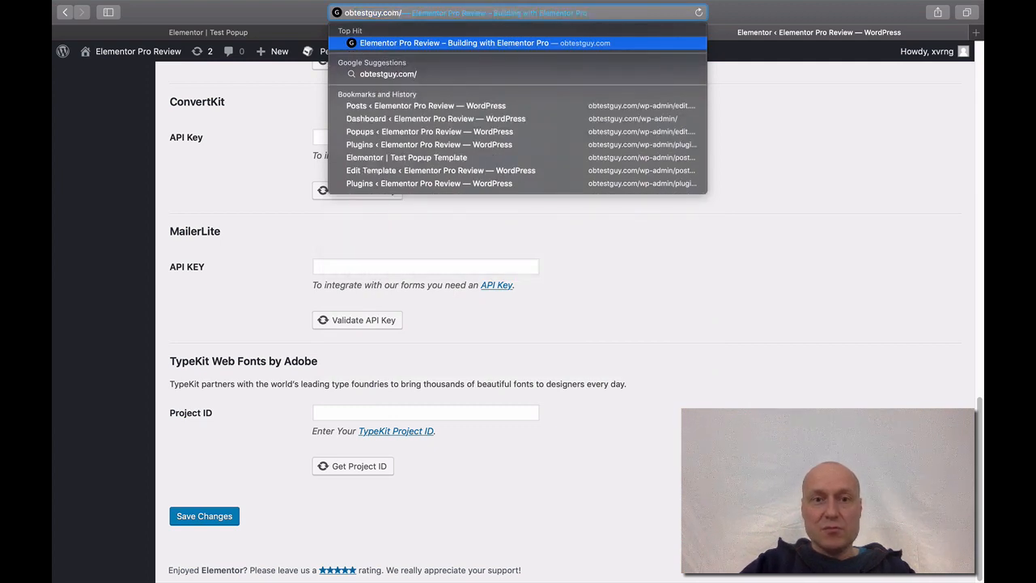
{"action": "type", "text": "wp"}
{"action": "key", "text": "Right"}
{"action": "key", "text": "BackSpace"}
{"action": "key", "text": "BackSpace"}
{"action": "key", "text": "BackSpace"}
{"action": "key", "text": "BackSpace"}
{"action": "key", "text": "BackSpace"}
{"action": "key", "text": "BackSpace"}
{"action": "key", "text": "BackSpace"}
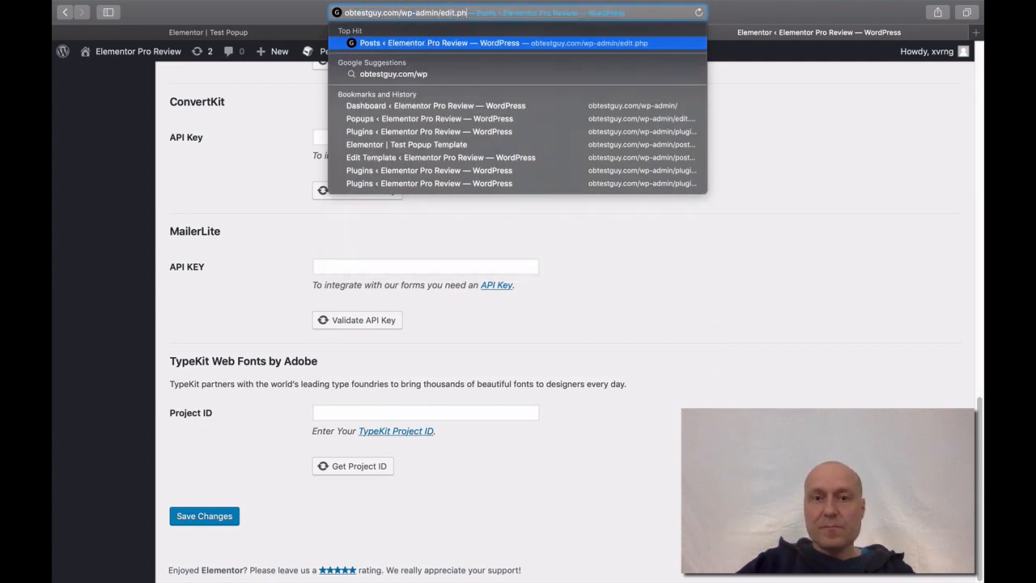
{"action": "key", "text": "BackSpace"}
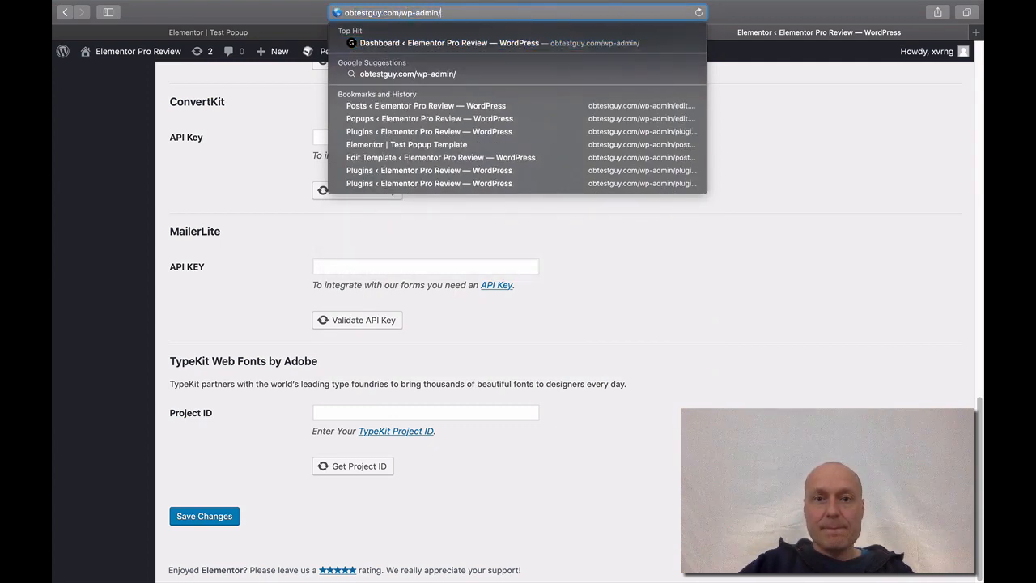
{"action": "key", "text": "Return"}
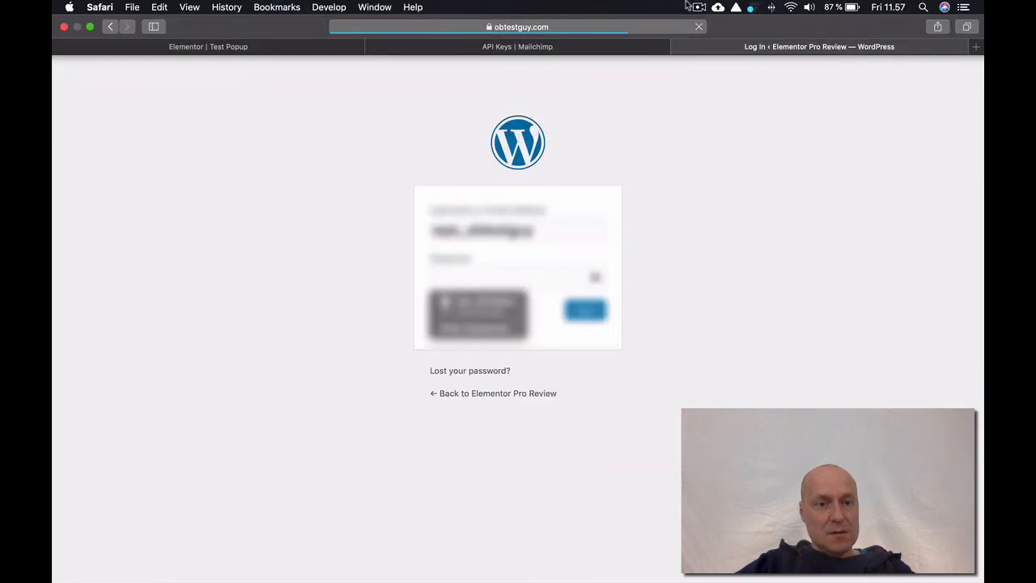
{"action": "left_click", "coordinate": [472, 297]}
{"action": "key", "text": "Return"}
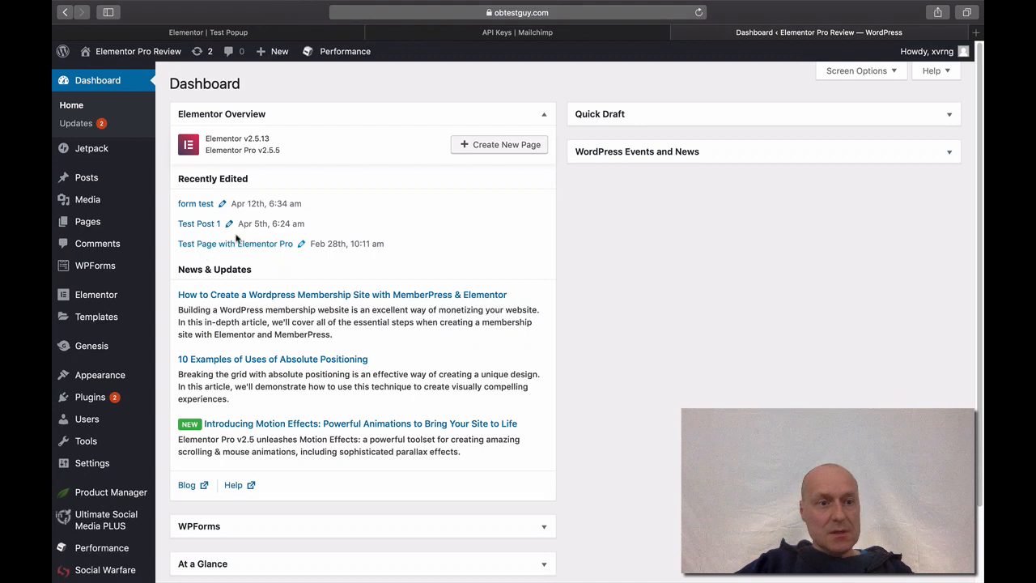
- Open the Templates > Popups list showing Test Popup
{"action": "mouse_move", "coordinate": [118, 189]}
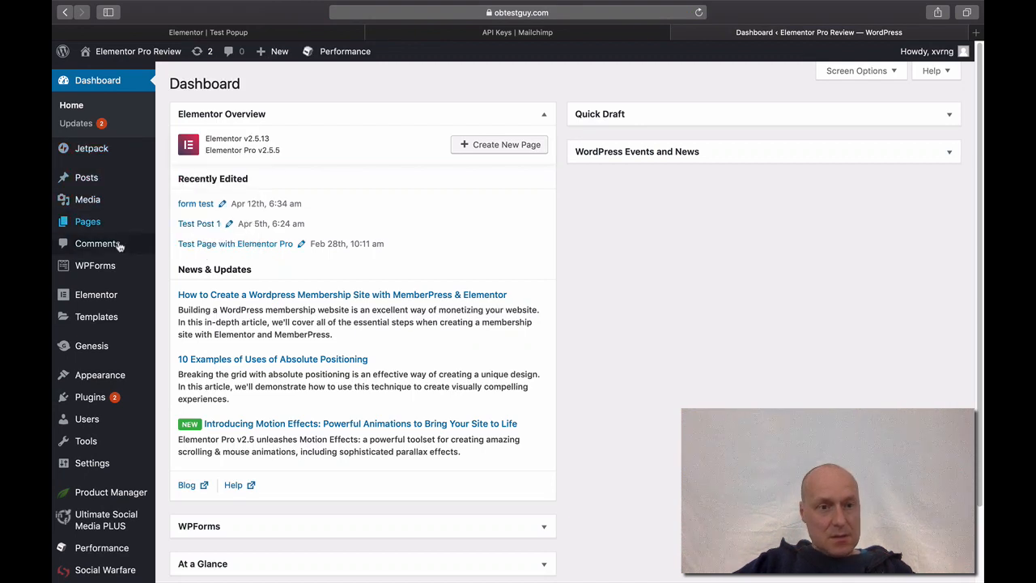
{"action": "mouse_move", "coordinate": [95, 323]}
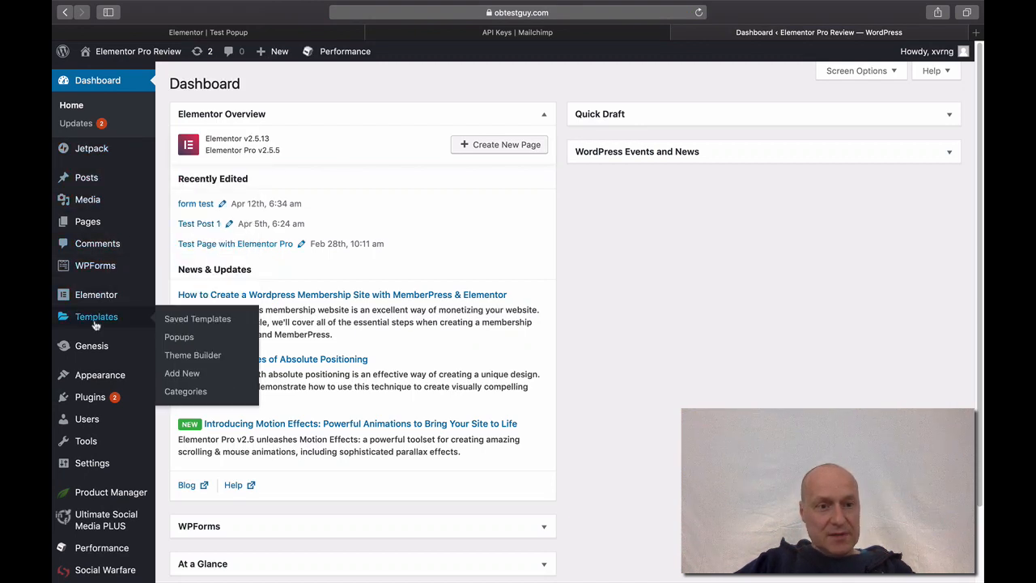
{"action": "left_click", "coordinate": [179, 337]}
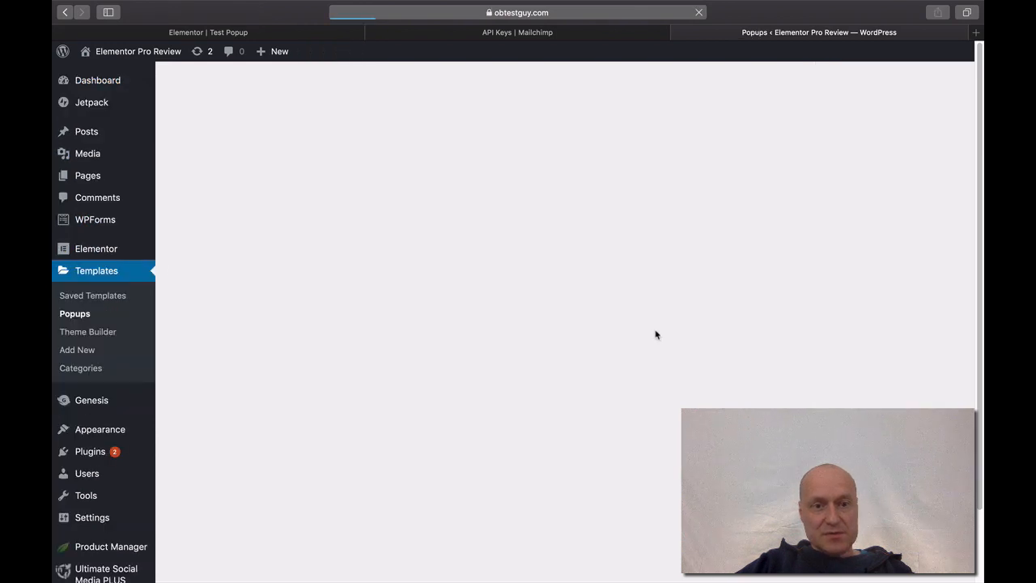
{"action": "mouse_move", "coordinate": [289, 203]}
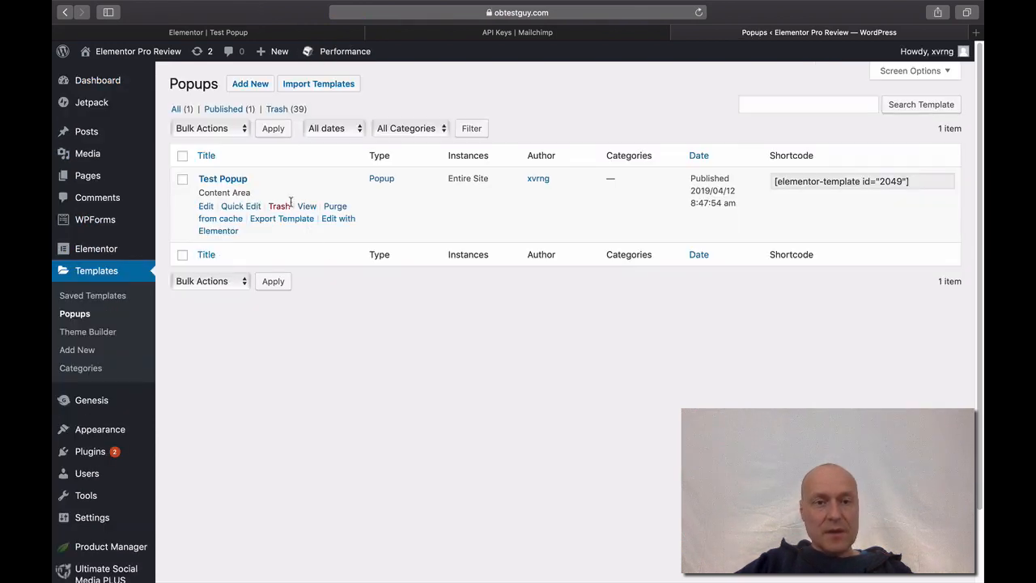
- Edit Test Popup in Elementor, select its email form and expand the MailChimp settings
{"action": "left_click", "coordinate": [228, 234]}
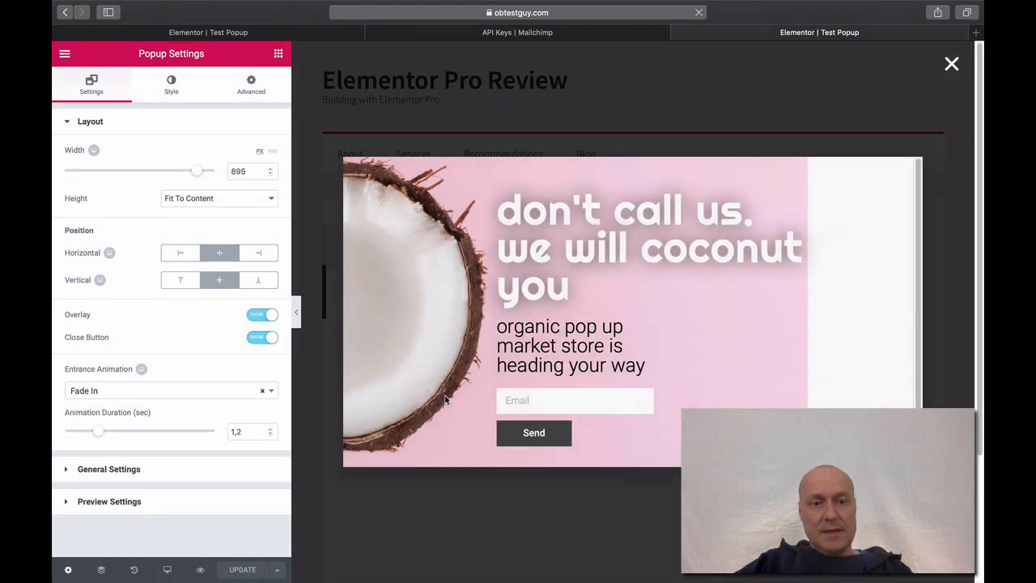
{"action": "left_click", "coordinate": [527, 400]}
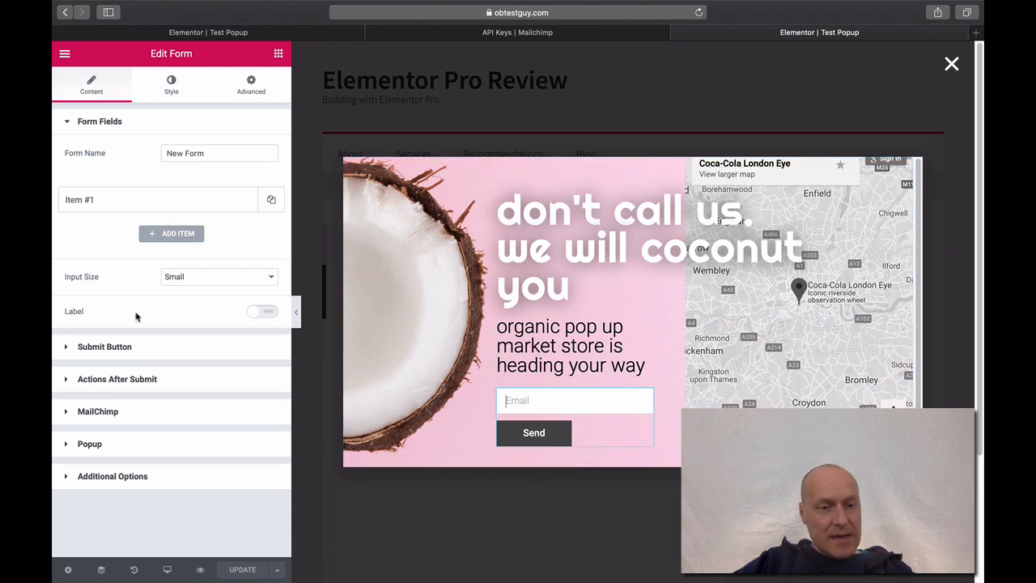
{"action": "left_click", "coordinate": [67, 382]}
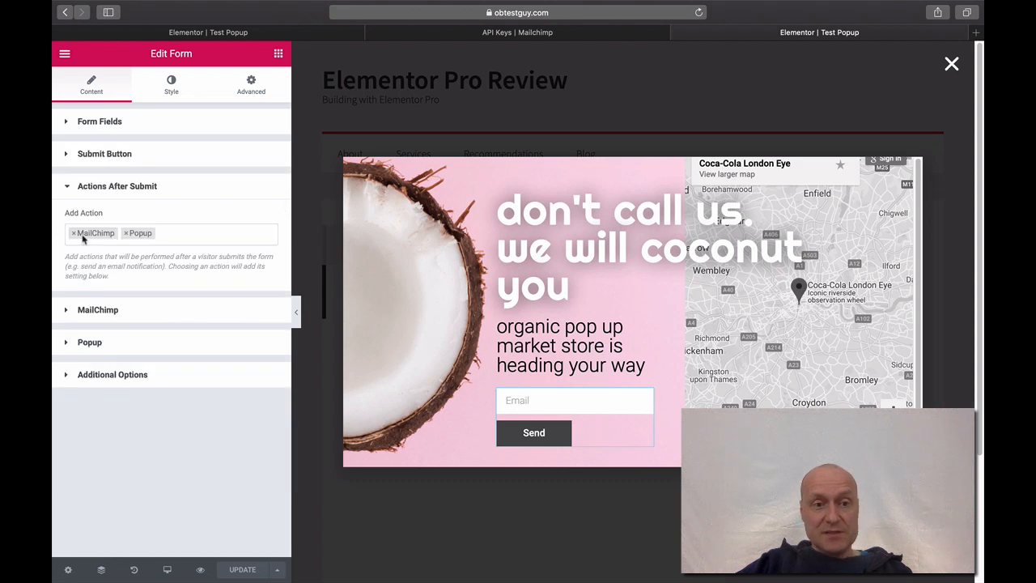
{"action": "left_click", "coordinate": [67, 189]}
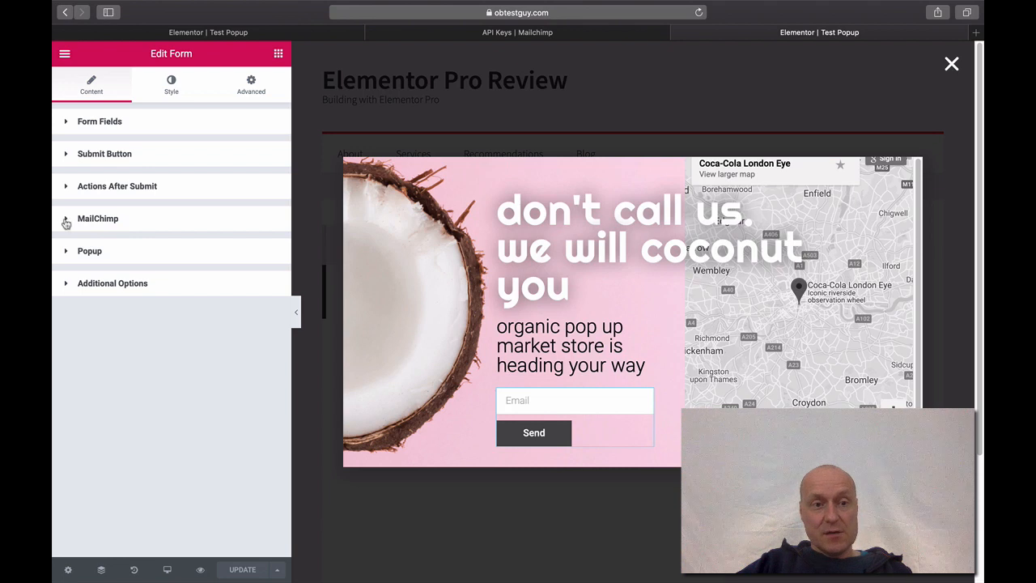
{"action": "left_click", "coordinate": [67, 220]}
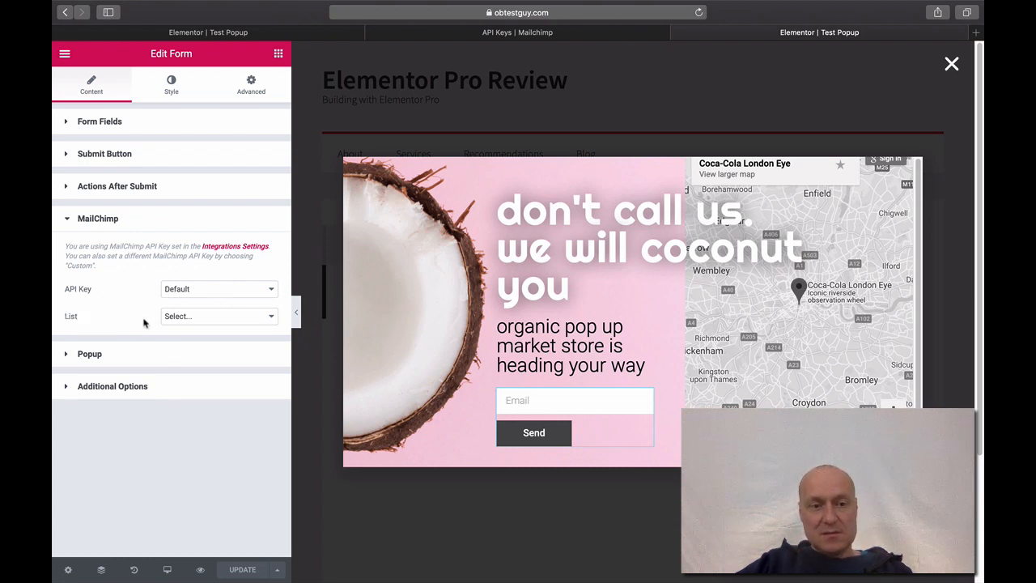
- Choose obg2019 as the MailChimp audience list
{"action": "left_click", "coordinate": [274, 320]}
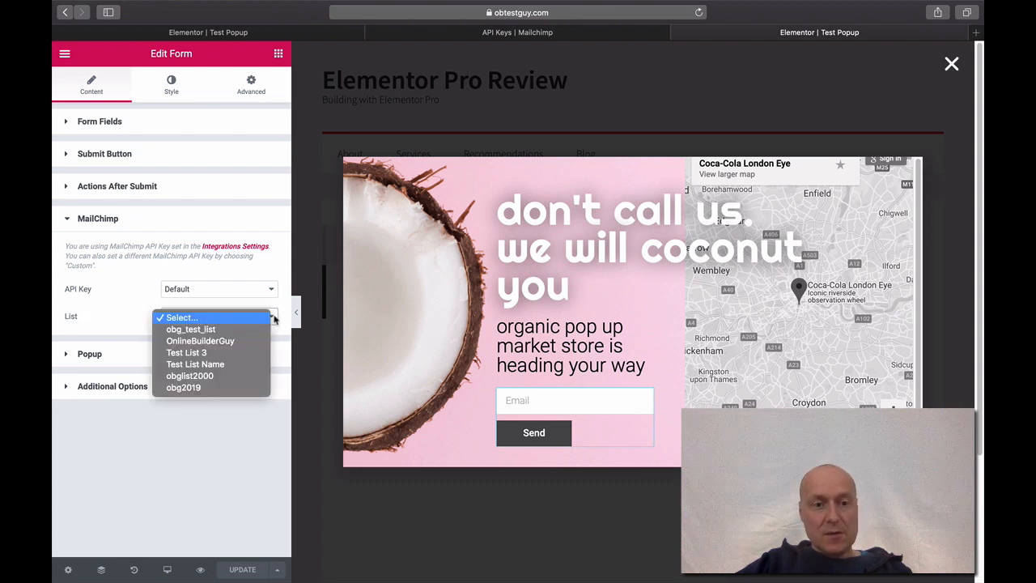
{"action": "left_click", "coordinate": [233, 388]}
{"action": "left_click", "coordinate": [236, 575]}
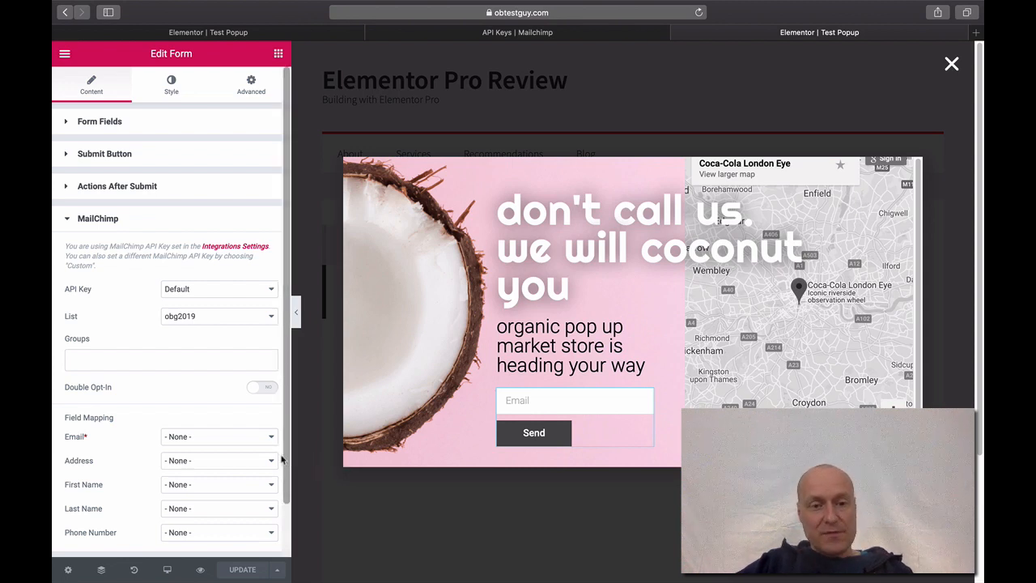
{"action": "scroll", "coordinate": [288, 484], "scroll_direction": "down", "scroll_amount": 2}
{"action": "mouse_move", "coordinate": [288, 483]}
{"action": "left_mouse_down"}
{"action": "mouse_move", "coordinate": [288, 501]}
{"action": "mouse_move", "coordinate": [289, 479]}
{"action": "left_mouse_up"}
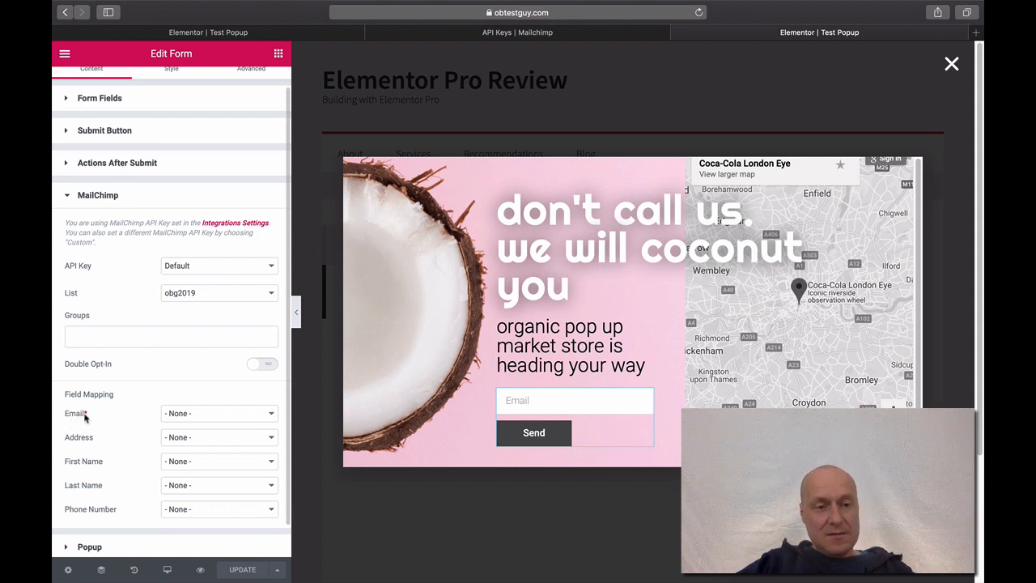
- Map the MailChimp Email field to Field #1 and update the popup
{"action": "left_click", "coordinate": [239, 416]}
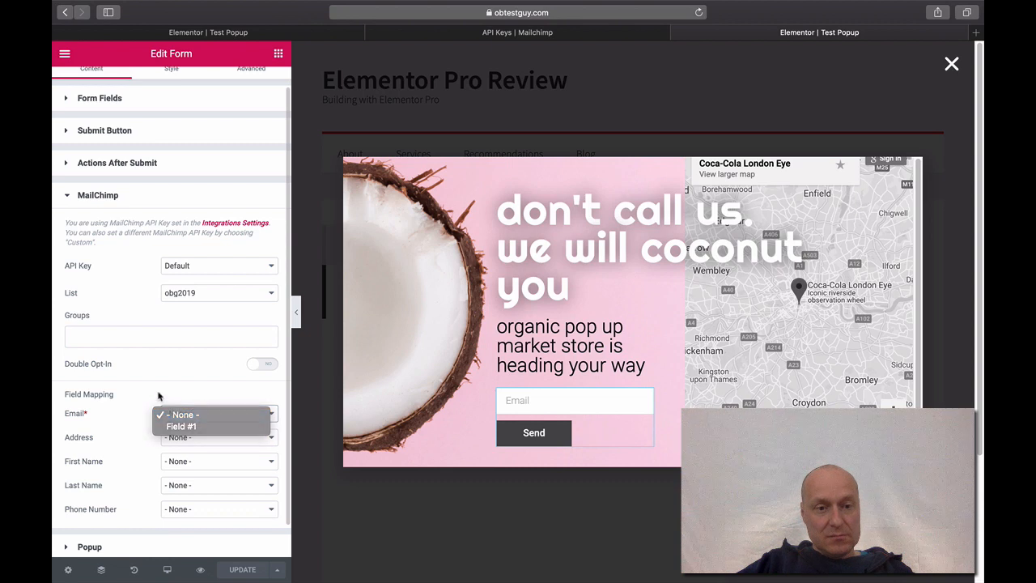
{"action": "left_click", "coordinate": [140, 412]}
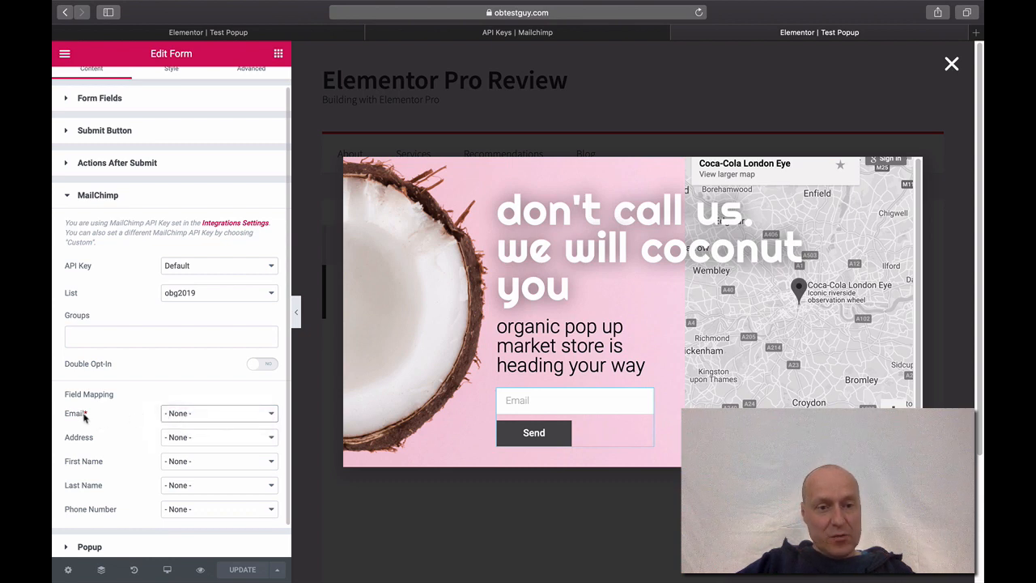
{"action": "left_click", "coordinate": [179, 414]}
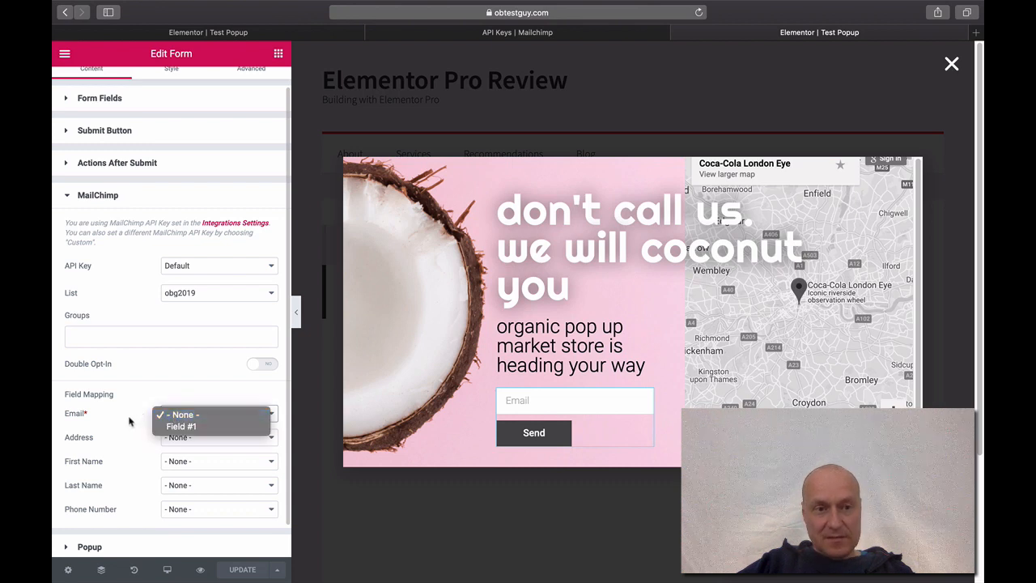
{"action": "left_click", "coordinate": [188, 426]}
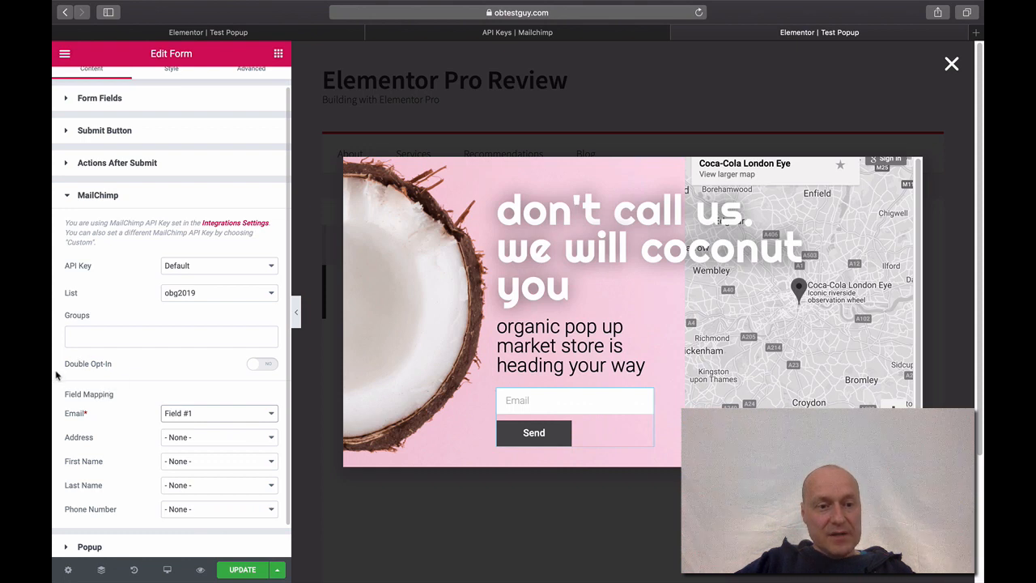
{"action": "left_click", "coordinate": [243, 570]}
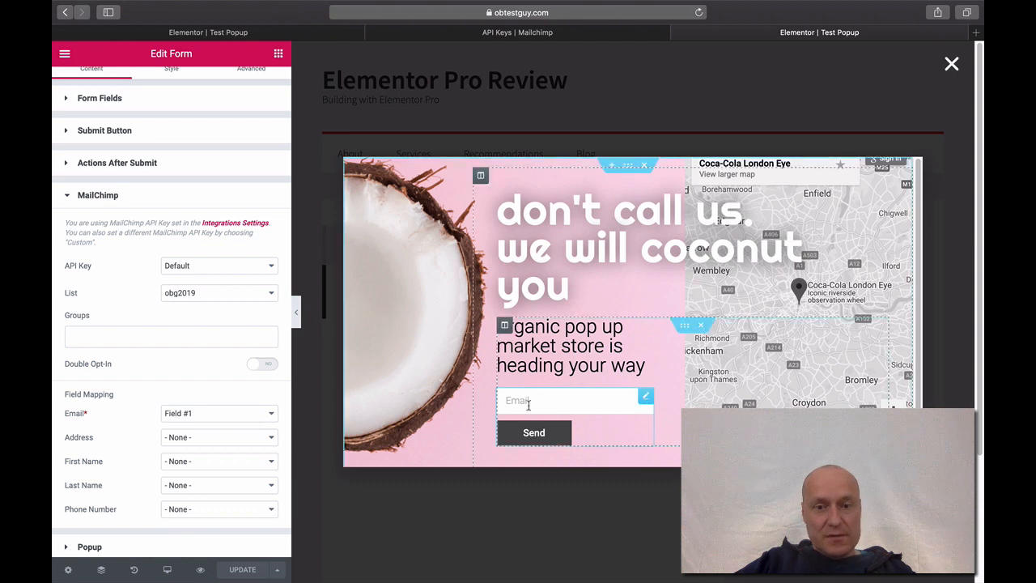
- Inspect the form's first field settings, then revisit the MailChimp settings
{"action": "scroll", "coordinate": [142, 269], "scroll_direction": "up", "scroll_amount": 1}
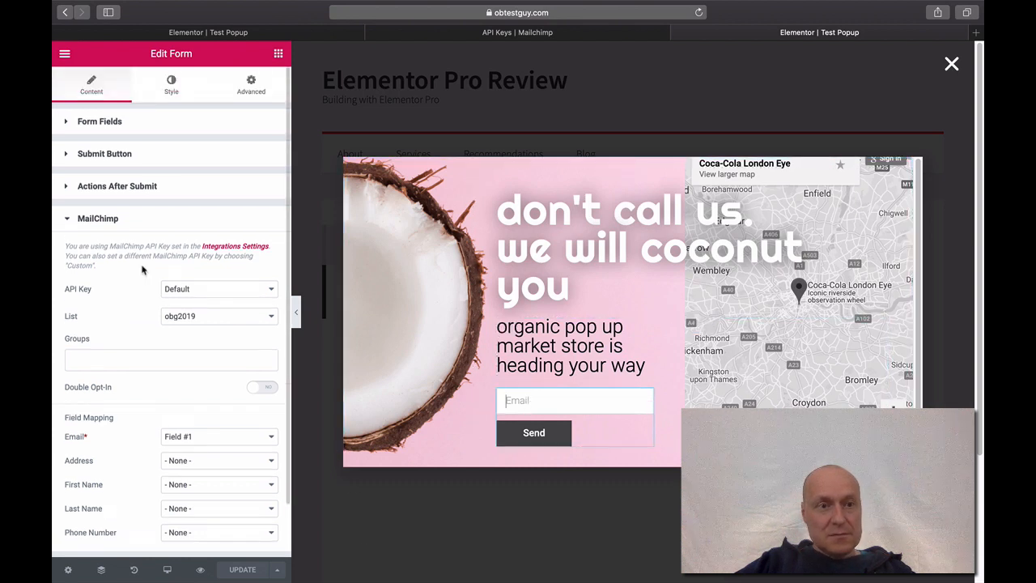
{"action": "left_click", "coordinate": [62, 125]}
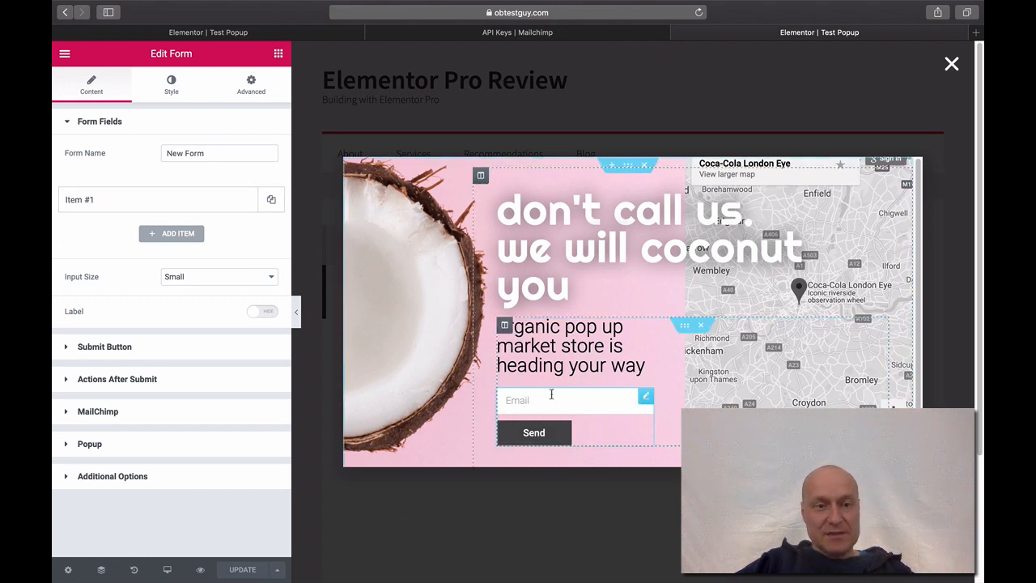
{"action": "left_click", "coordinate": [108, 203]}
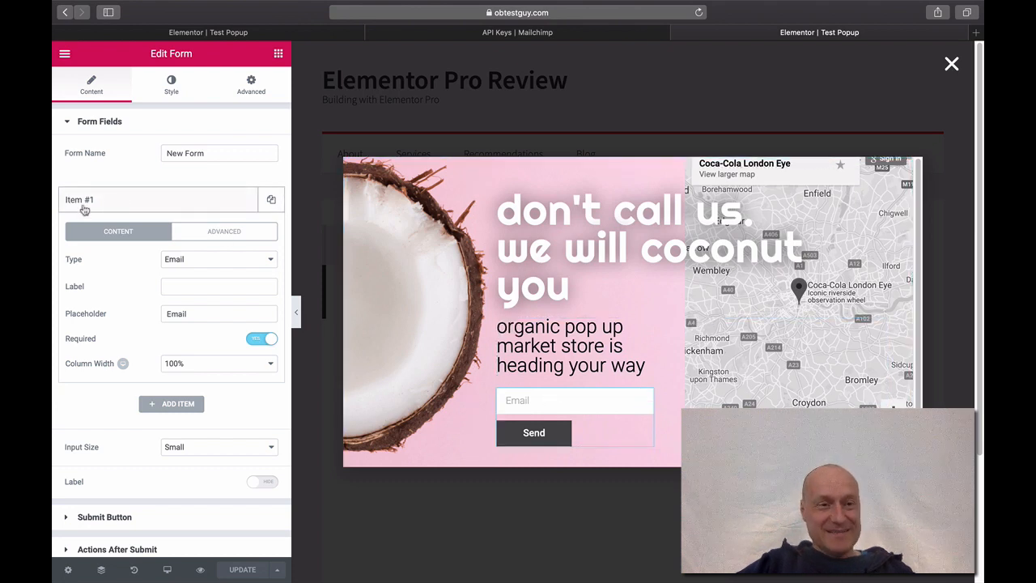
{"action": "left_click", "coordinate": [133, 209]}
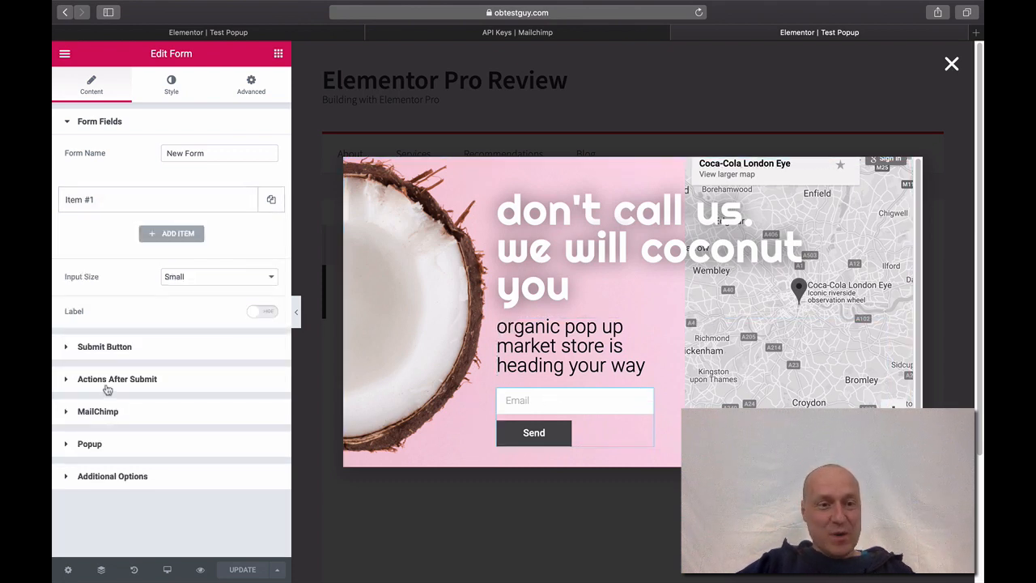
{"action": "left_click", "coordinate": [106, 413]}
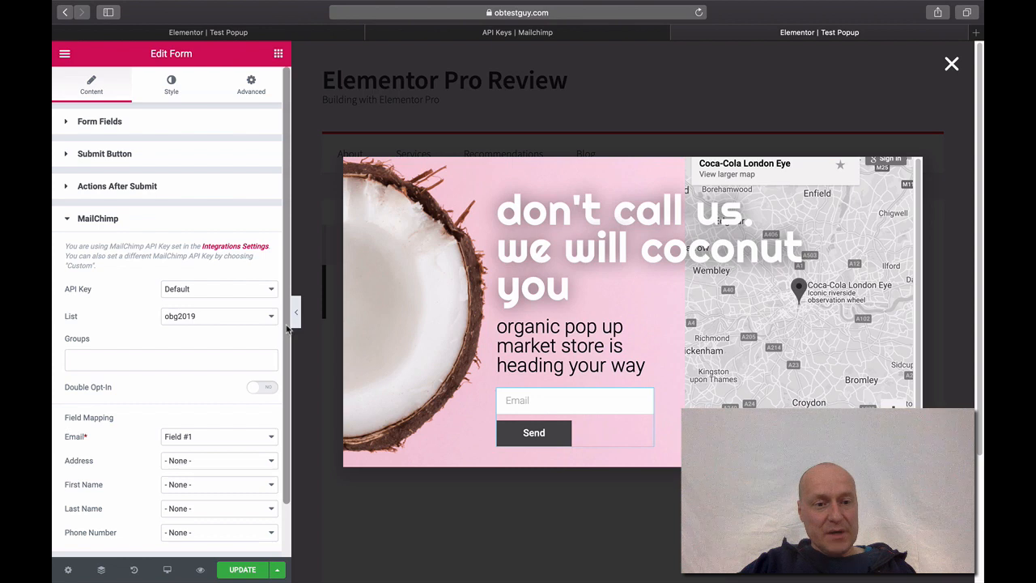
{"action": "scroll", "coordinate": [287, 327], "scroll_direction": "down", "scroll_amount": 2}
{"action": "scroll", "coordinate": [285, 324], "scroll_direction": "up", "scroll_amount": 2}
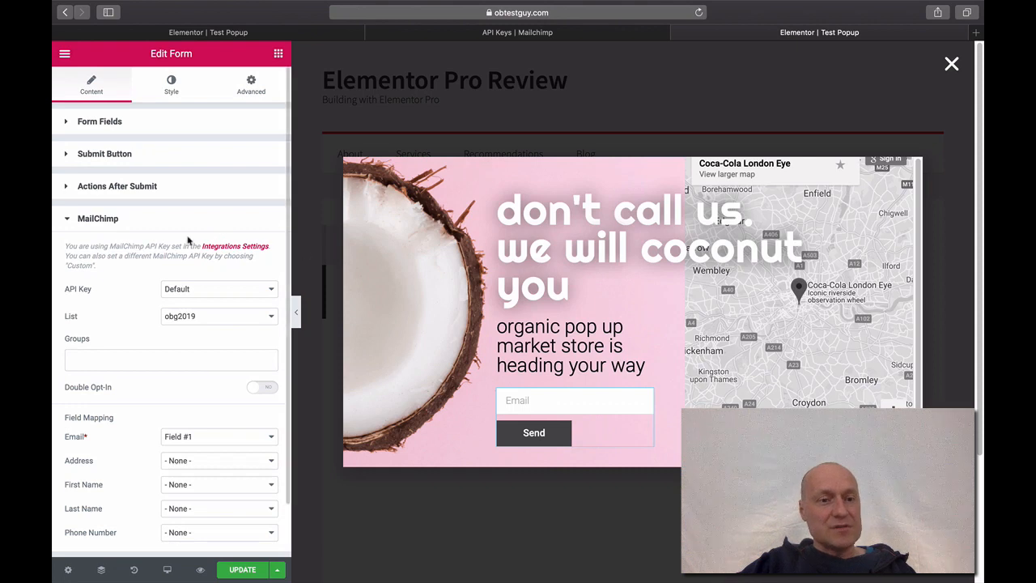
- Label the form's first field 'Email' and update the popup
{"action": "left_click", "coordinate": [65, 128]}
{"action": "left_click", "coordinate": [134, 203]}
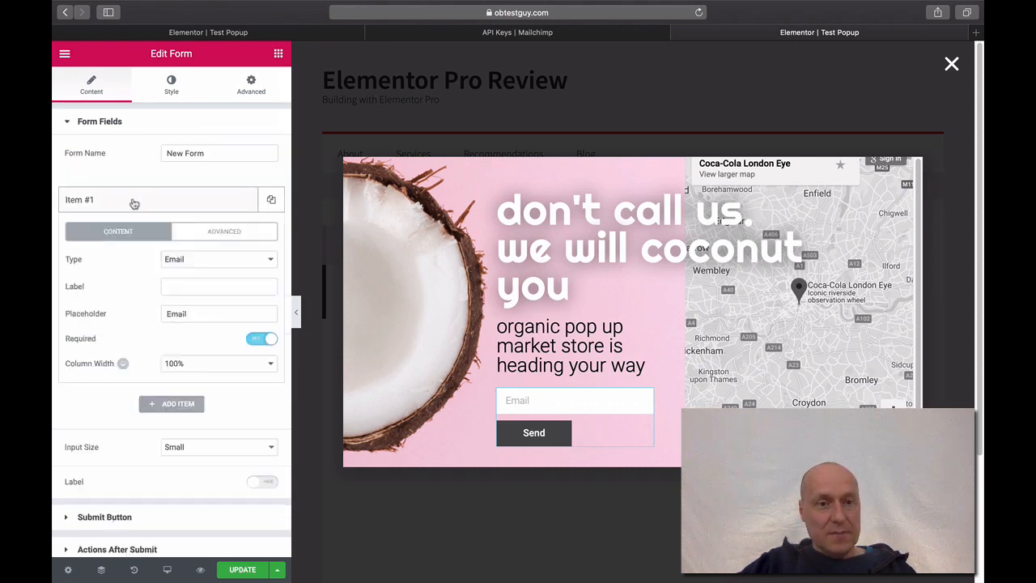
{"action": "left_click", "coordinate": [176, 288]}
{"action": "mouse_move", "coordinate": [53, 278]}
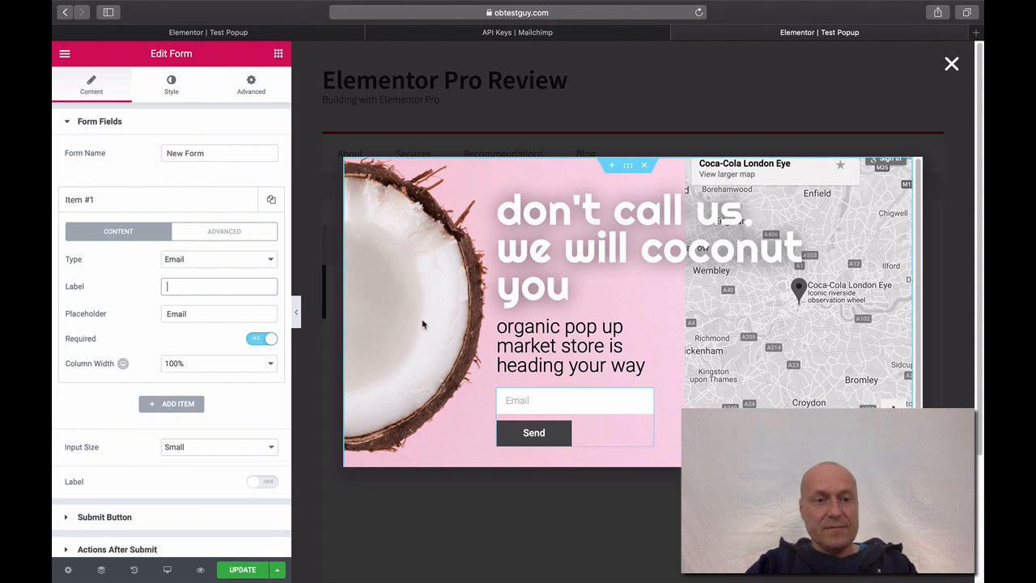
{"action": "type", "text": "Email"}
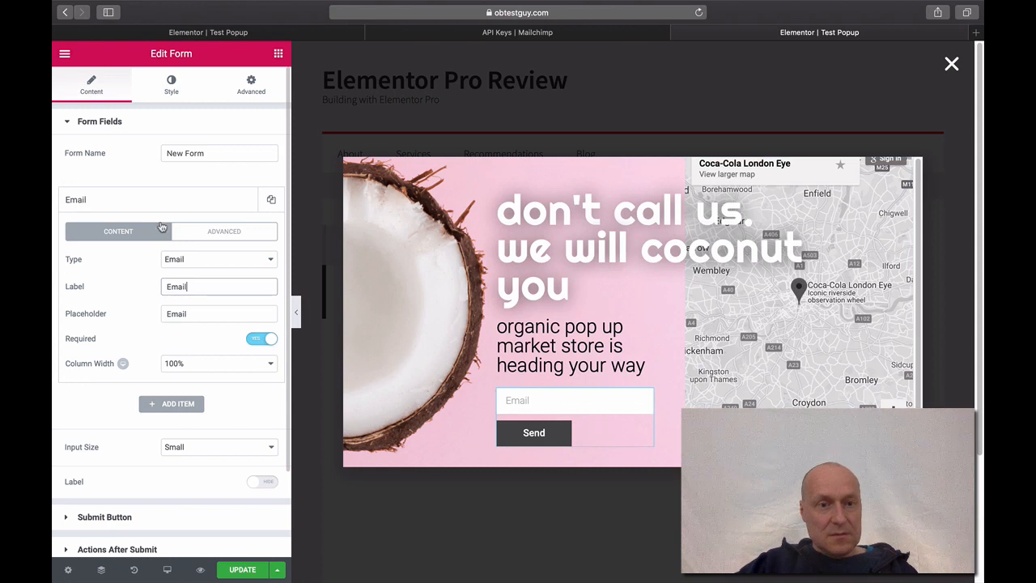
{"action": "left_click", "coordinate": [96, 178]}
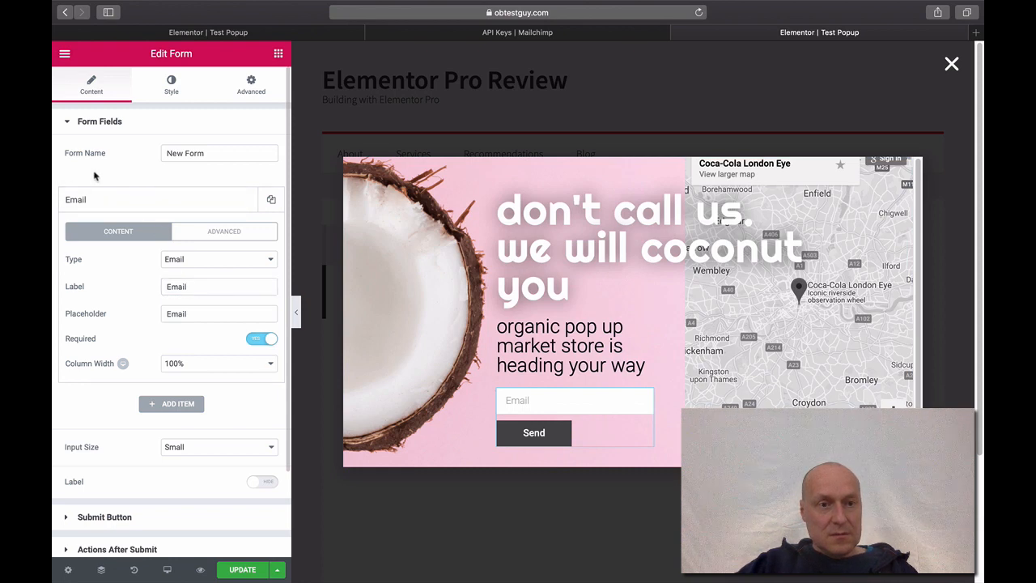
{"action": "left_click", "coordinate": [242, 569]}
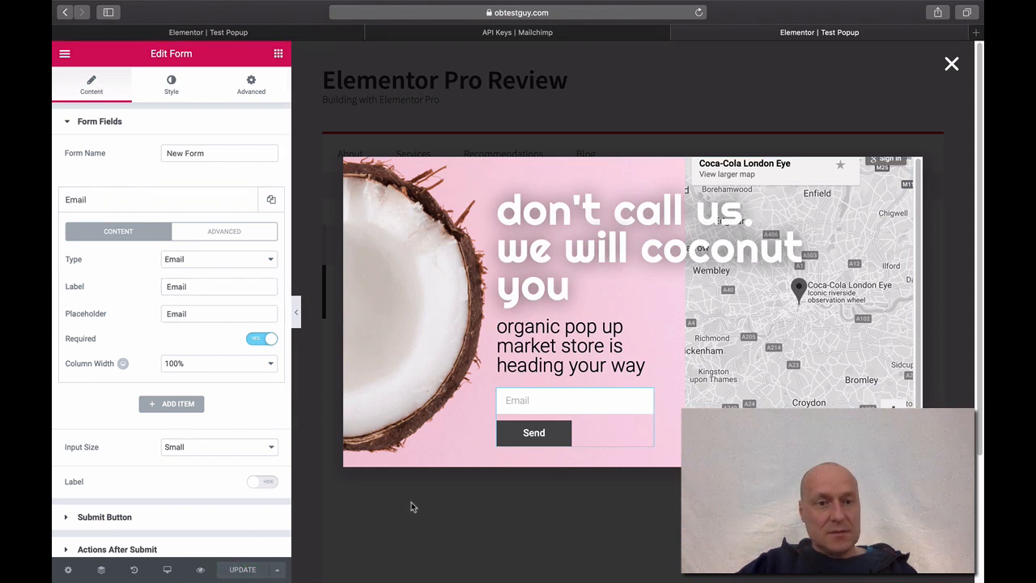
{"action": "left_click", "coordinate": [66, 124]}
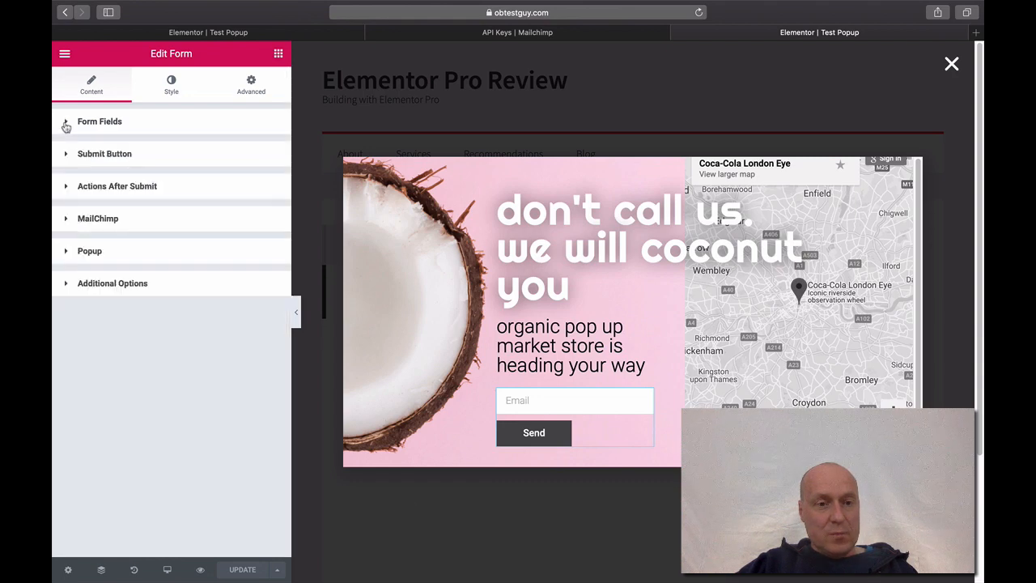
- Recheck the obg2019 list, Email mapping and Email field, then update the popup
{"action": "left_click", "coordinate": [68, 222]}
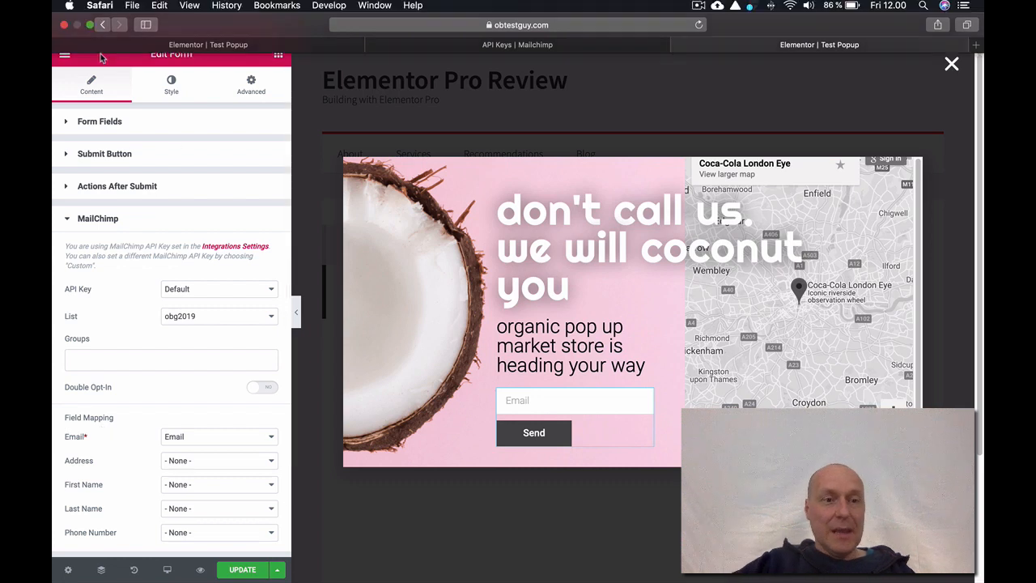
{"action": "left_click", "coordinate": [74, 128]}
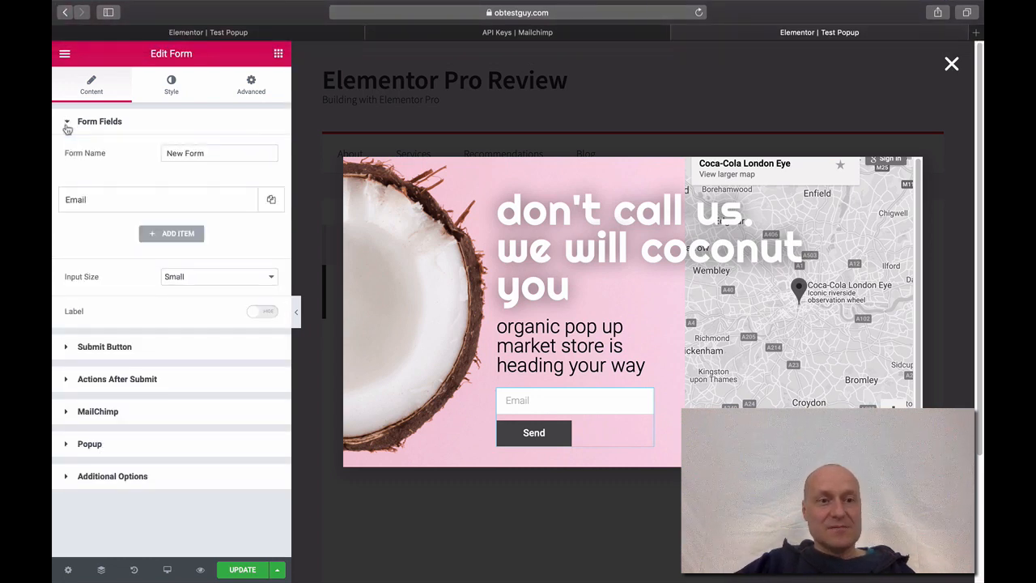
{"action": "left_click", "coordinate": [110, 208]}
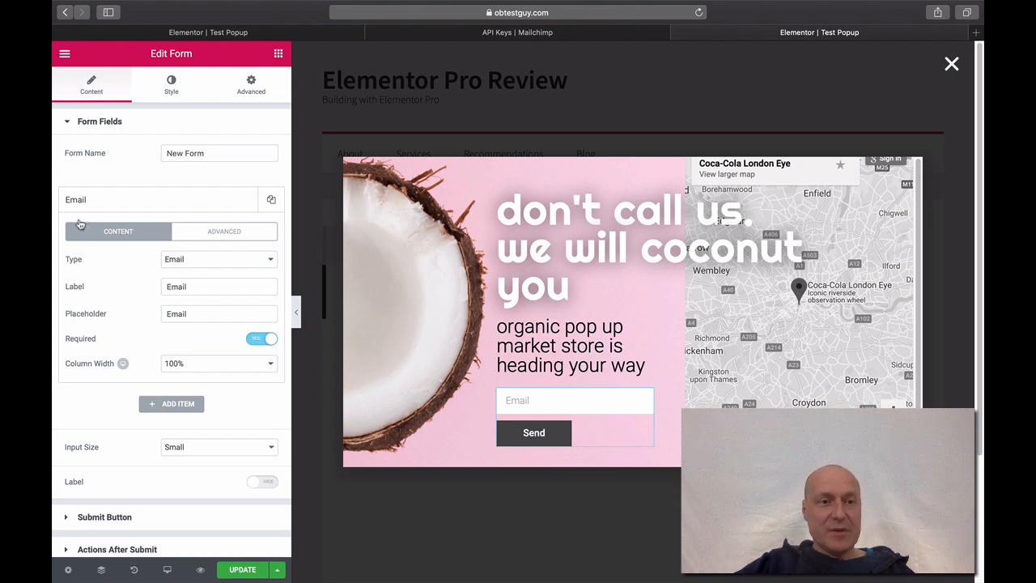
{"action": "left_click", "coordinate": [68, 128]}
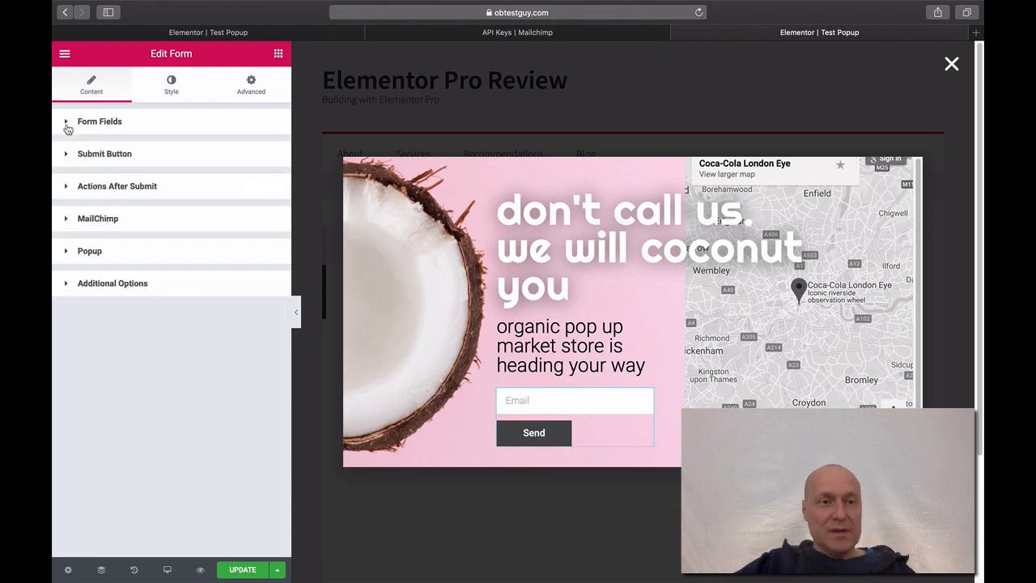
{"action": "left_click", "coordinate": [65, 219]}
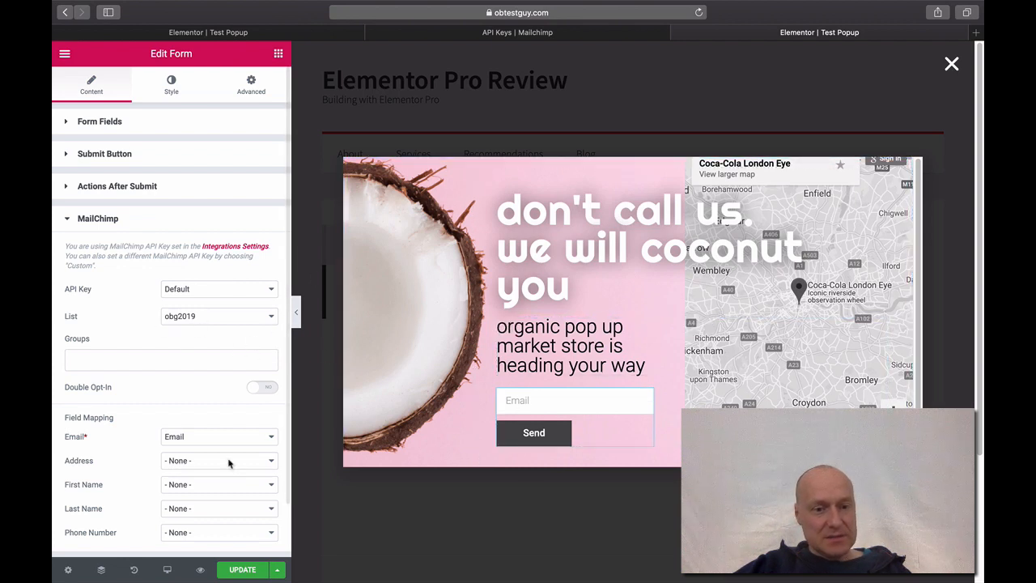
{"action": "left_click", "coordinate": [243, 570]}
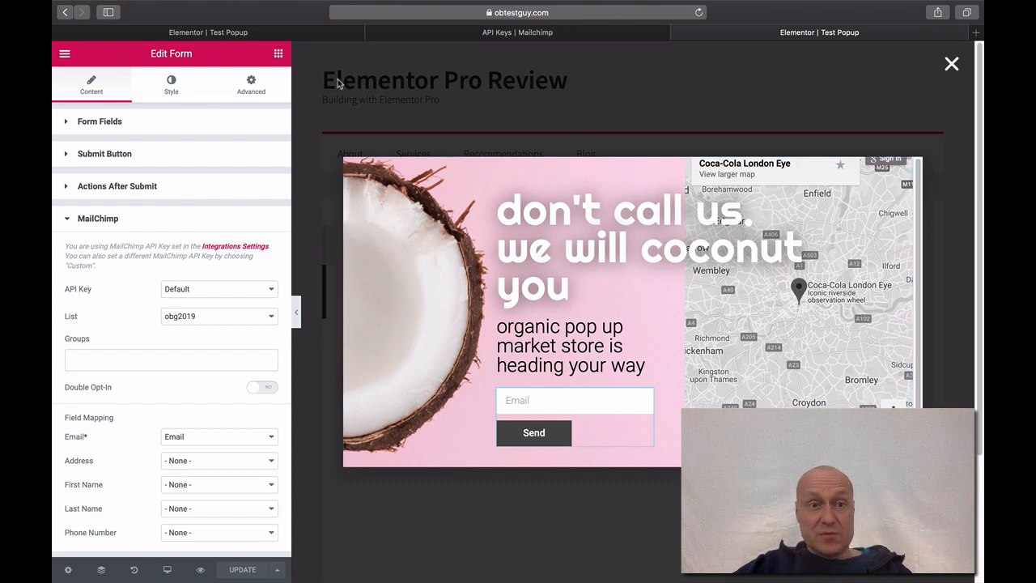
{"action": "left_click", "coordinate": [321, 37]}
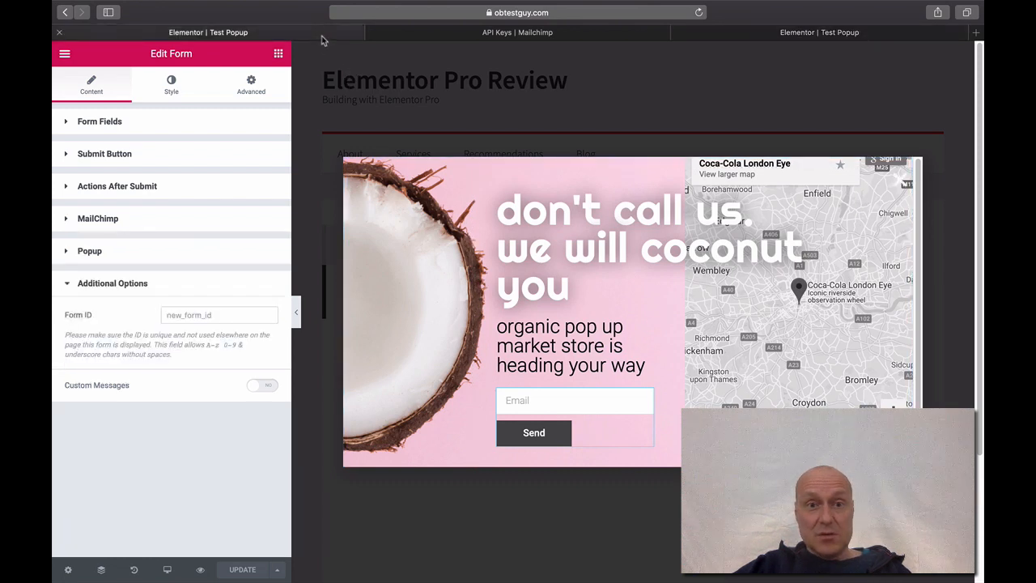
{"action": "left_click", "coordinate": [776, 35]}
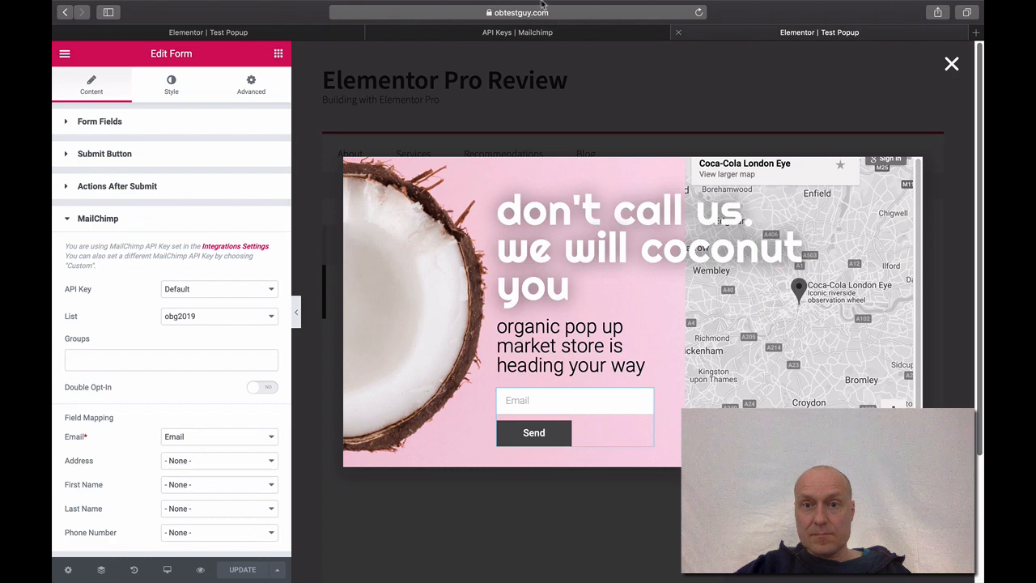
- Load the live obtestguy.com front page
{"action": "left_click", "coordinate": [579, 13]}
{"action": "type", "text": "ob"}
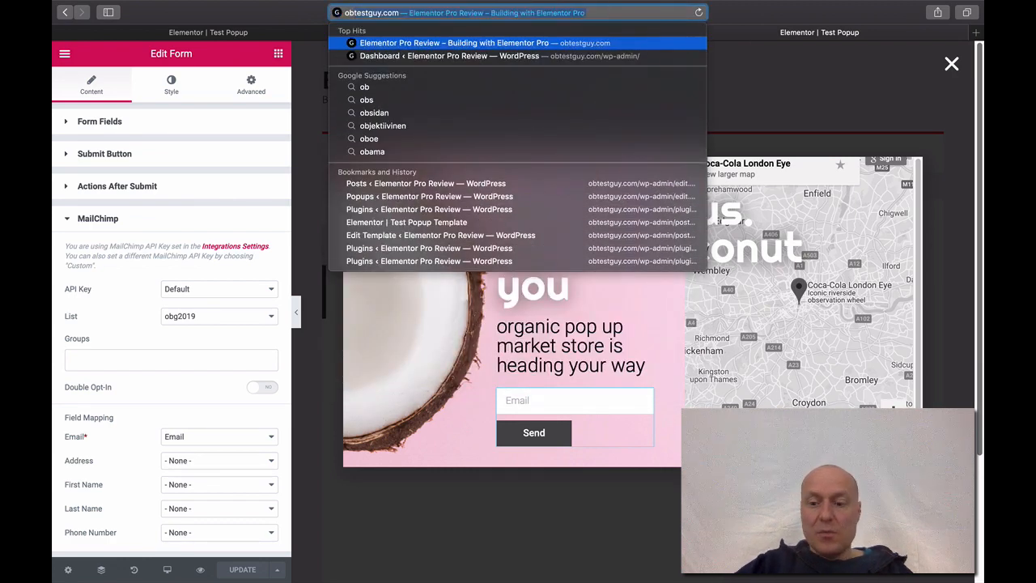
{"action": "key", "text": "Return"}
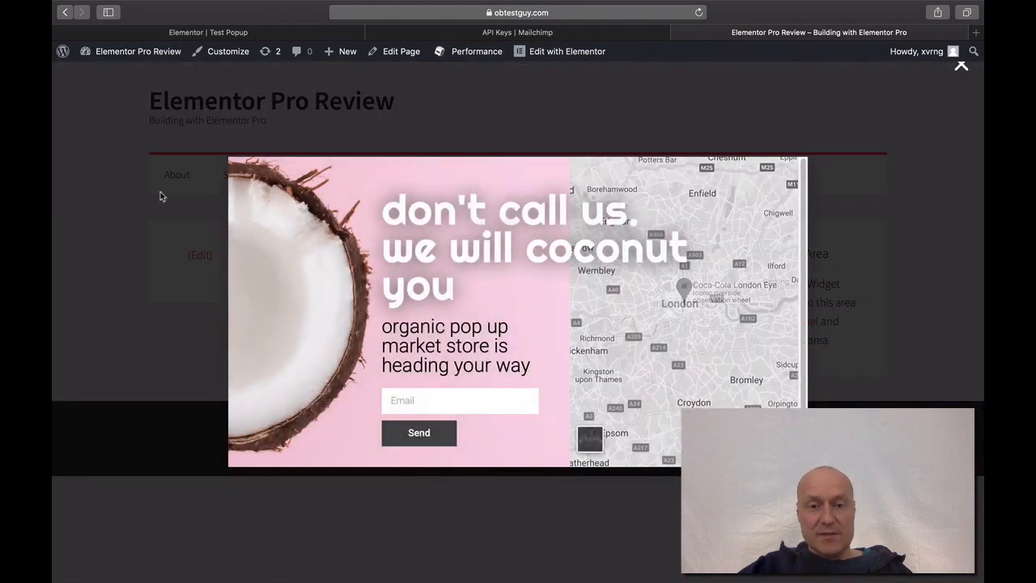
- Enter a test email address in the coconut popup, send it, and close the popup
{"action": "left_click", "coordinate": [411, 400]}
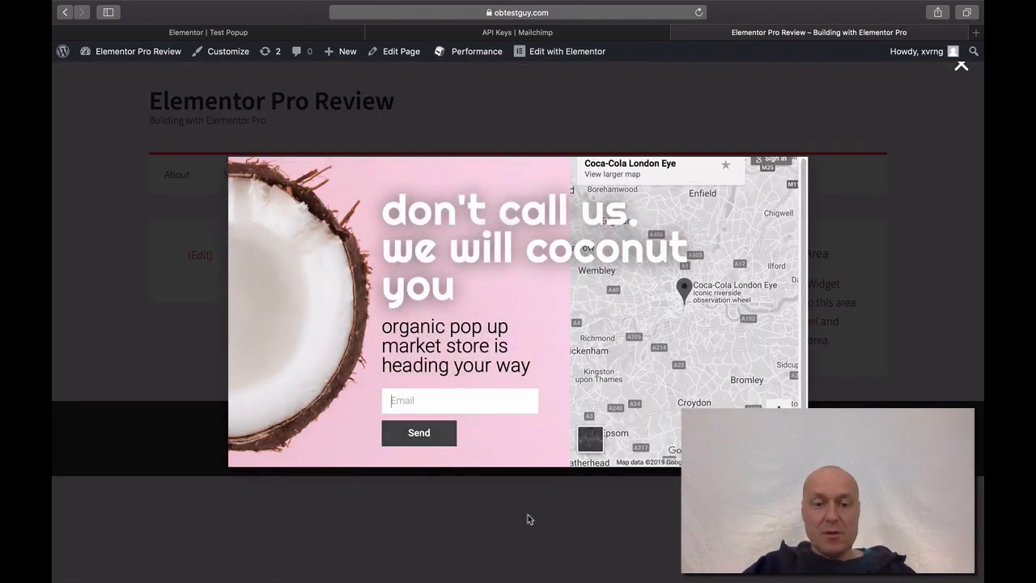
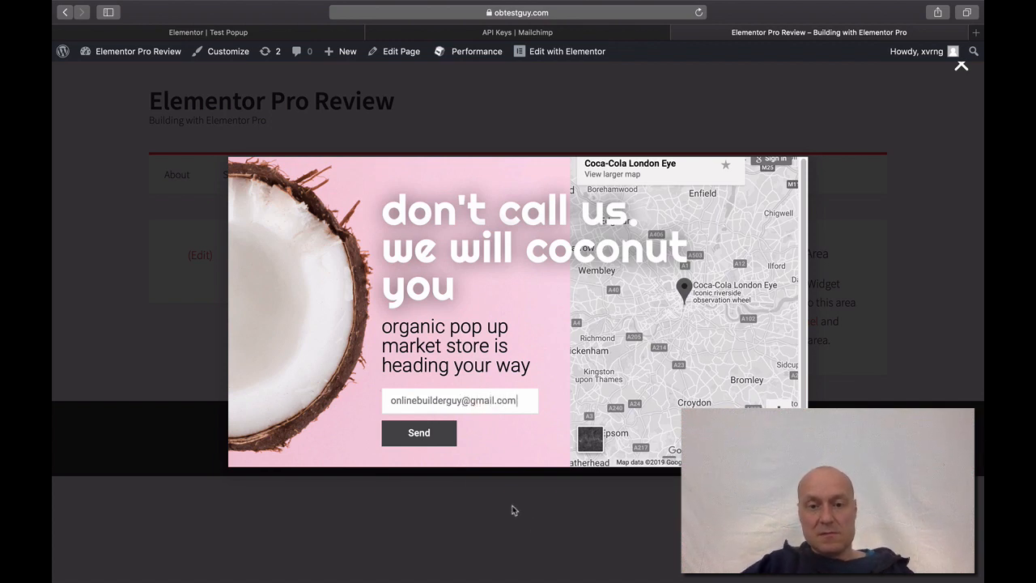
{"action": "left_click", "coordinate": [427, 433]}
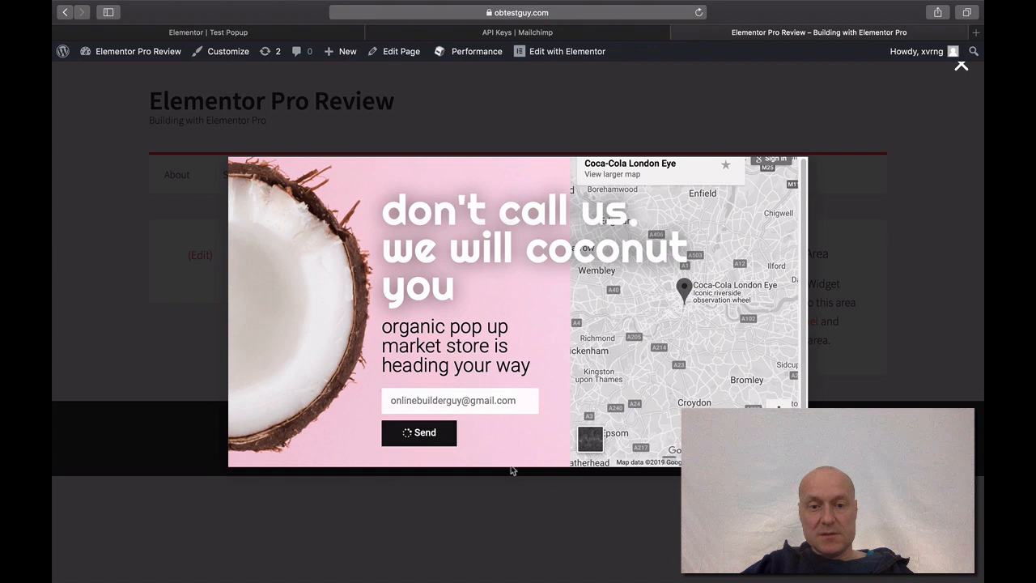
{"action": "left_click", "coordinate": [468, 548]}
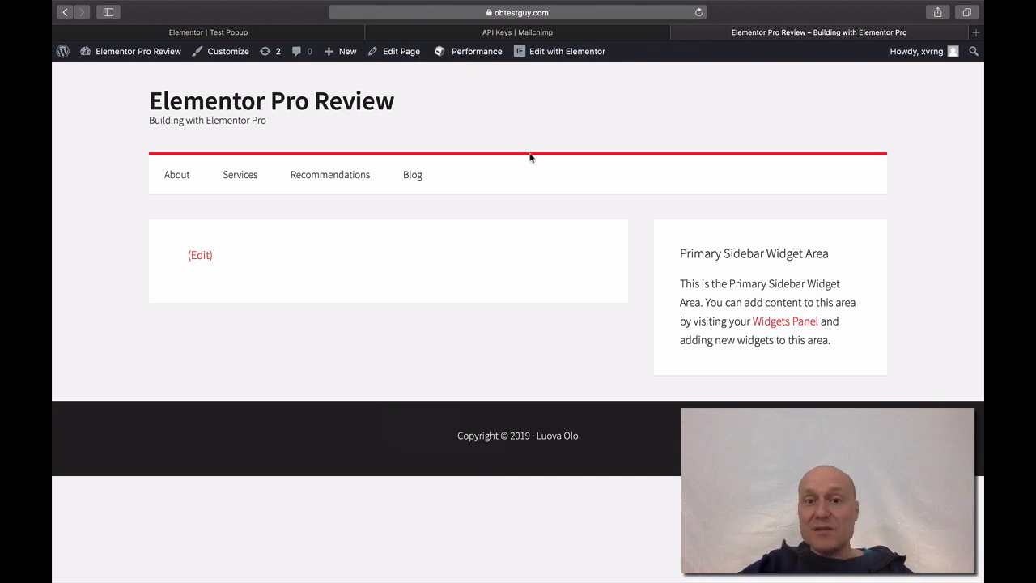
- In Mailchimp, view the obg2019 audience contacts showing the test signup as Subscribed
{"action": "left_click", "coordinate": [495, 35]}
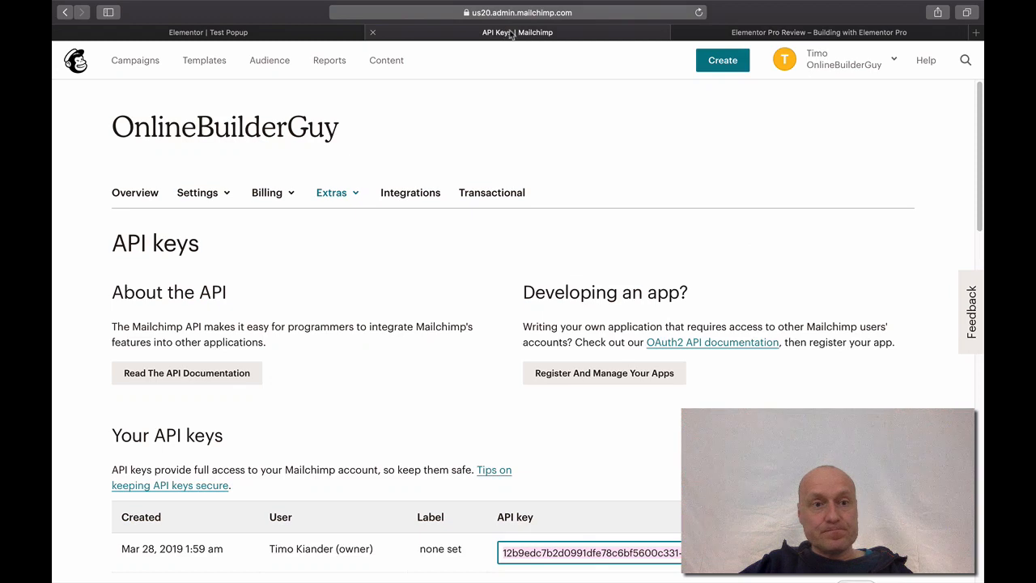
{"action": "left_click", "coordinate": [267, 62]}
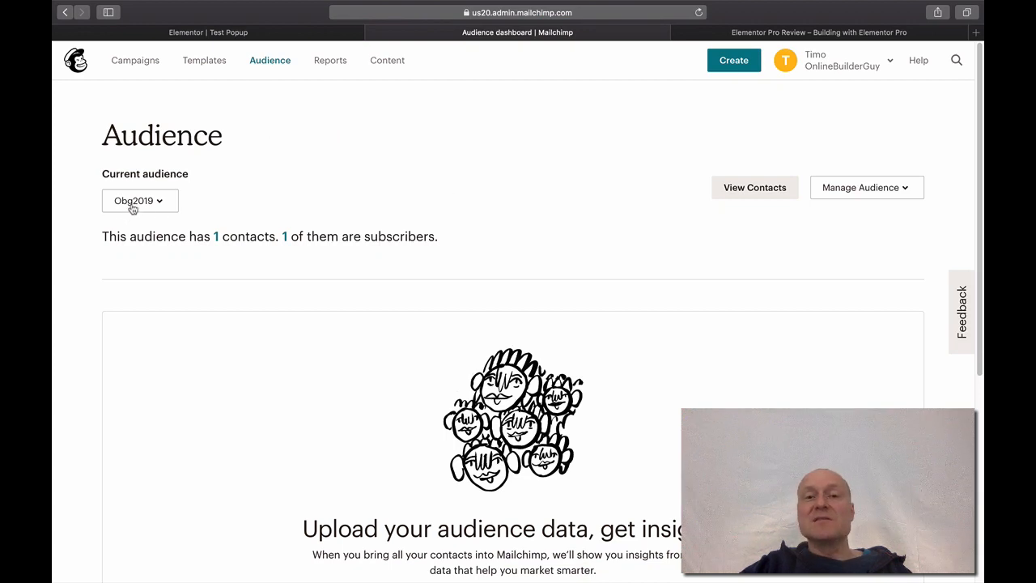
{"action": "left_click", "coordinate": [736, 196]}
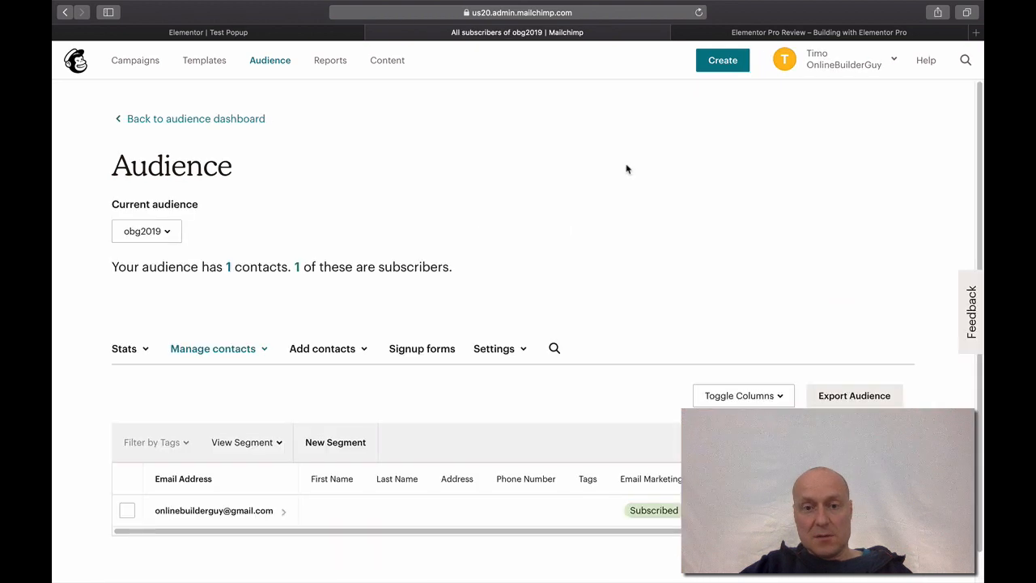